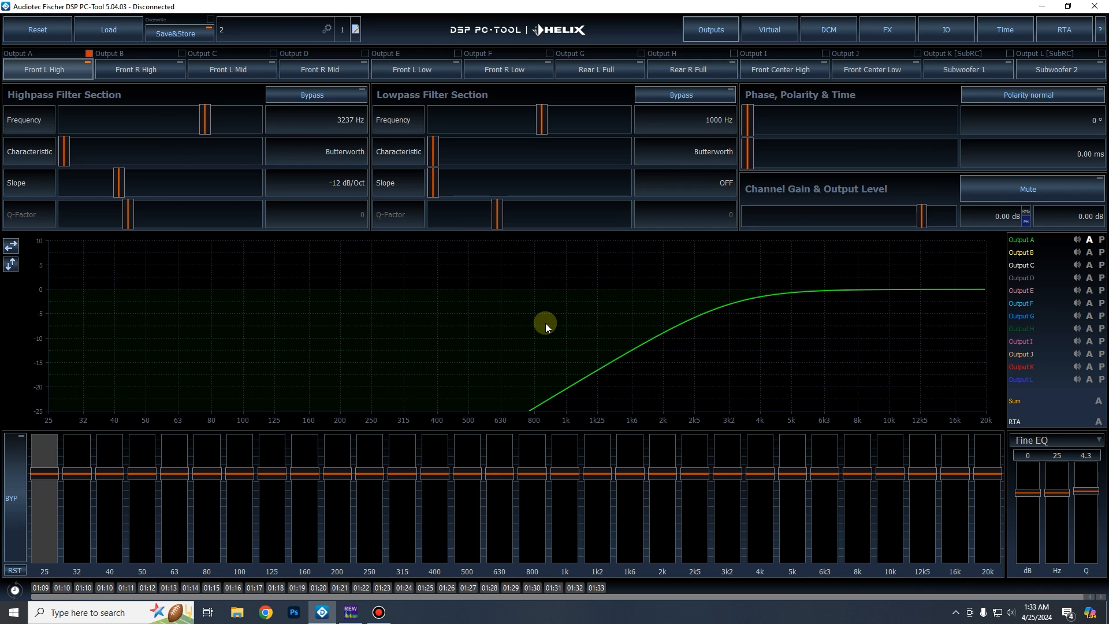
Review the Front R High and Front L Mid outputs, return to Front L High and step through its EQ bands up to 125 Hz.
{"action": "left_click", "coordinate": [136, 71]}
{"action": "left_click", "coordinate": [231, 68]}
{"action": "left_click", "coordinate": [44, 65]}
{"action": "left_click", "coordinate": [77, 474]}
{"action": "left_click", "coordinate": [108, 473]}
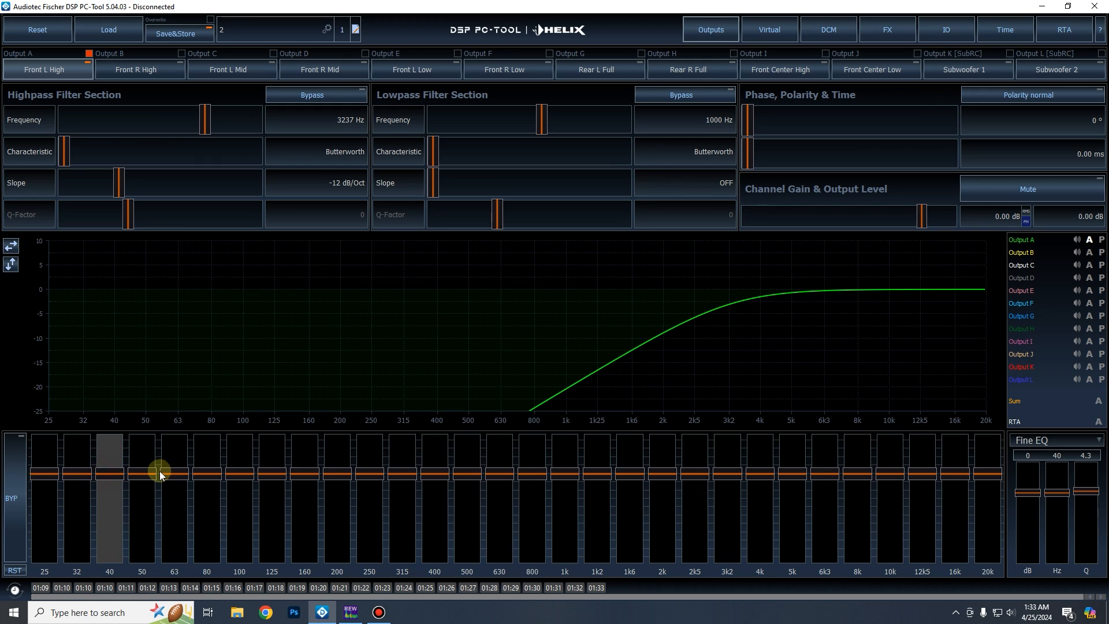
{"action": "left_click", "coordinate": [142, 473]}
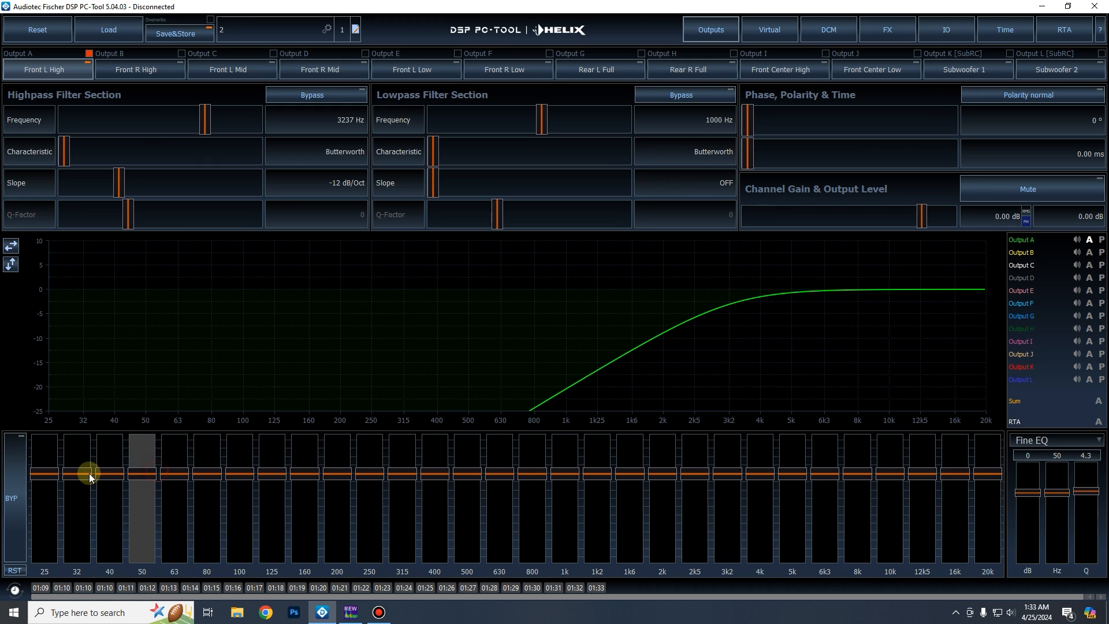
{"action": "left_click", "coordinate": [47, 473]}
{"action": "key", "text": "Right"}
{"action": "key", "text": "Right"}
{"action": "key", "text": "Right"}
{"action": "key", "text": "Right"}
{"action": "key", "text": "Right"}
{"action": "key", "text": "Right"}
{"action": "key", "text": "Right"}
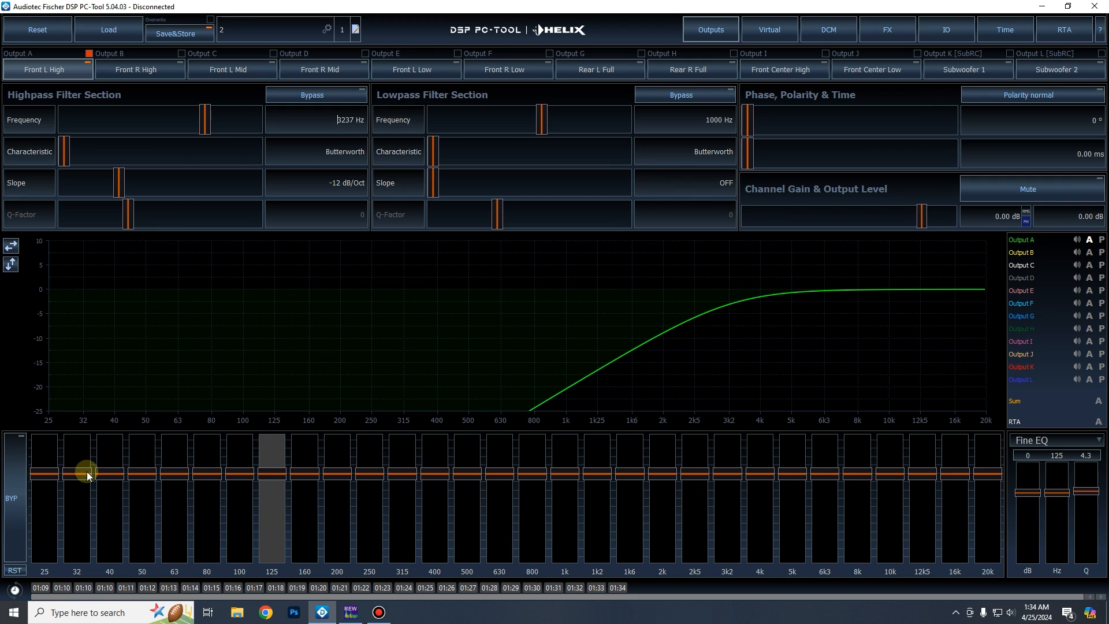
Browse Front L High's EQ bands at 1.6 kHz, 25 Hz and 2.5 kHz, stepping on up to 10 kHz.
{"action": "left_click", "coordinate": [637, 479]}
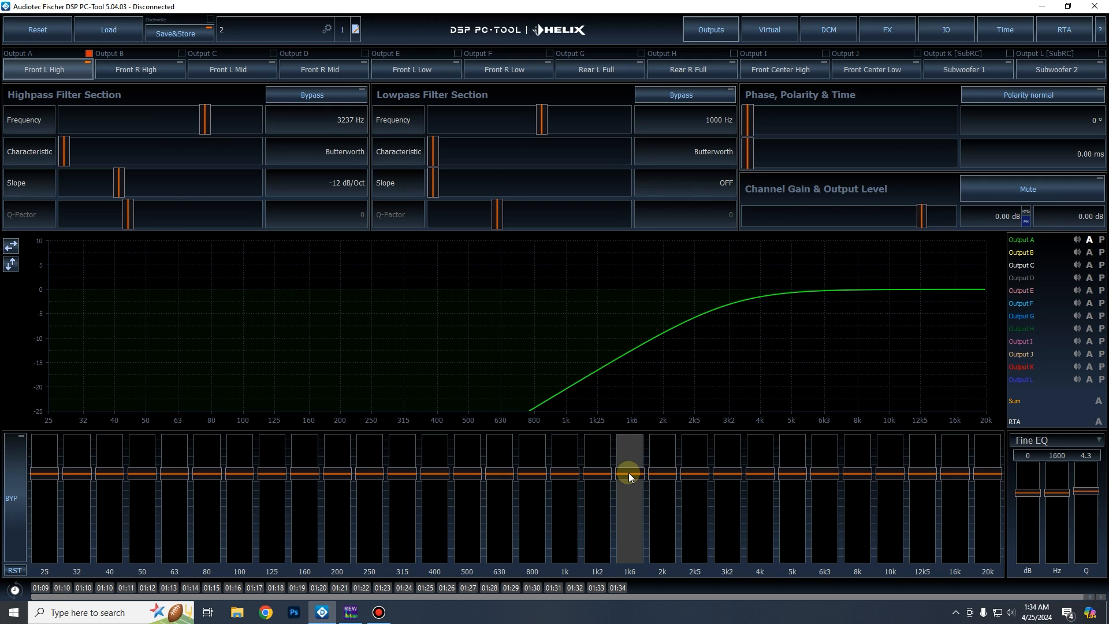
{"action": "left_click", "coordinate": [60, 477]}
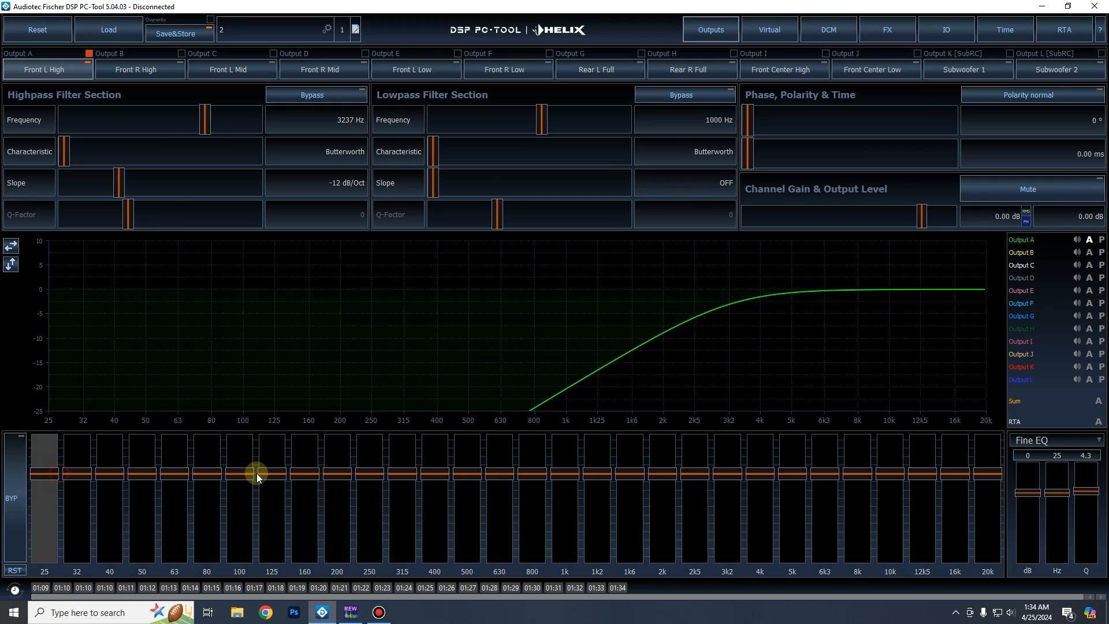
{"action": "left_click", "coordinate": [696, 481]}
{"action": "key", "text": "Right"}
{"action": "key", "text": "Right"}
{"action": "key", "text": "Right"}
{"action": "key", "text": "Right"}
{"action": "key", "text": "Right"}
{"action": "key", "text": "Right"}
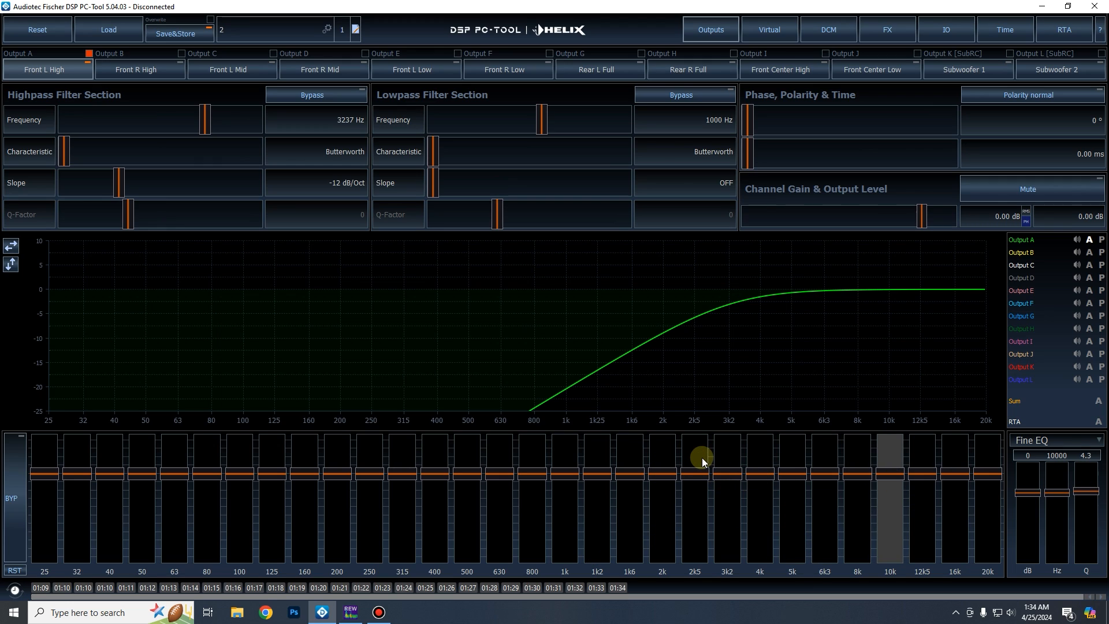
Boost Front L High's 2.5 kHz EQ band to 1 dB and cut its 3.2 kHz band to -1.5 dB.
{"action": "left_click", "coordinate": [692, 482]}
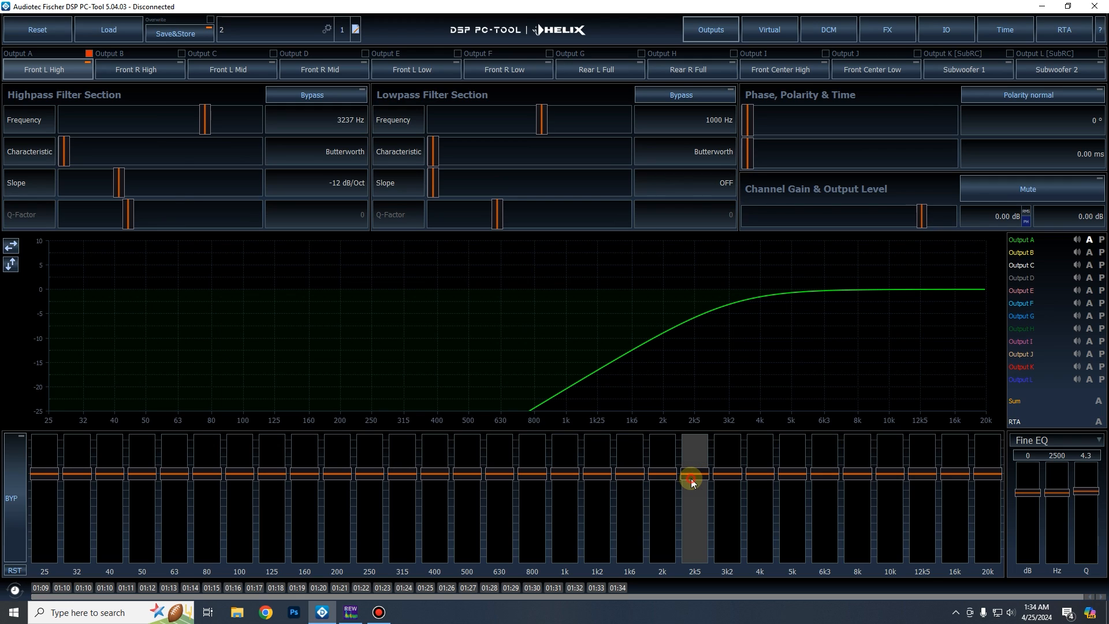
{"action": "key", "text": "Up"}
{"action": "key", "text": "Up"}
{"action": "key", "text": "Right"}
{"action": "key", "text": "Down"}
{"action": "key", "text": "Down"}
{"action": "key", "text": "Down"}
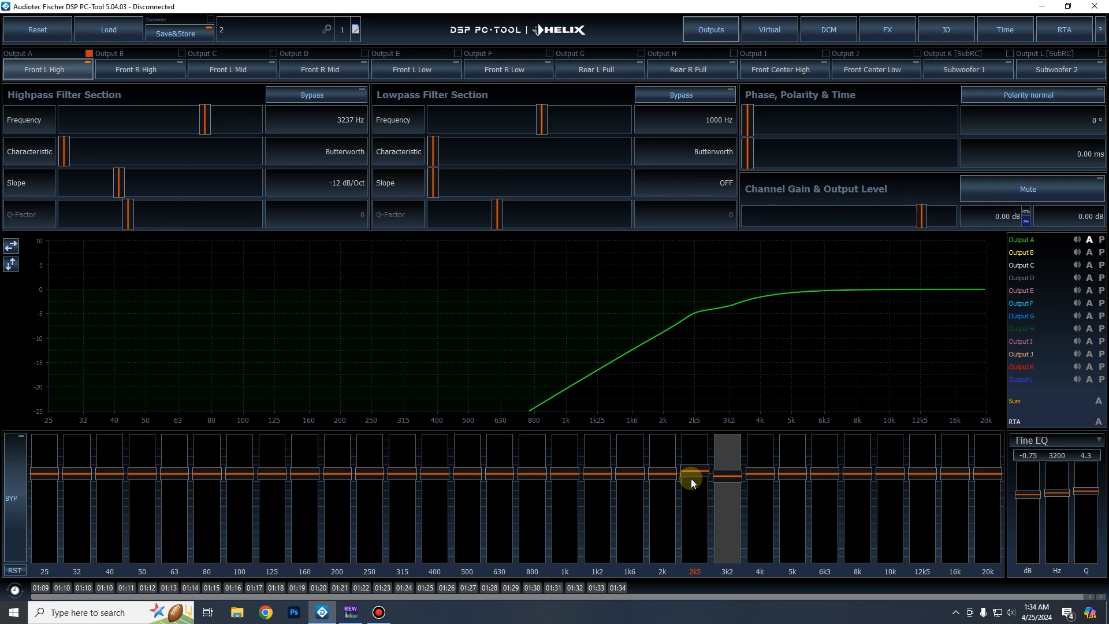
Boost the 4 kHz EQ band slightly and cut the 5 kHz band more strongly.
{"action": "key", "text": "Right"}
{"action": "key", "text": "Up"}
{"action": "key", "text": "Up"}
{"action": "key", "text": "Up"}
{"action": "key", "text": "Right"}
{"action": "key", "text": "Down"}
{"action": "key", "text": "Down"}
{"action": "key", "text": "Down"}
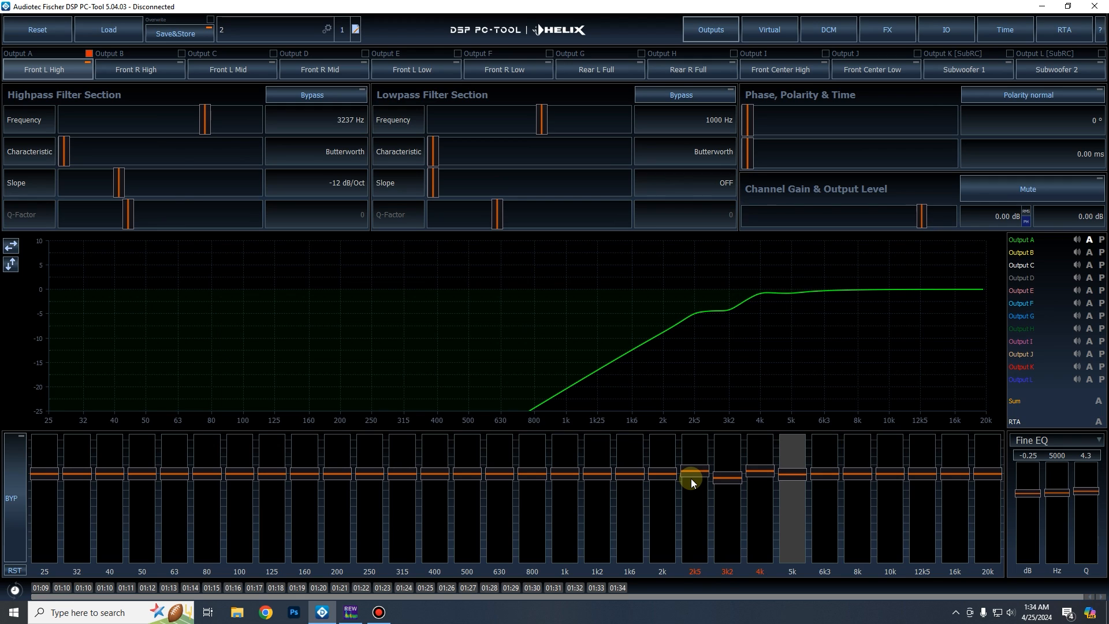
{"action": "key", "text": "Down"}
{"action": "key", "text": "Down"}
{"action": "key", "text": "Down"}
Boost the 8 kHz EQ band to 2 dB and the 10 kHz band to 0.5 dB.
{"action": "key", "text": "Right"}
{"action": "key", "text": "Right"}
{"action": "key", "text": "Up"}
{"action": "key", "text": "Up"}
{"action": "key", "text": "Up"}
{"action": "key", "text": "Up"}
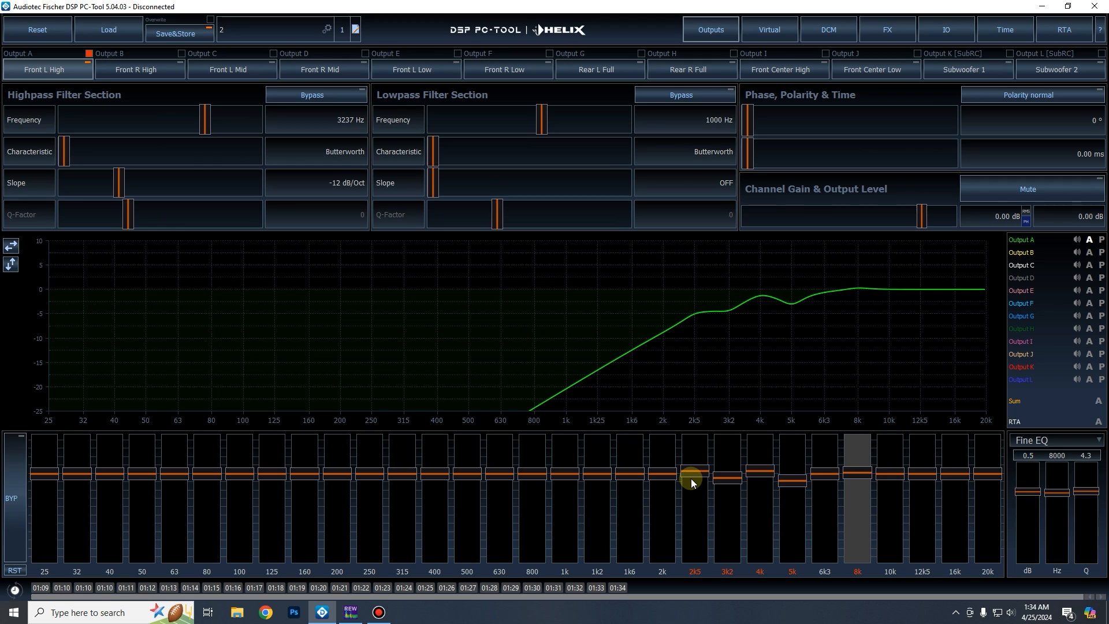
{"action": "key", "text": "Up"}
{"action": "key", "text": "Up"}
{"action": "key", "text": "Up"}
{"action": "key", "text": "Up"}
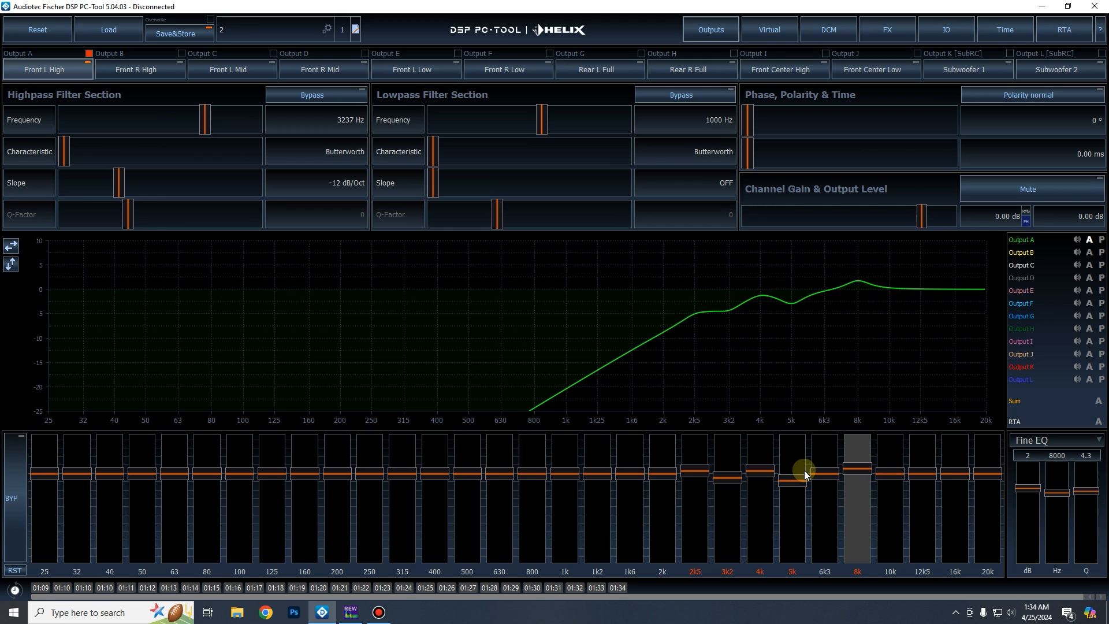
{"action": "left_click", "coordinate": [880, 473]}
{"action": "key", "text": "Up"}
{"action": "key", "text": "Up"}
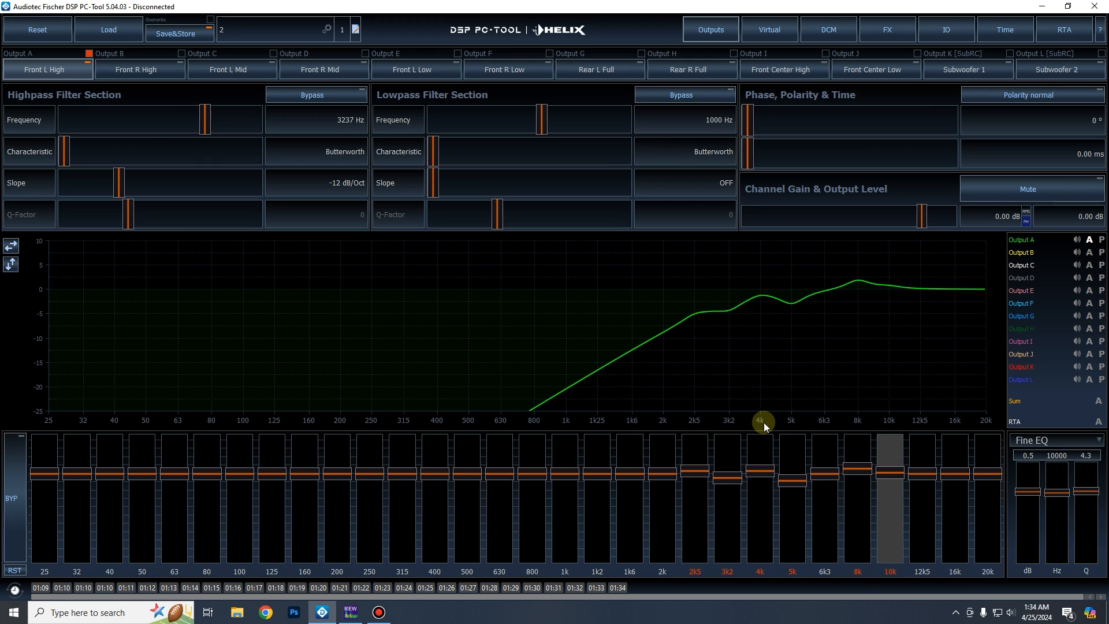
Step through the adjusted EQ bands between 2.5 kHz and 8 kHz and back to review each band's gain.
{"action": "left_click", "coordinate": [695, 473]}
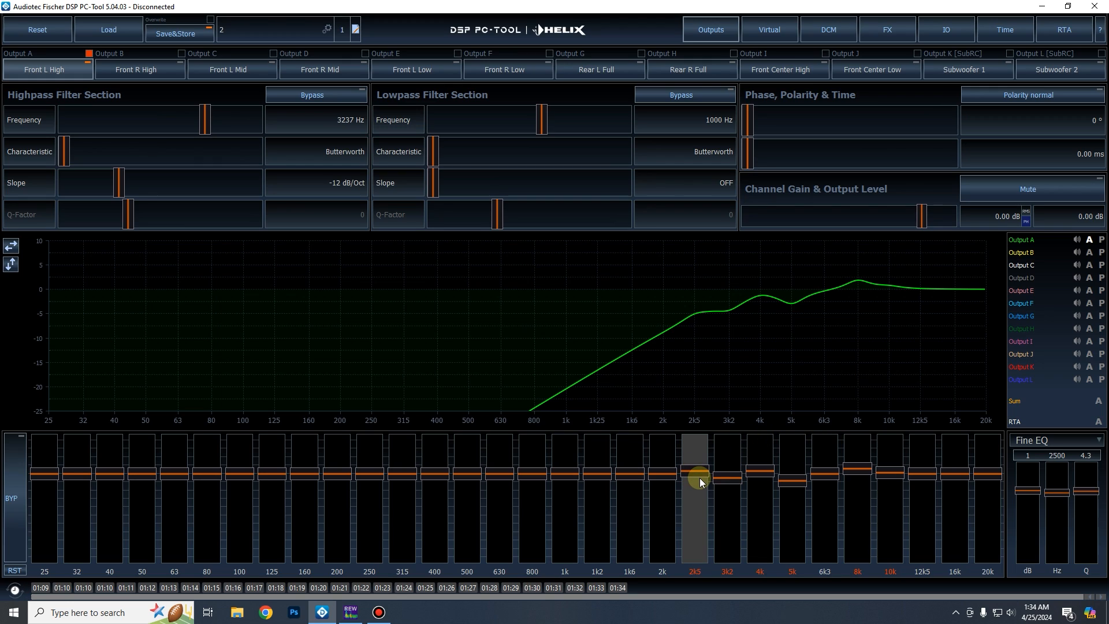
{"action": "key", "text": "Right"}
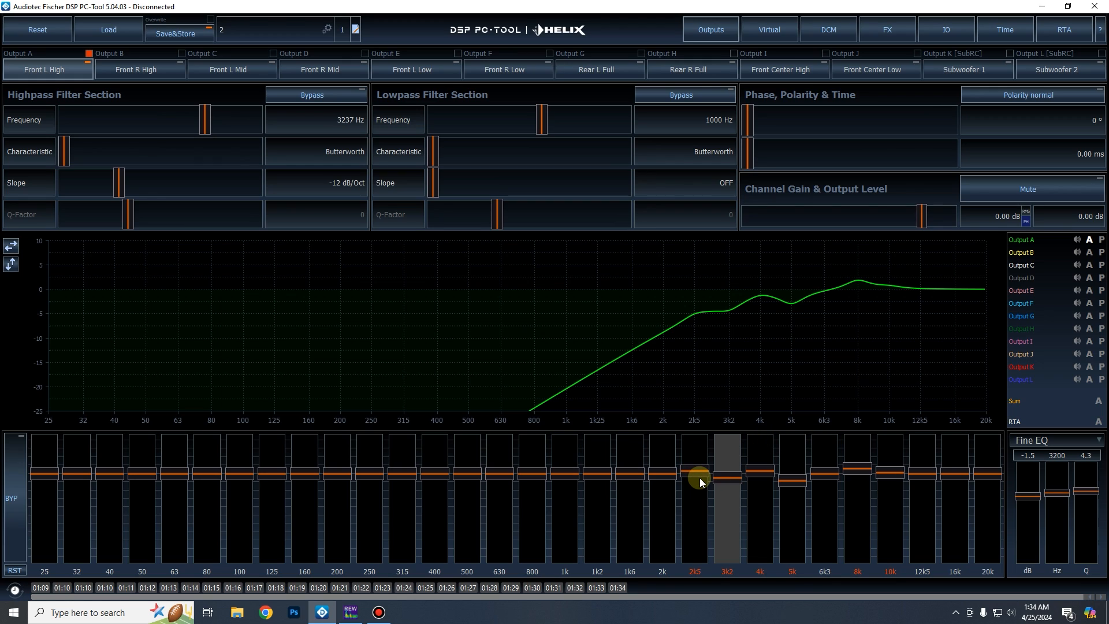
{"action": "key", "text": "Right"}
{"action": "key", "text": "Left"}
{"action": "key", "text": "Right"}
{"action": "key", "text": "Right"}
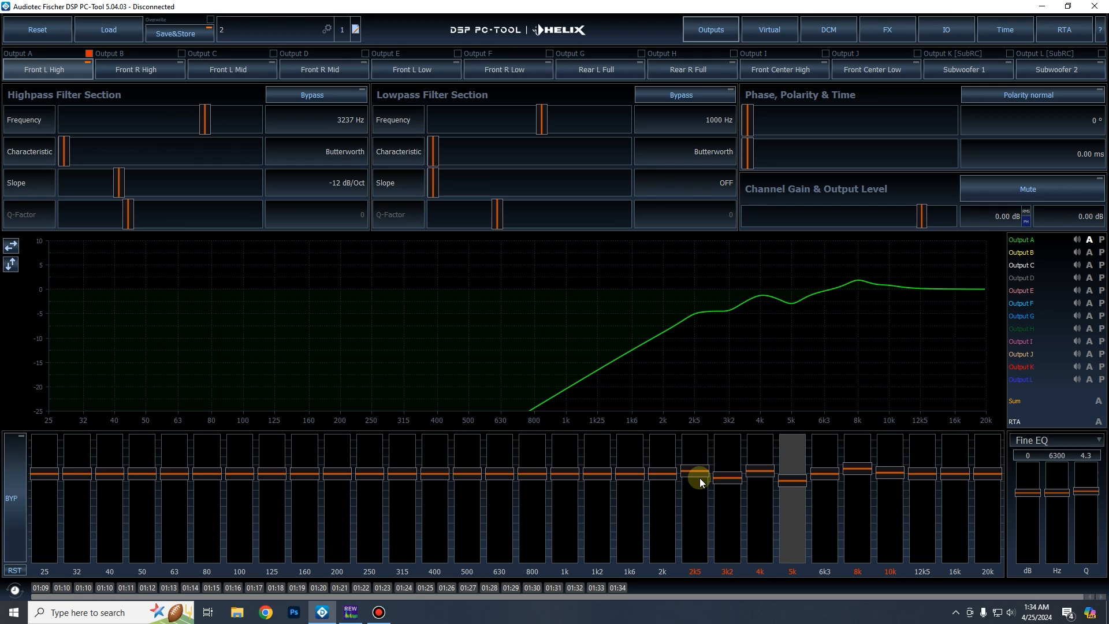
{"action": "key", "text": "Right"}
{"action": "key", "text": "Right"}
{"action": "key", "text": "Left"}
{"action": "key", "text": "Left"}
{"action": "key", "text": "Left"}
{"action": "key", "text": "Left"}
Reduce the boost of the 2.5 kHz EQ band and ease the cut of the 3.2 kHz band.
{"action": "key", "text": "Left"}
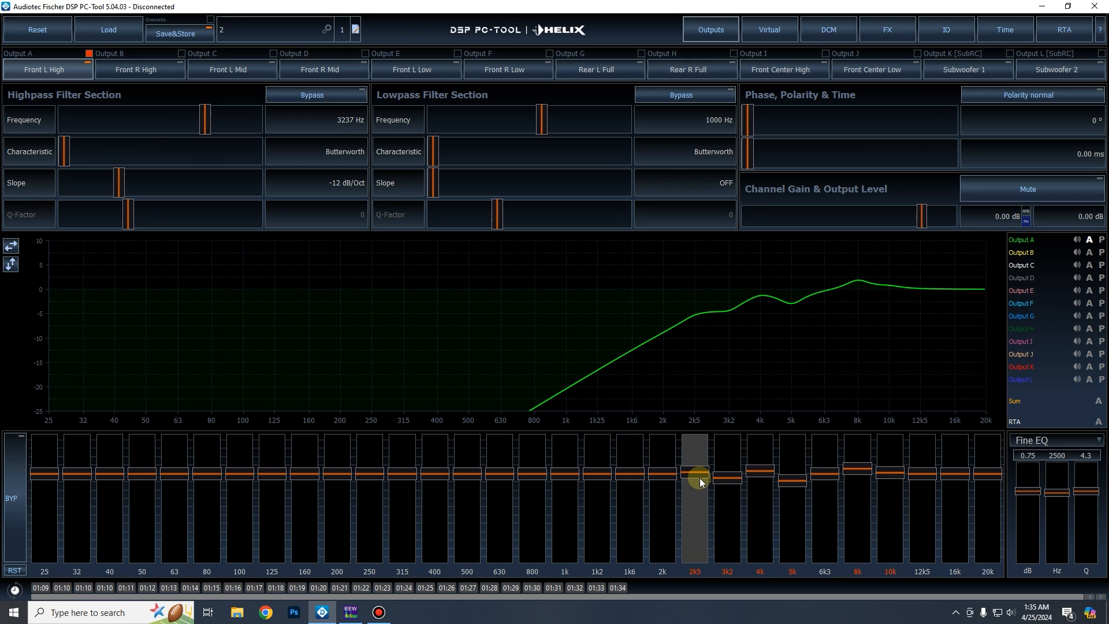
{"action": "key", "text": "Right"}
{"action": "key", "text": "Up"}
{"action": "key", "text": "Up"}
{"action": "key", "text": "Up"}
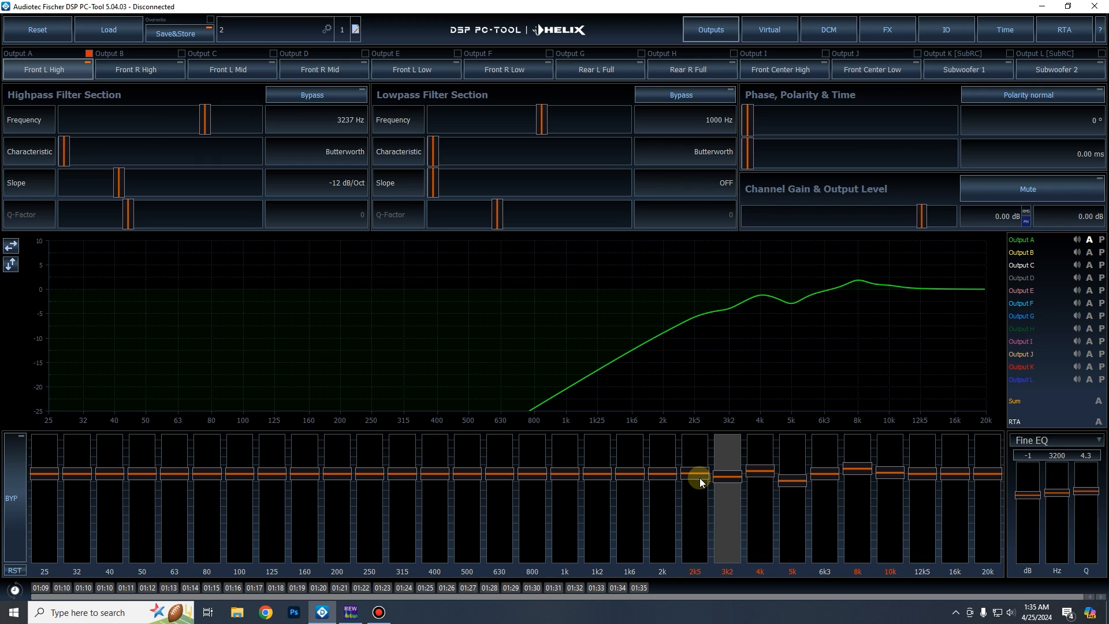
Lower the gain of the 4 kHz EQ band and set the 5 kHz band to -1.75 dB.
{"action": "key", "text": "Right"}
{"action": "key", "text": "Down"}
{"action": "key", "text": "Down"}
{"action": "key", "text": "Down"}
{"action": "key", "text": "Right"}
{"action": "key", "text": "Up"}
{"action": "key", "text": "Up"}
{"action": "key", "text": "Up"}
{"action": "key", "text": "Up"}
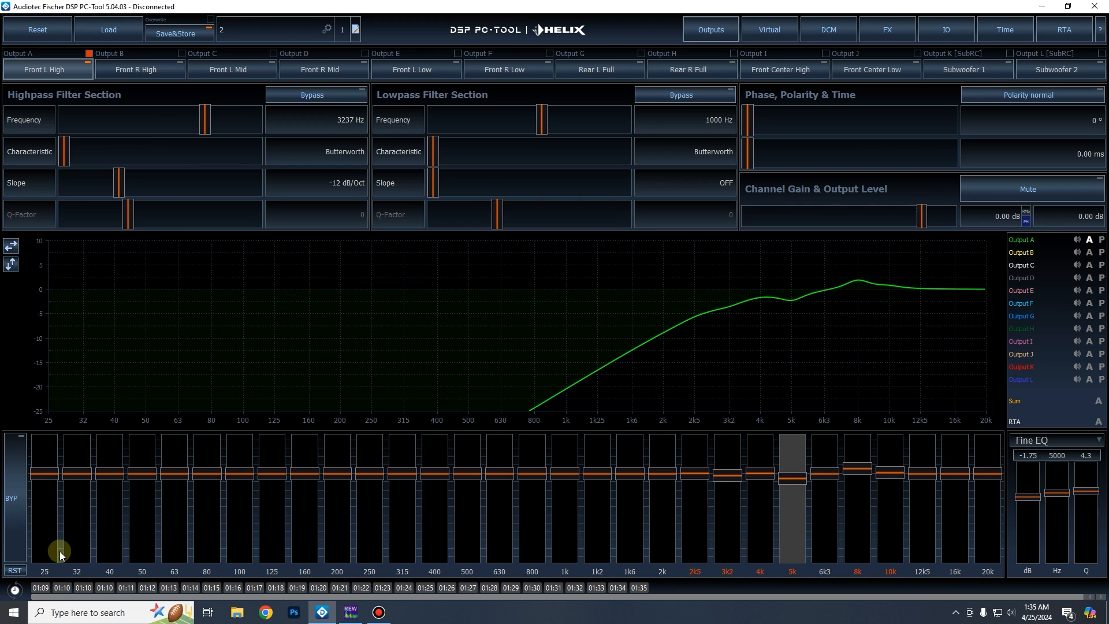
Reset the whole equalizer of the Front L High channel to zero.
{"action": "left_click", "coordinate": [23, 571]}
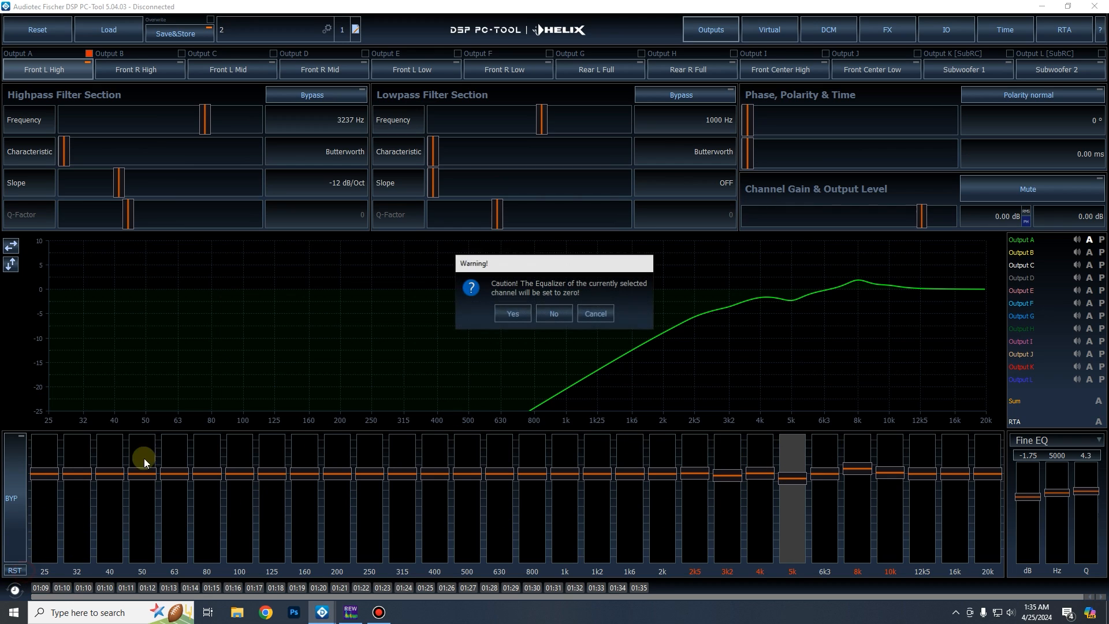
{"action": "left_click", "coordinate": [513, 314]}
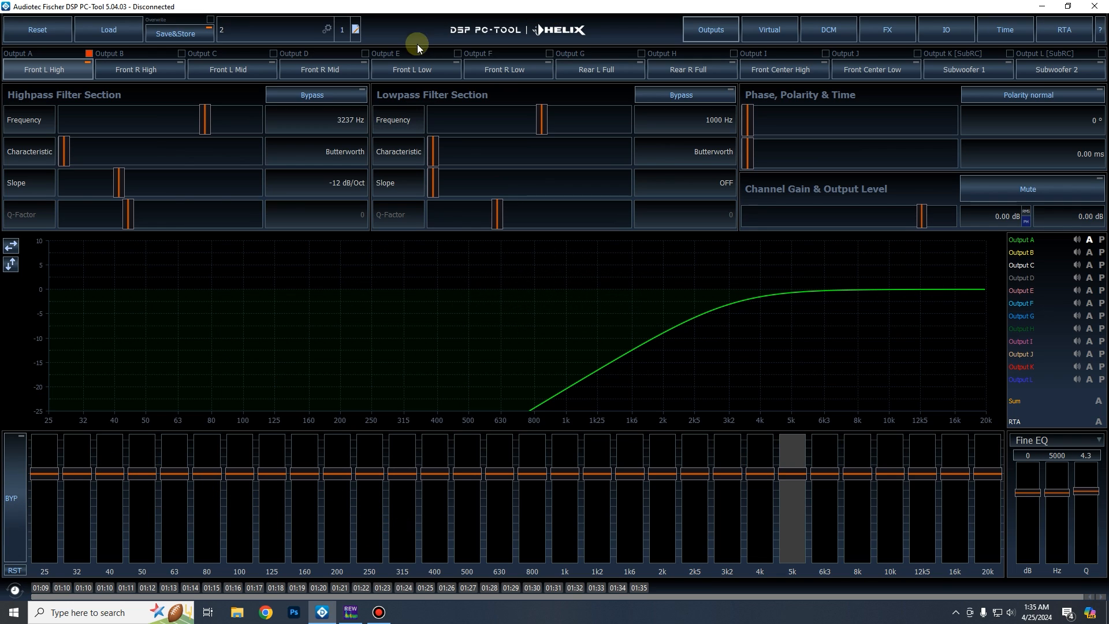
Review the crossover filters of the front low, front mid and subwoofer outputs, and return to Front L High.
{"action": "left_click", "coordinate": [409, 71]}
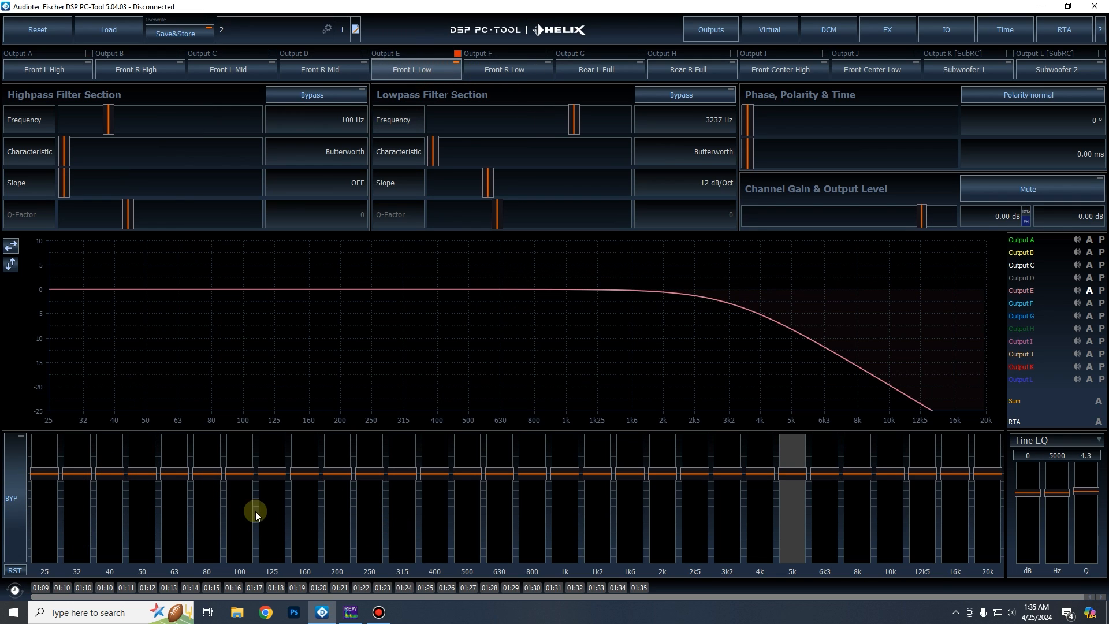
{"action": "left_click", "coordinate": [506, 67]}
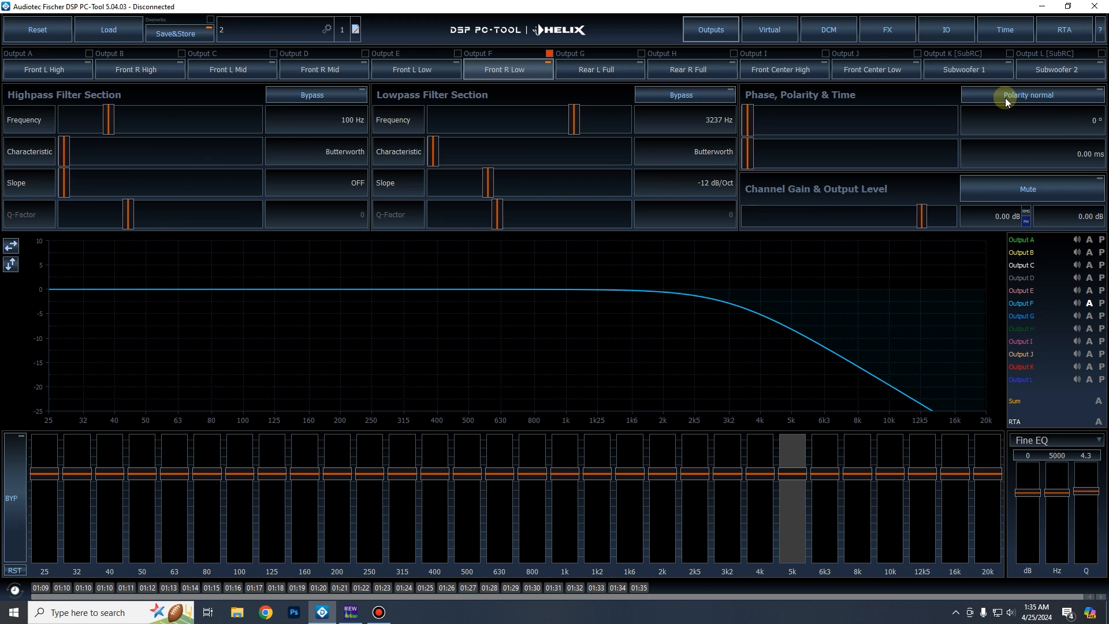
{"action": "left_click", "coordinate": [79, 68]}
{"action": "left_click", "coordinate": [176, 69]}
{"action": "left_click", "coordinate": [216, 70]}
{"action": "left_click", "coordinate": [471, 64]}
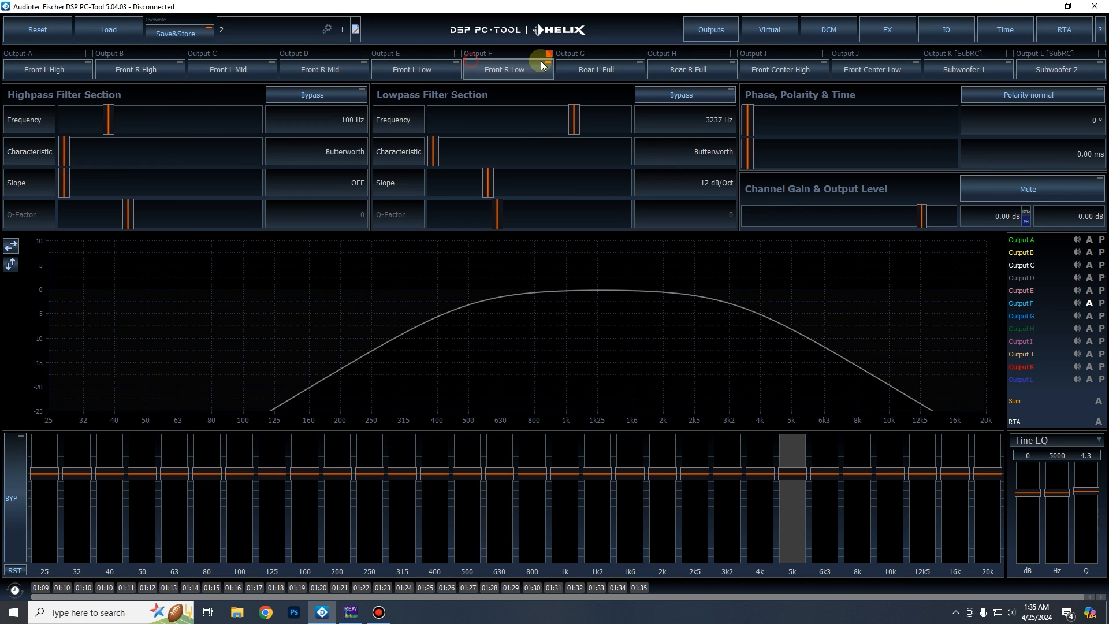
{"action": "left_click", "coordinate": [831, 61]}
{"action": "left_click", "coordinate": [990, 60]}
{"action": "left_click", "coordinate": [1068, 59]}
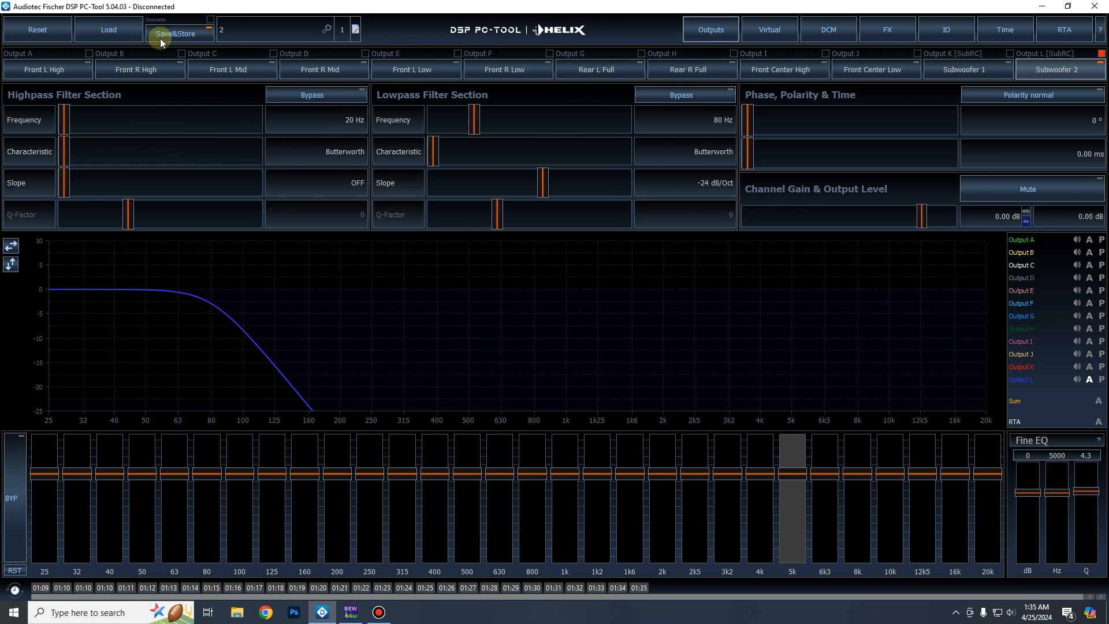
{"action": "left_click", "coordinate": [41, 68]}
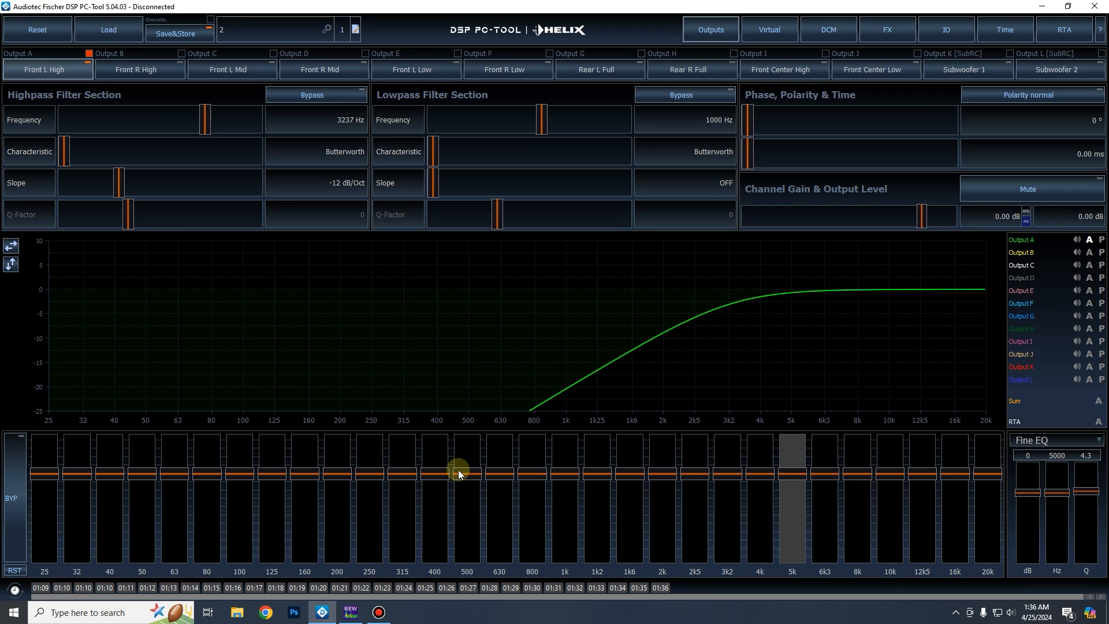
{"action": "left_click", "coordinate": [35, 469]}
{"action": "left_click", "coordinate": [98, 469]}
{"action": "left_click", "coordinate": [54, 464]}
{"action": "left_click", "coordinate": [68, 470]}
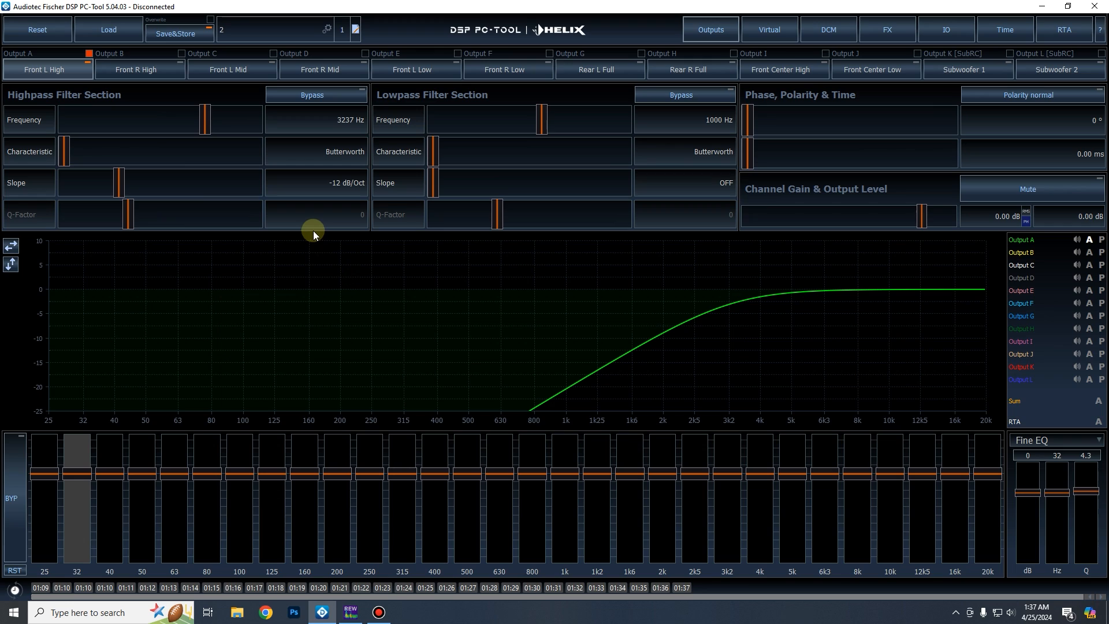
{"action": "left_click", "coordinate": [112, 479]}
{"action": "left_click", "coordinate": [79, 477]}
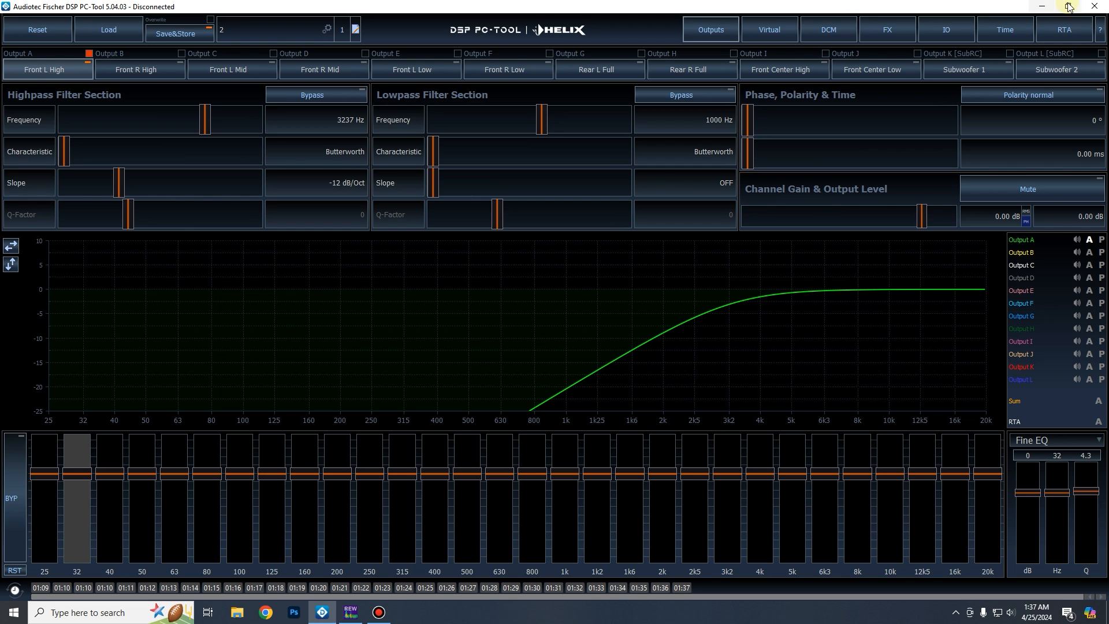
View the Real Time Analyzer's reference curve for Front L High and close the analyzer.
{"action": "left_click", "coordinate": [1064, 30]}
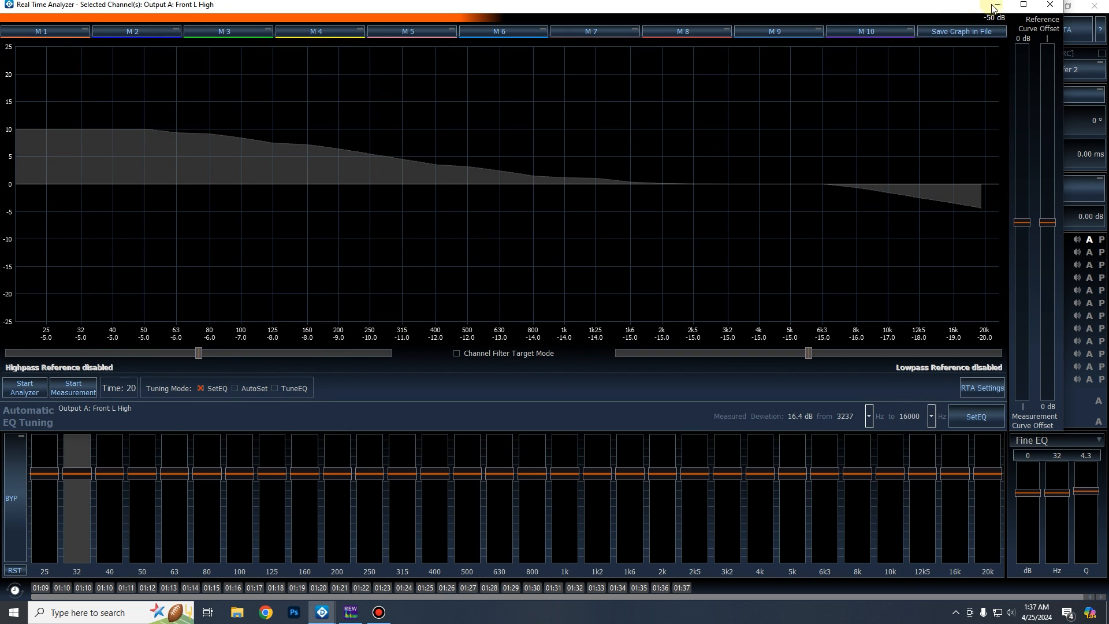
{"action": "left_click", "coordinate": [1050, 5]}
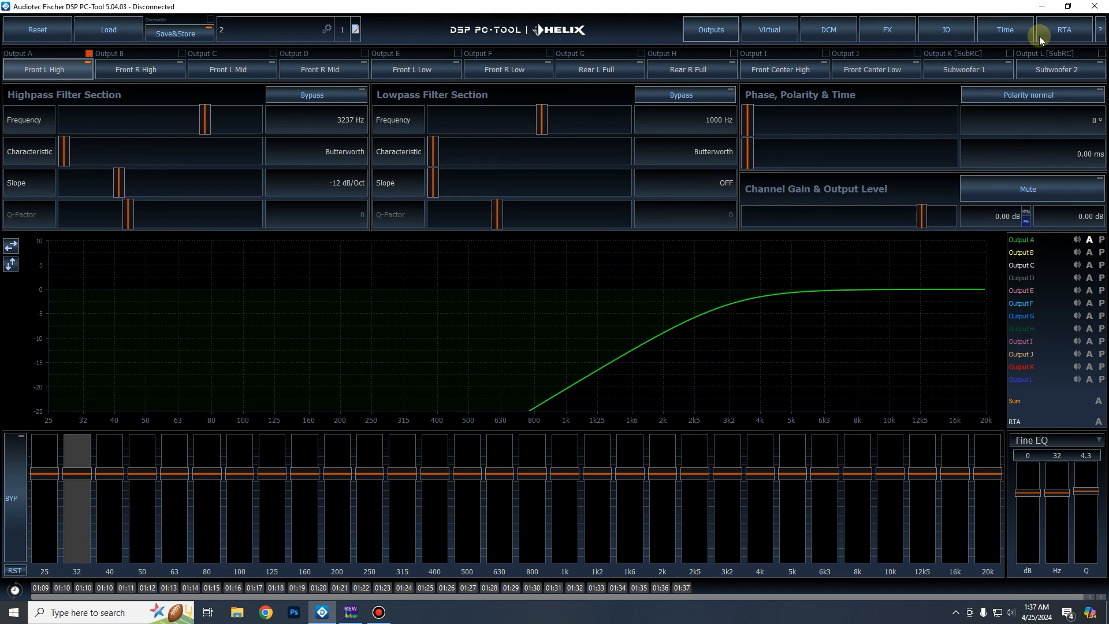
{"action": "left_click", "coordinate": [1071, 33]}
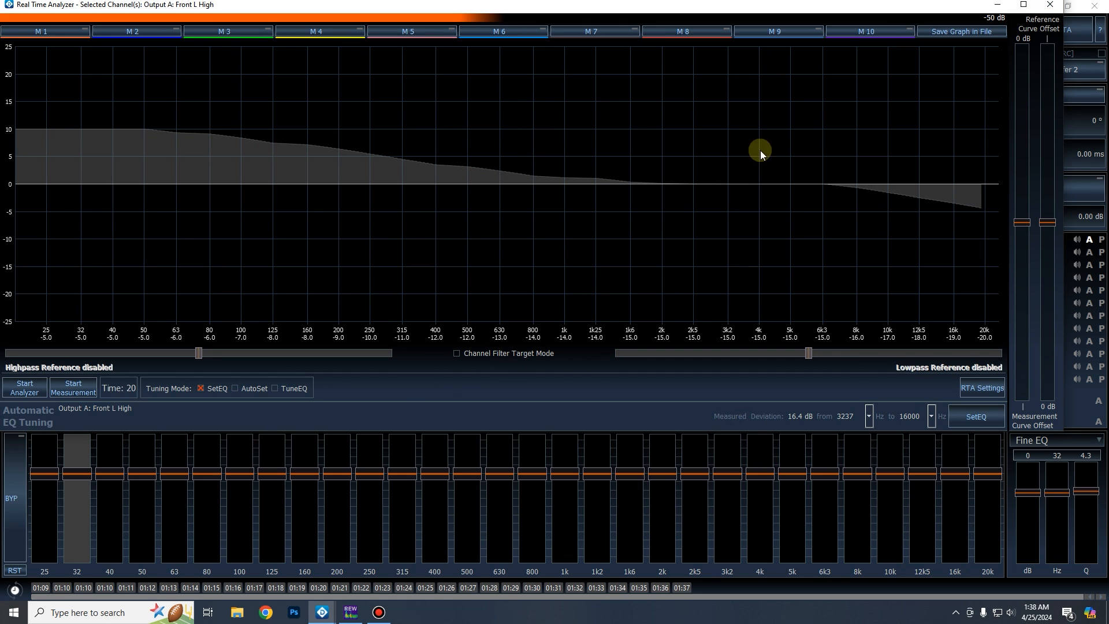
{"action": "left_click", "coordinate": [1049, 4]}
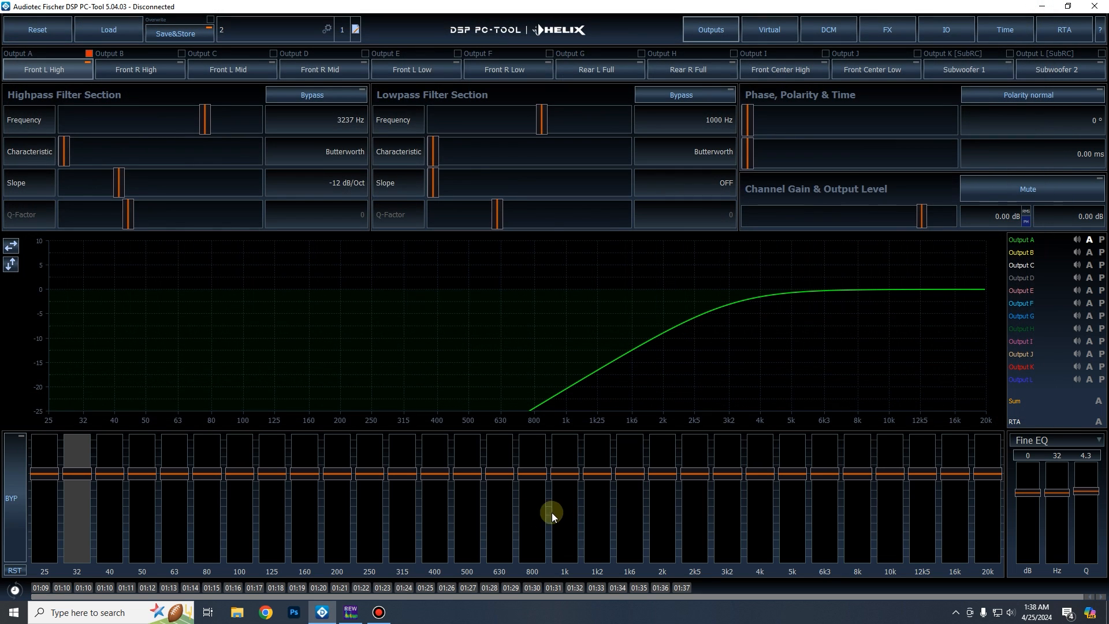
Import all filter, EQ, gain and name settings of Output A: Front L High from 2.1.24.afpx into Output A.
{"action": "mouse_move", "coordinate": [364, 617]}
{"action": "left_click", "coordinate": [115, 34]}
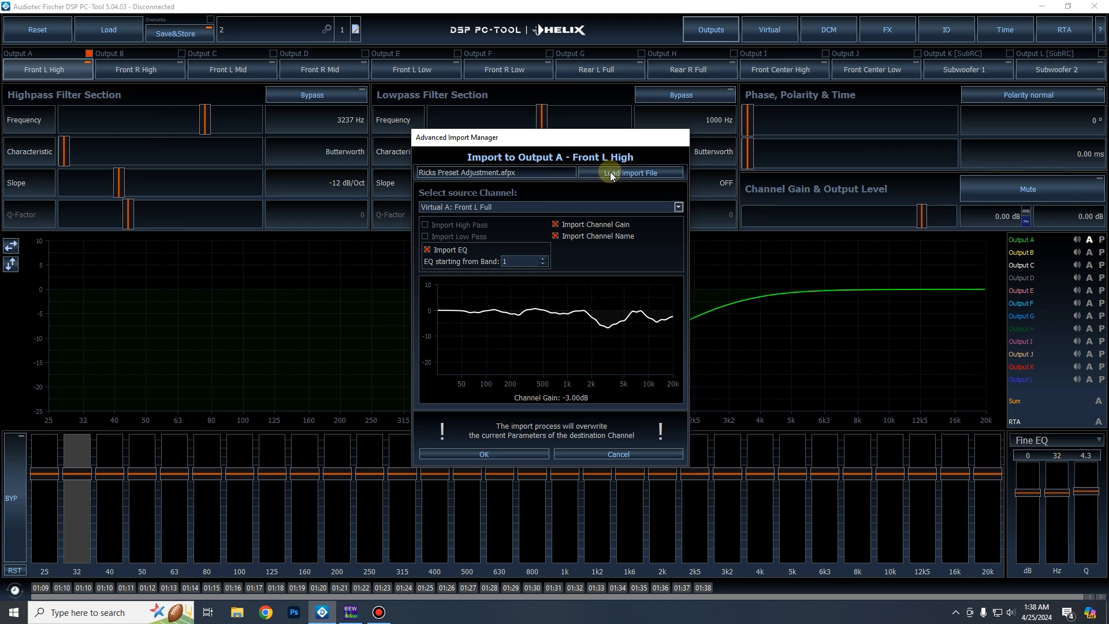
{"action": "left_click", "coordinate": [609, 172]}
{"action": "left_click", "coordinate": [622, 258]}
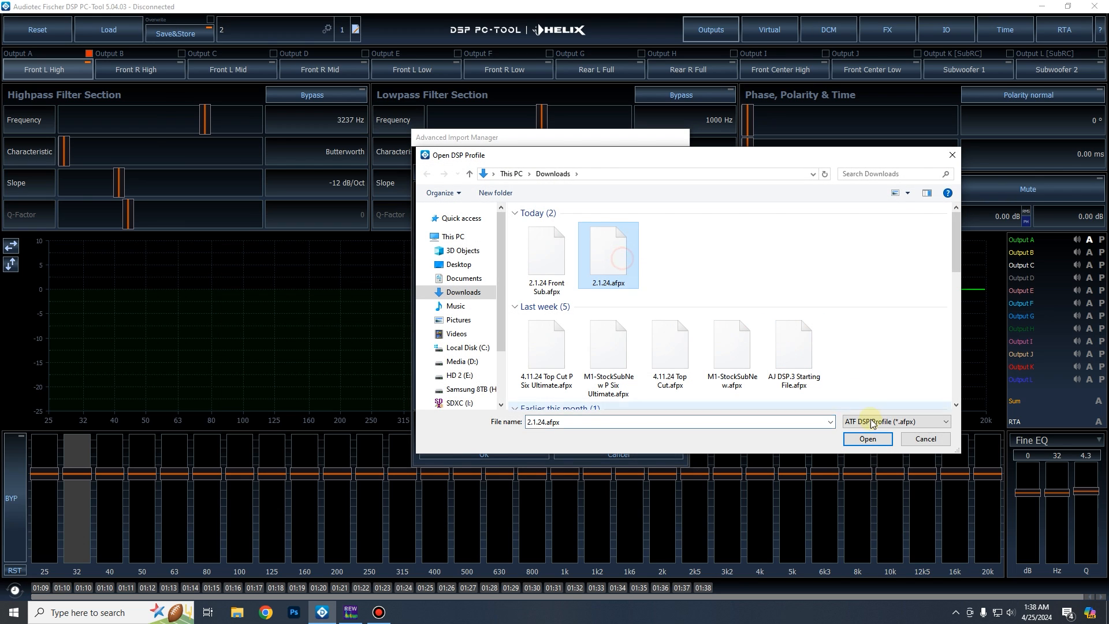
{"action": "left_click", "coordinate": [868, 439]}
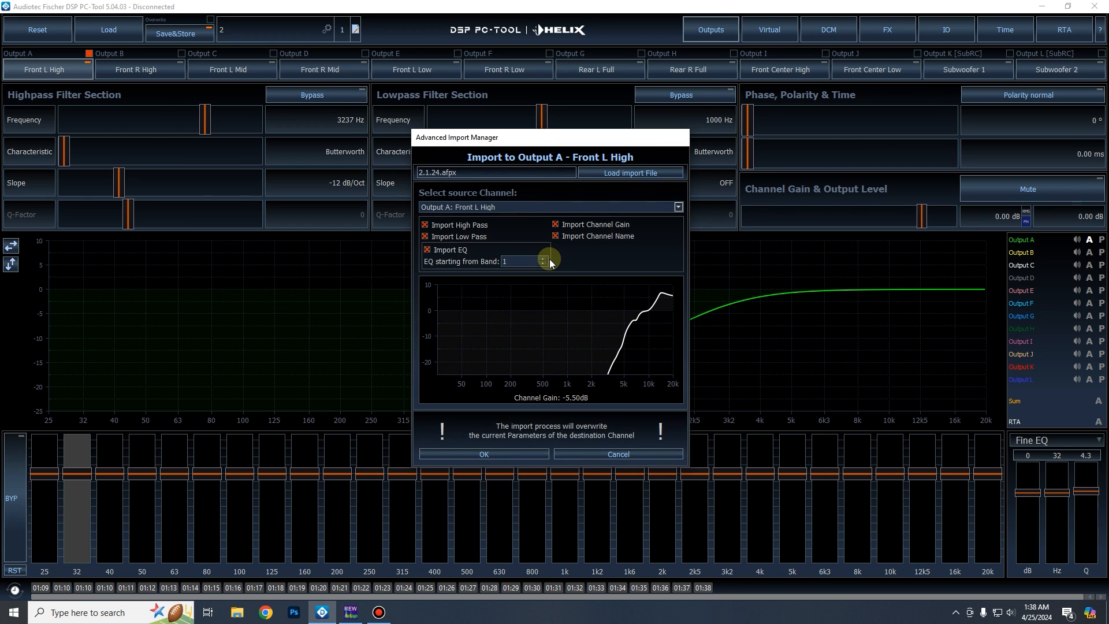
{"action": "left_click", "coordinate": [504, 452]}
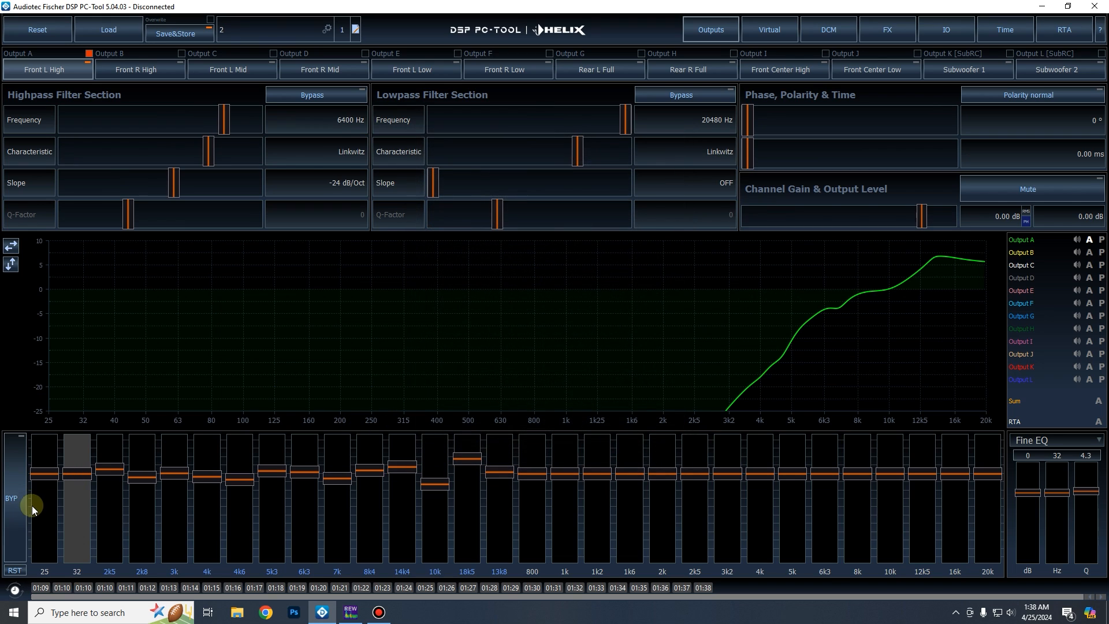
Reset all imported equalizer bands of Output A, Front L High.
{"action": "left_click", "coordinate": [17, 573]}
{"action": "left_click", "coordinate": [521, 317]}
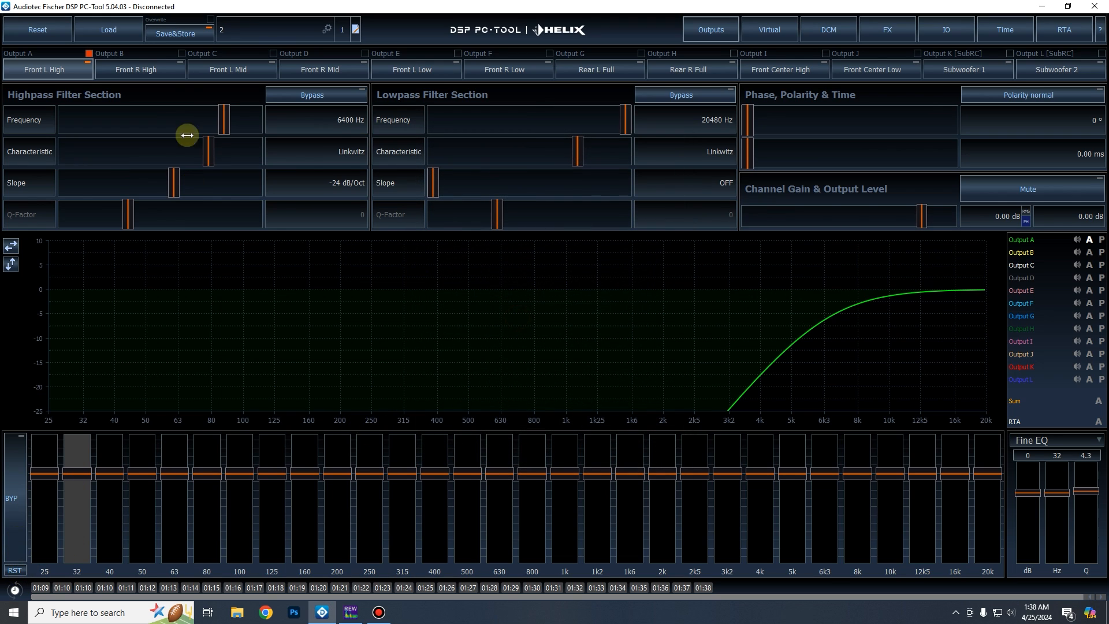
Import Output B: Front R High from 2.1.24.afpx into Output B and reset that channel's equalizer.
{"action": "left_click", "coordinate": [153, 70]}
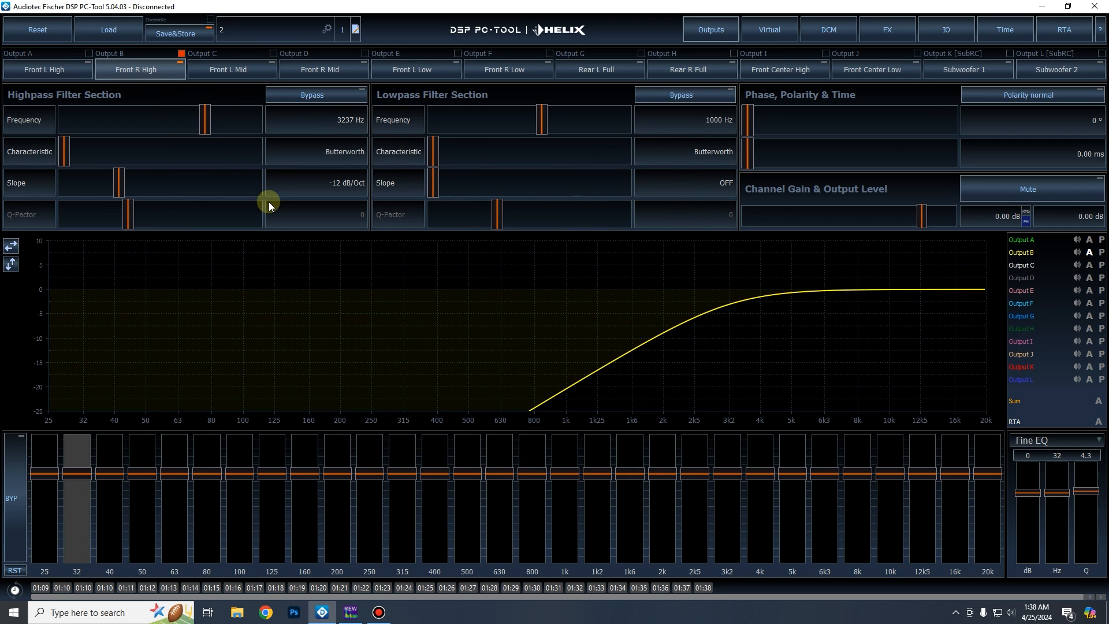
{"action": "key", "text": "ctrl+i"}
{"action": "left_click", "coordinate": [507, 208]}
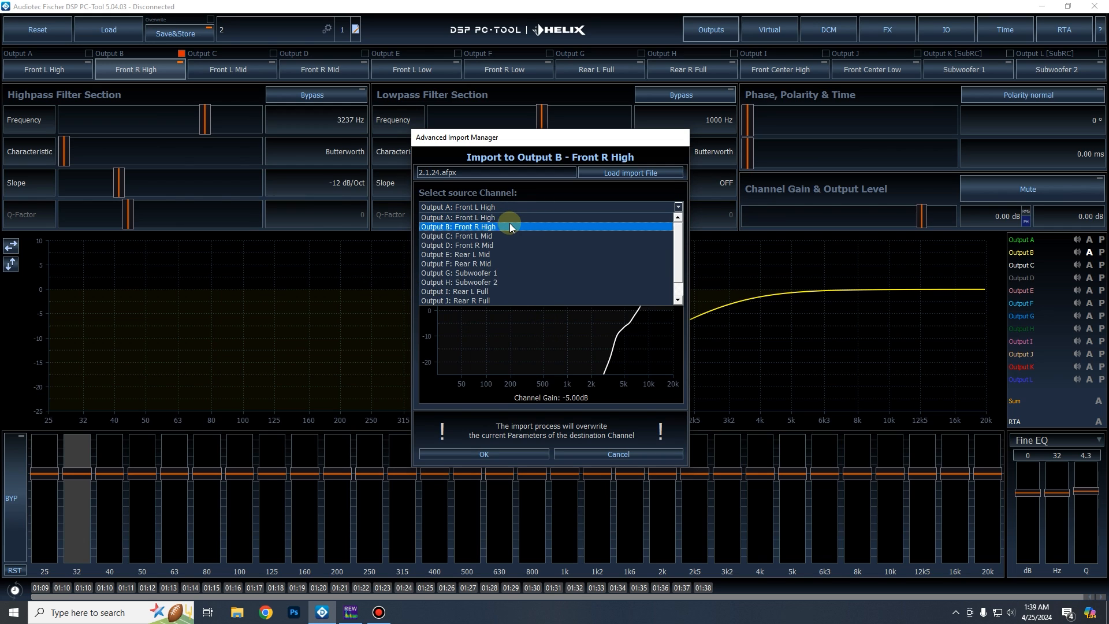
{"action": "left_click", "coordinate": [507, 222]}
{"action": "left_click", "coordinate": [511, 456]}
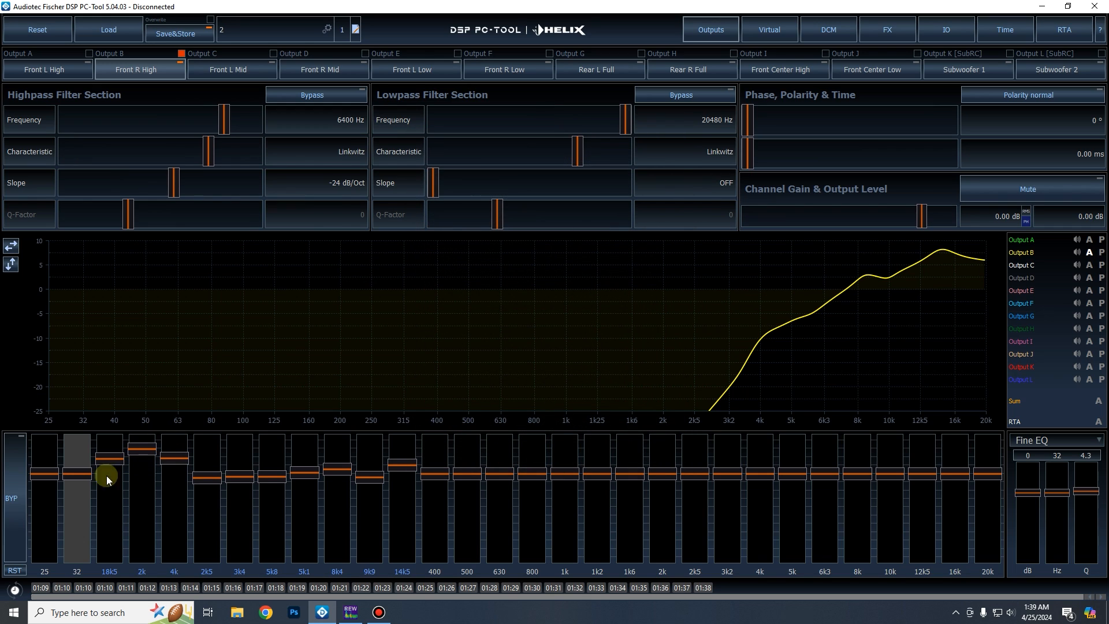
{"action": "left_click", "coordinate": [14, 570]}
{"action": "left_click", "coordinate": [528, 311]}
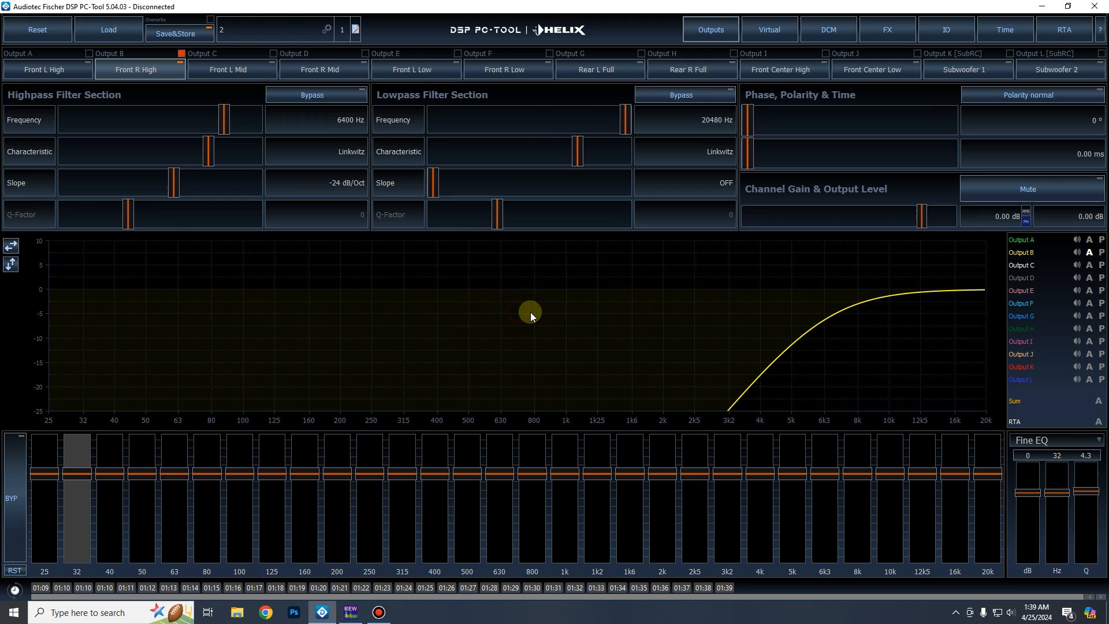
Import the filters, gain and name of Output C: Front L Mid from 2.1.24.afpx into Output C, excluding the EQ.
{"action": "left_click", "coordinate": [266, 68]}
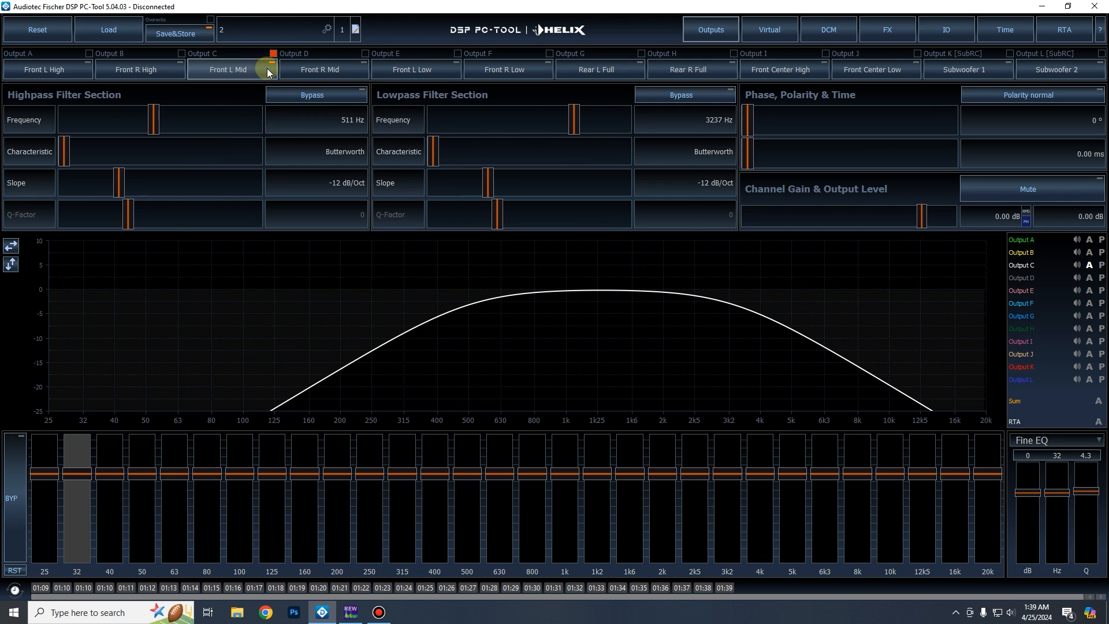
{"action": "left_click", "coordinate": [267, 68]}
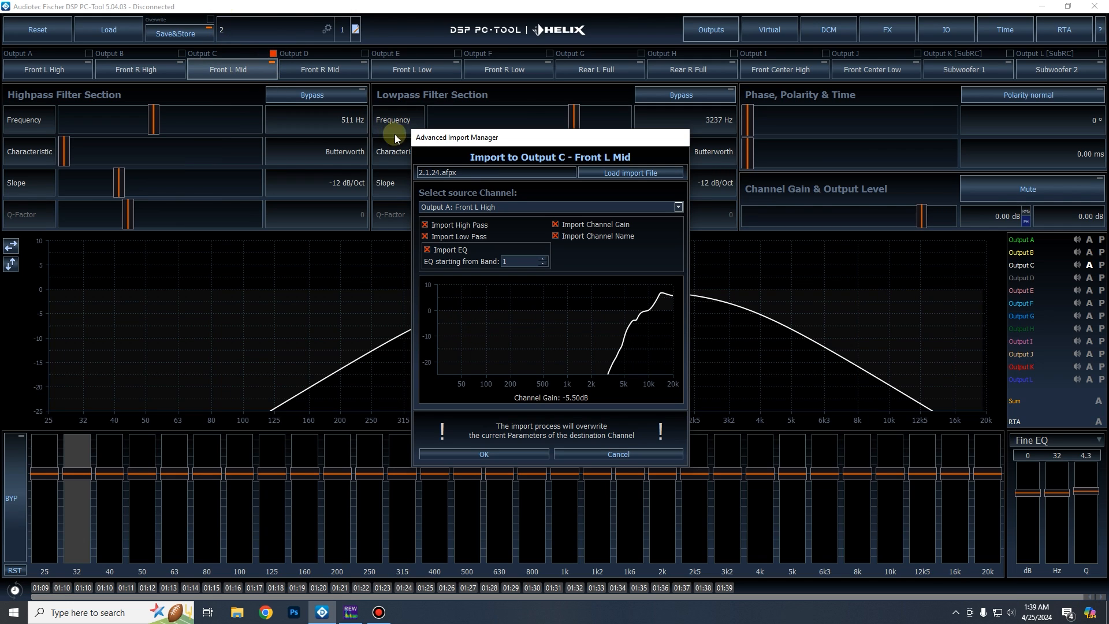
{"action": "left_click", "coordinate": [526, 205]}
{"action": "left_click", "coordinate": [504, 230]}
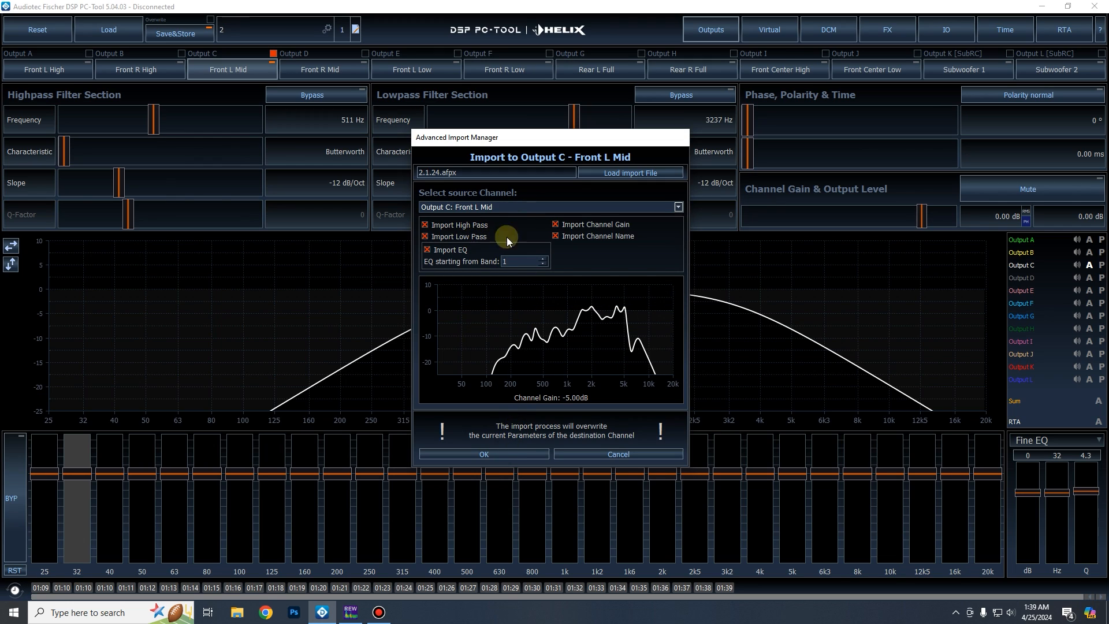
{"action": "left_click", "coordinate": [428, 250]}
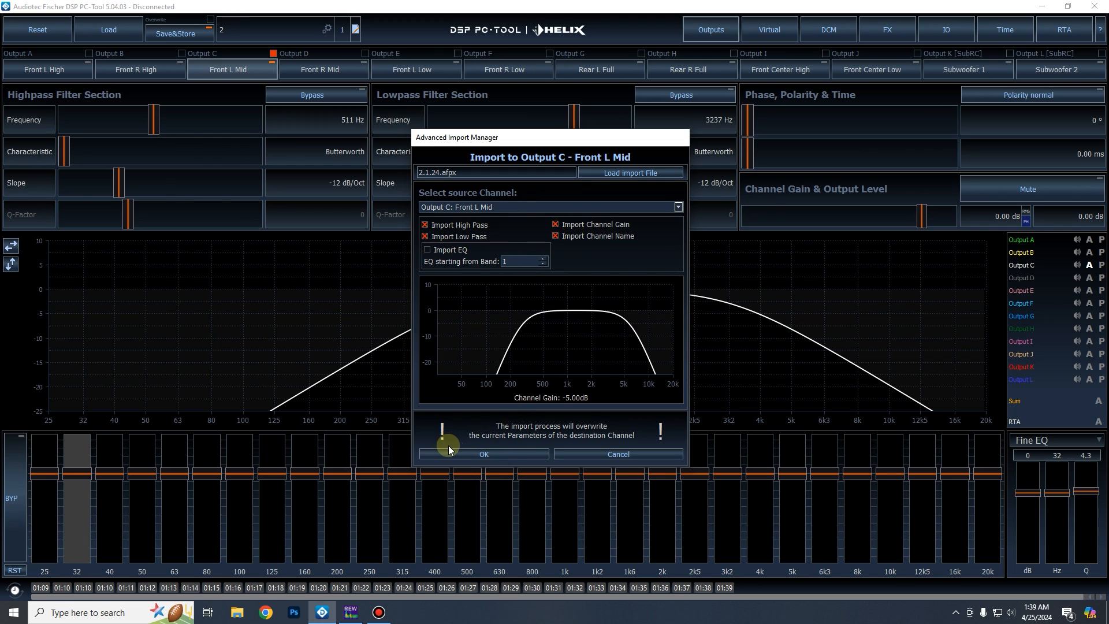
{"action": "left_click", "coordinate": [470, 449]}
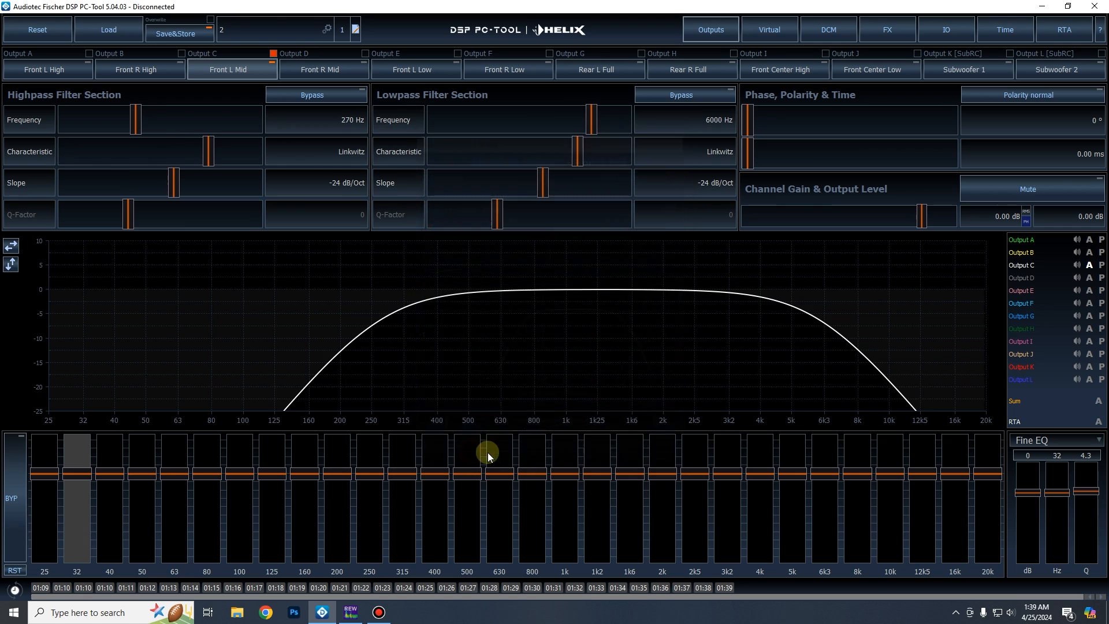
Import the filters, gain and name of Output D: Front R Mid from 2.1.24.afpx into Output D, excluding the EQ.
{"action": "left_click", "coordinate": [333, 69]}
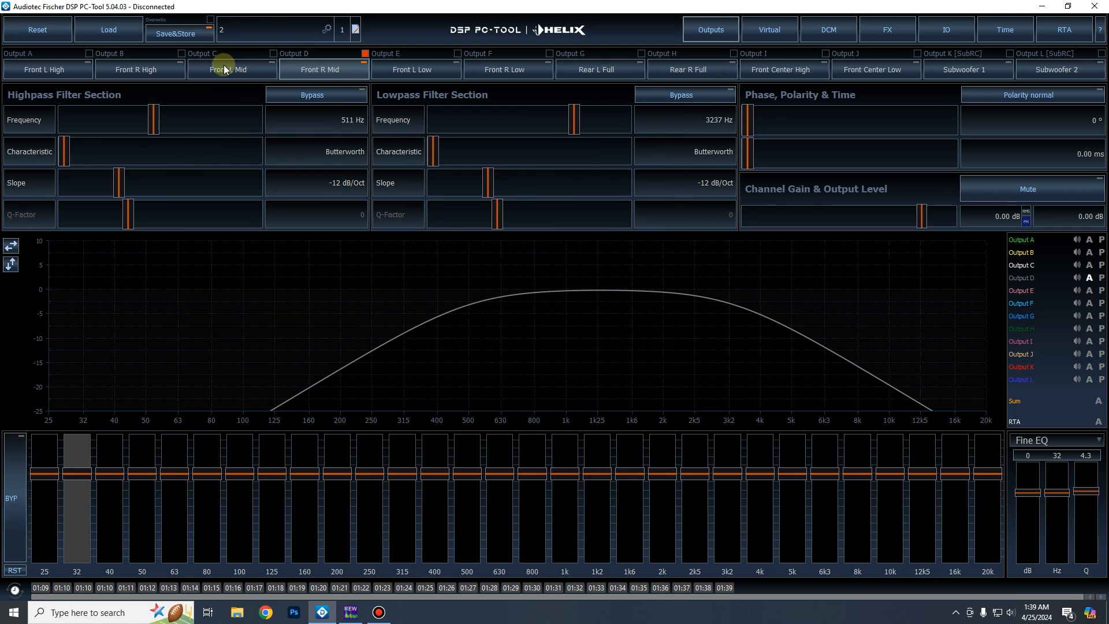
{"action": "key", "text": "ctrl+i"}
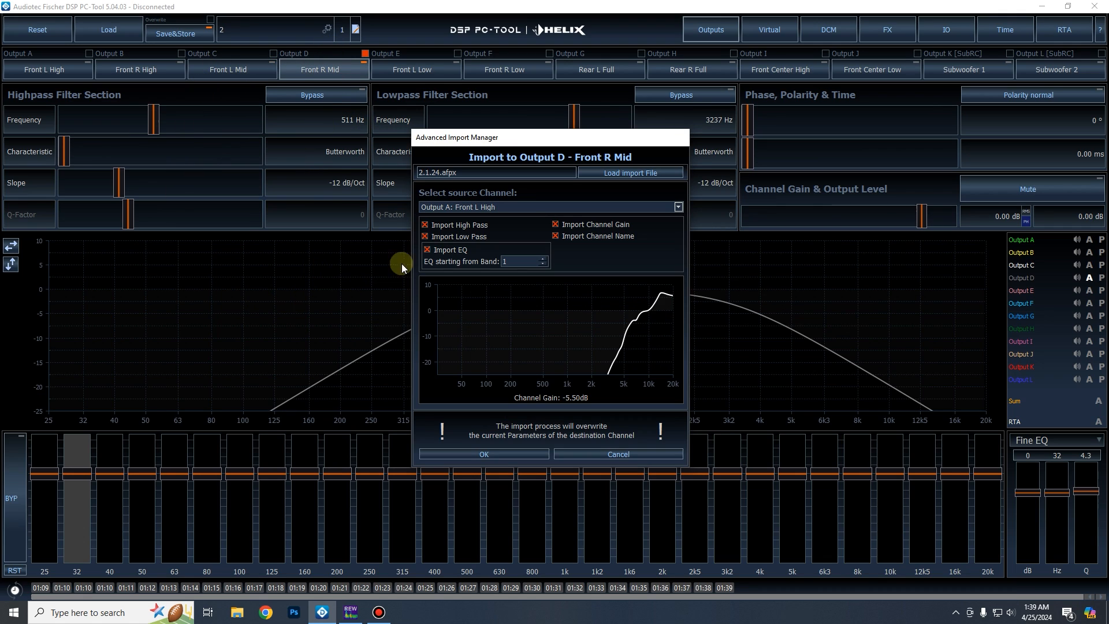
{"action": "left_click", "coordinate": [522, 206]}
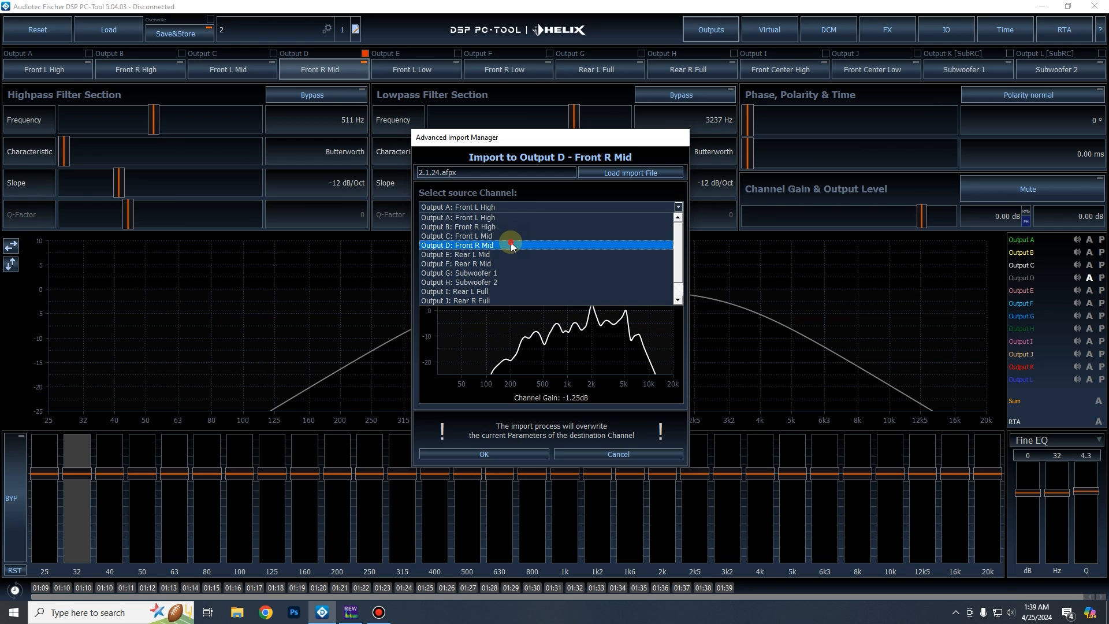
{"action": "left_click", "coordinate": [513, 245]}
{"action": "left_click", "coordinate": [446, 252]}
{"action": "left_click", "coordinate": [485, 454]}
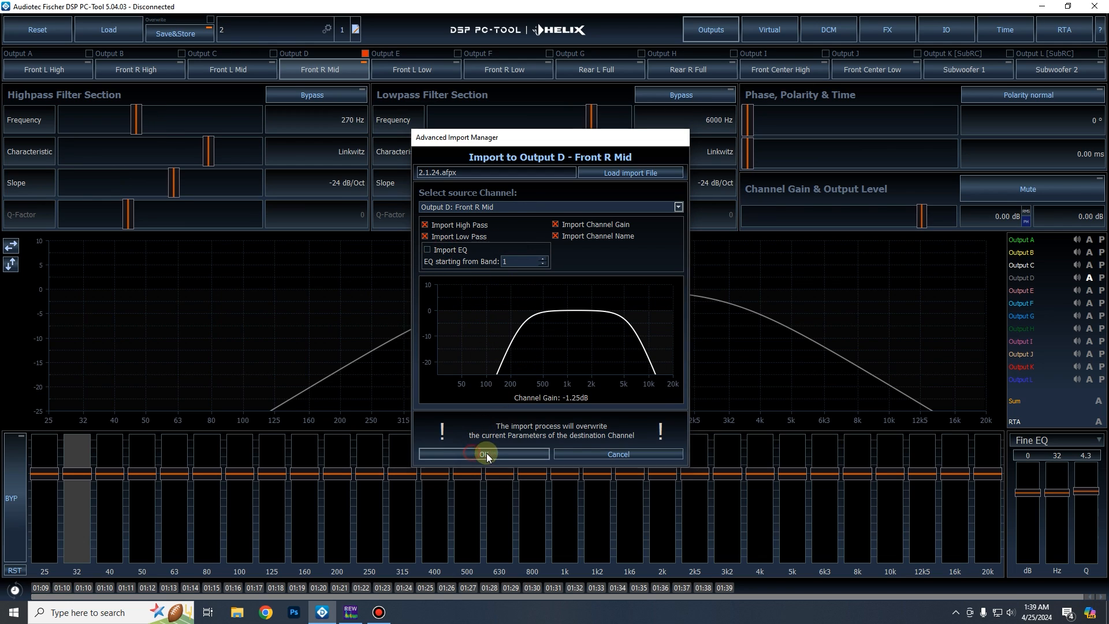
Compare the crossover filters and gains of the front high, mid and low output channels.
{"action": "left_click", "coordinate": [247, 64]}
{"action": "left_click", "coordinate": [355, 61]}
{"action": "left_click", "coordinate": [430, 63]}
{"action": "left_click", "coordinate": [331, 68]}
{"action": "left_click", "coordinate": [253, 69]}
{"action": "left_click", "coordinate": [78, 71]}
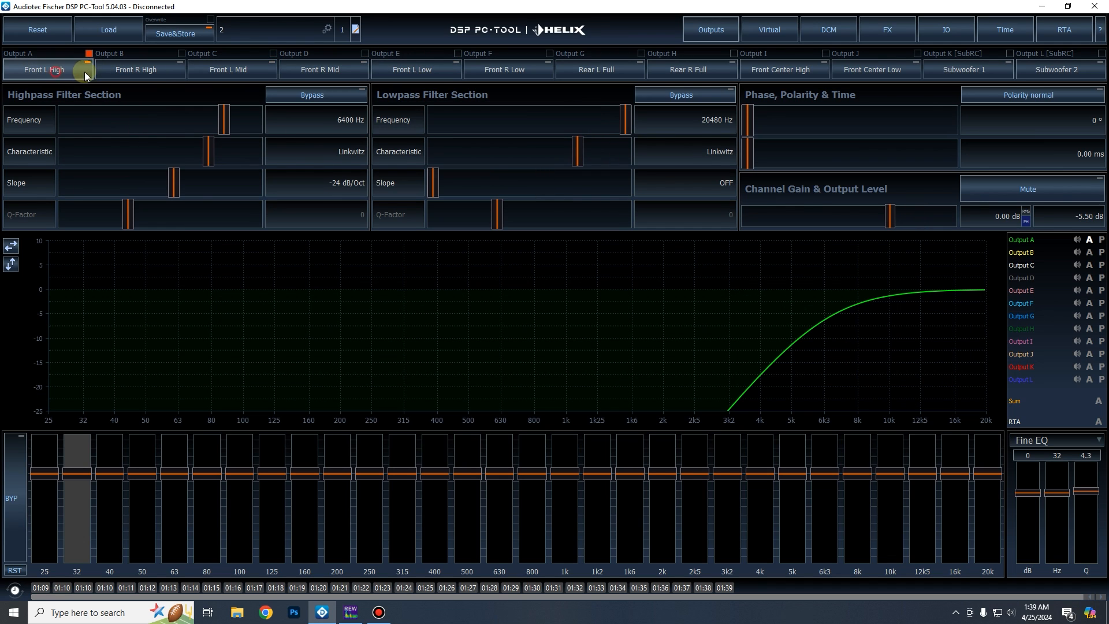
{"action": "left_click", "coordinate": [208, 72]}
Import the filters, gain and name of Output E: Rear L Mid from 2.1.24.afpx into Output E, Front L Low, excluding the EQ.
{"action": "left_click", "coordinate": [419, 61]}
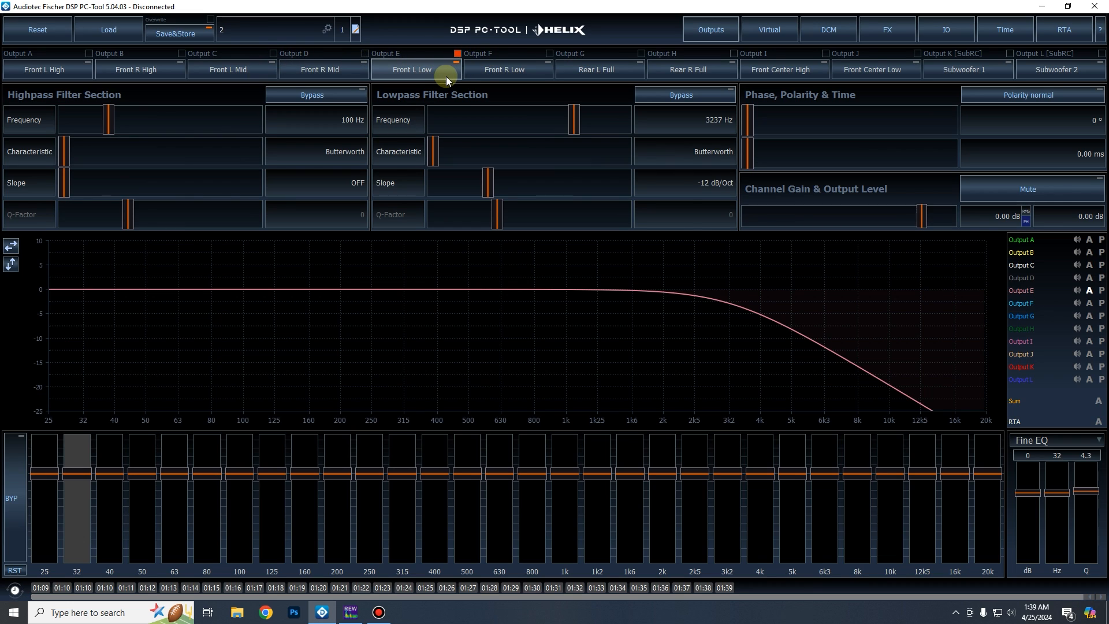
{"action": "key", "text": "ctrl+i"}
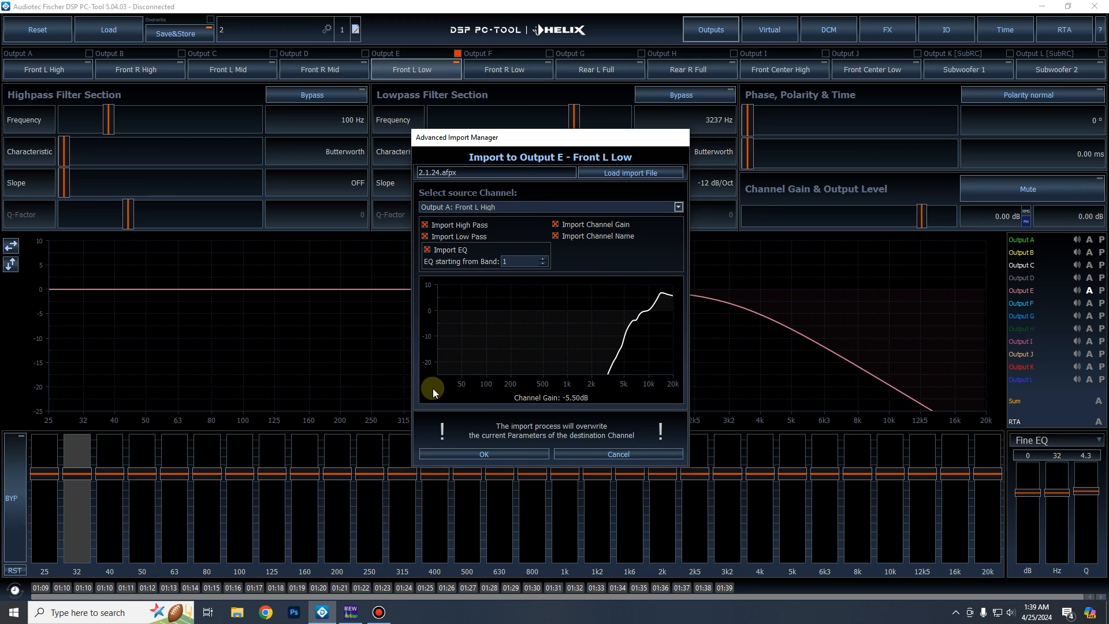
{"action": "left_click", "coordinate": [445, 251]}
{"action": "left_click", "coordinate": [491, 207]}
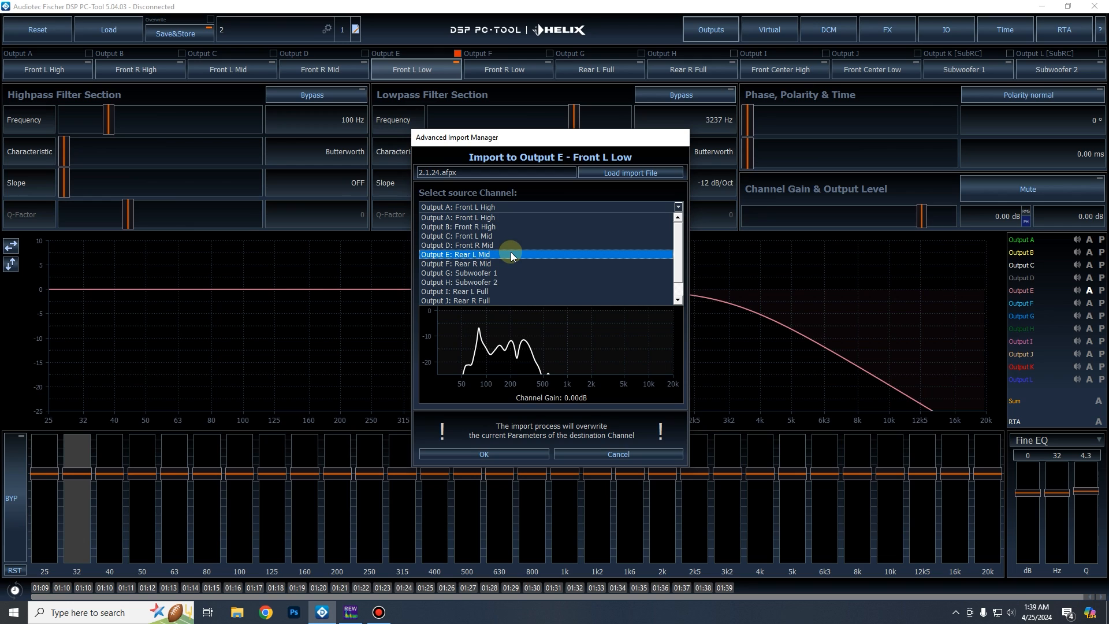
{"action": "left_click", "coordinate": [510, 257]}
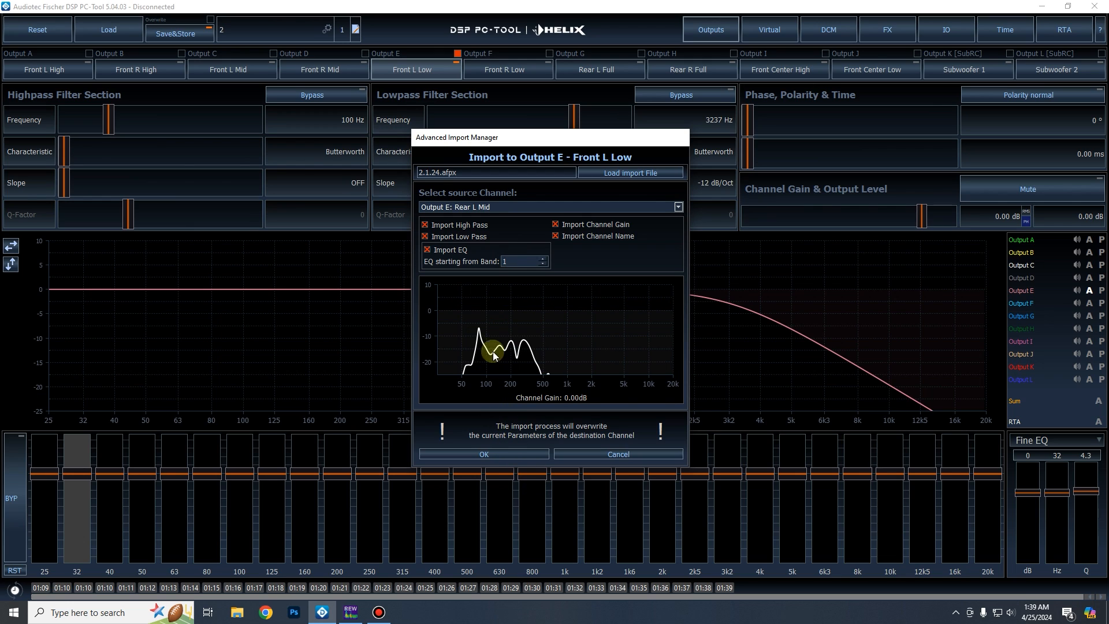
{"action": "left_click", "coordinate": [427, 250]}
{"action": "left_click", "coordinate": [502, 455]}
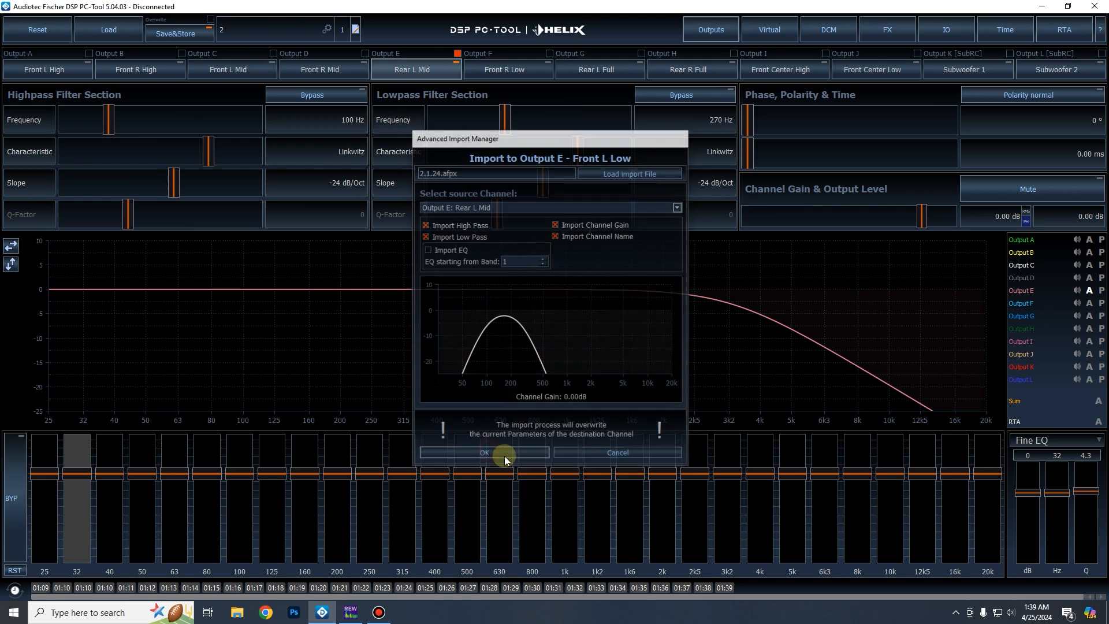
Import the filters, gain and name of Output F: Rear R Mid from 2.1.24.afpx into Output F, Front R Low, excluding the EQ.
{"action": "left_click", "coordinate": [507, 69]}
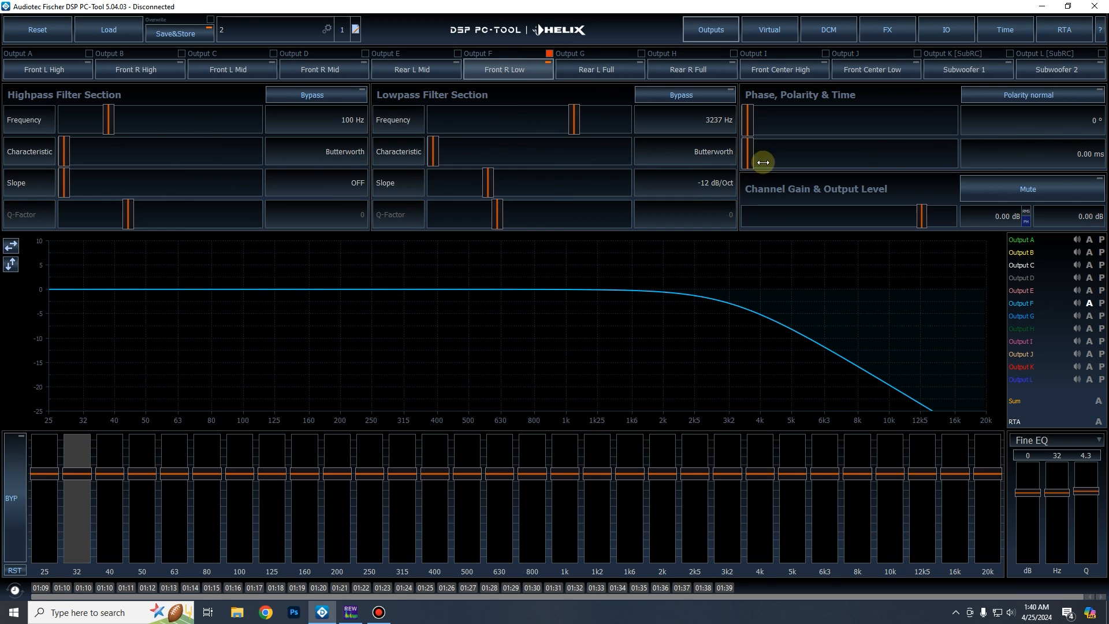
{"action": "key", "text": "ctrl+i"}
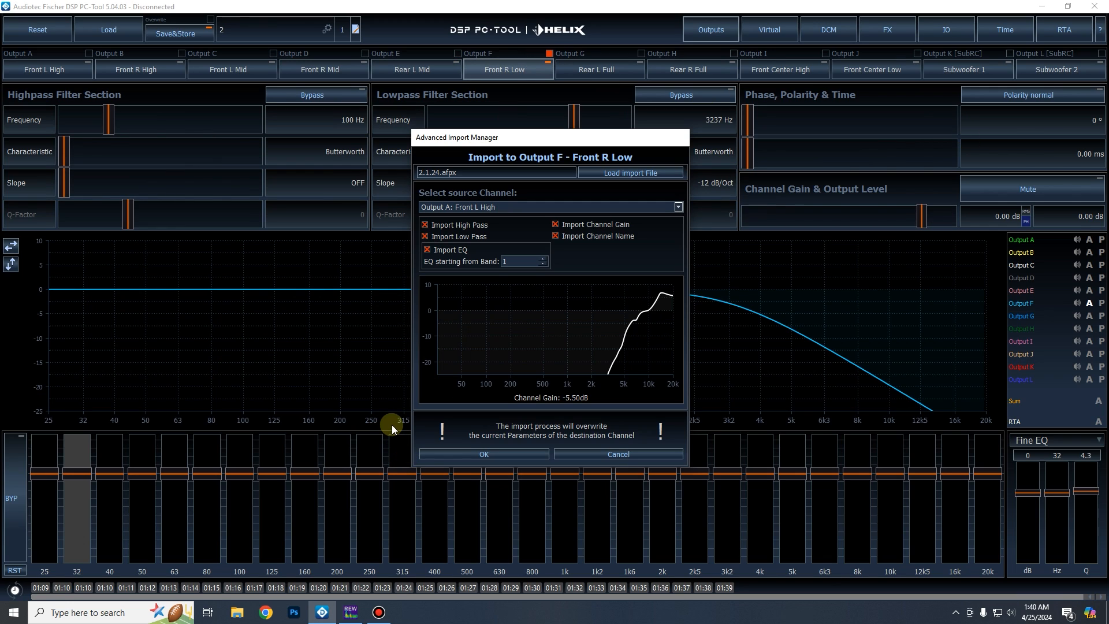
{"action": "left_click", "coordinate": [426, 249]}
{"action": "left_click", "coordinate": [549, 206]}
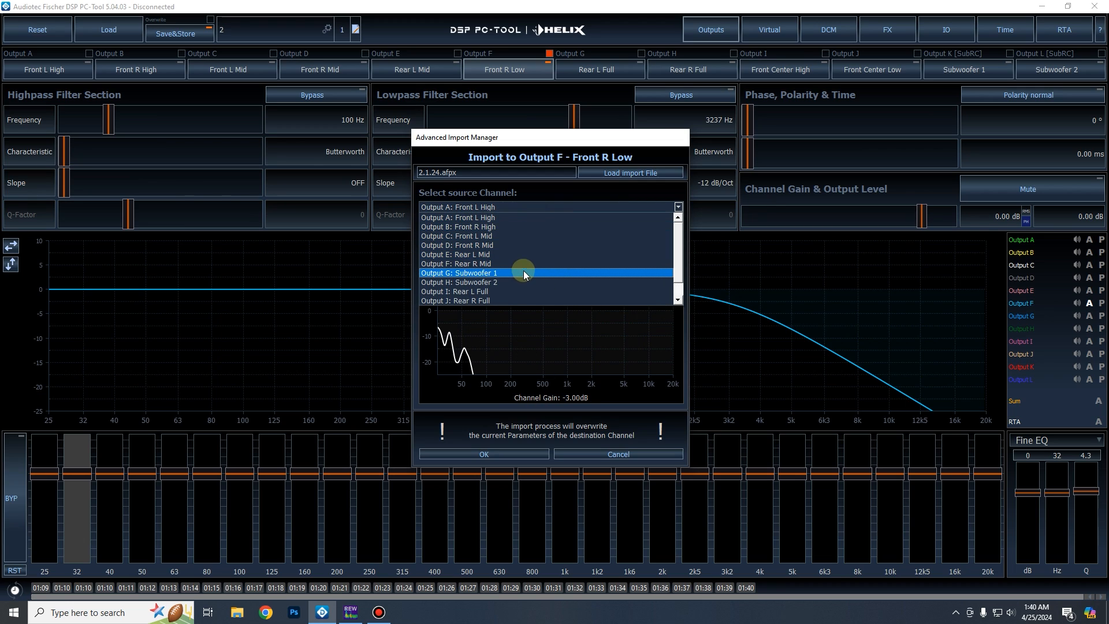
{"action": "left_click", "coordinate": [525, 265]}
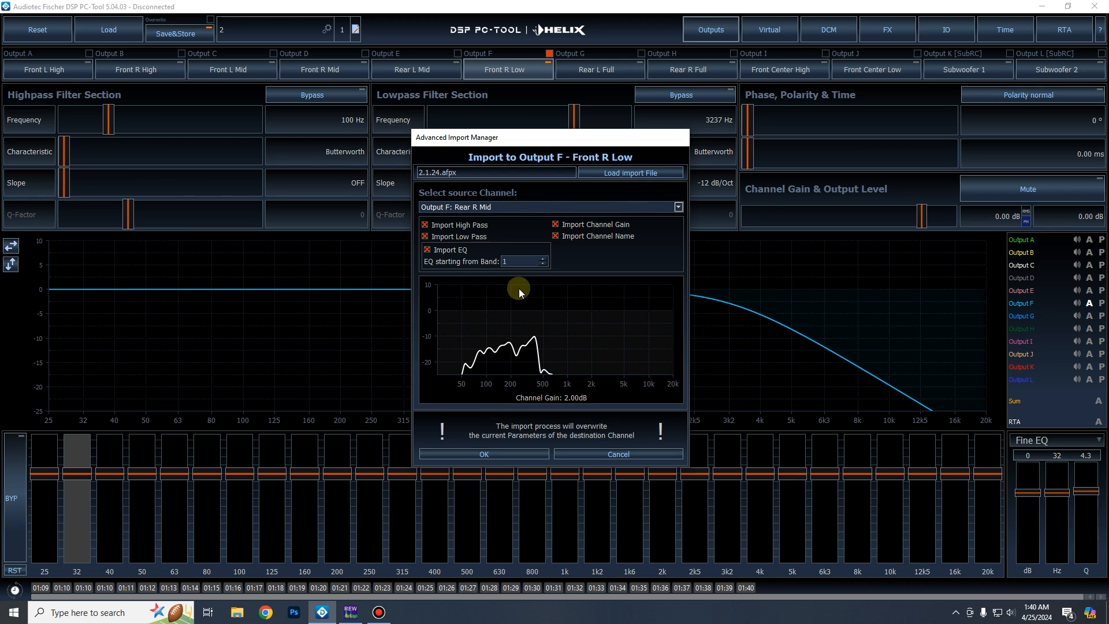
{"action": "left_click", "coordinate": [421, 249]}
{"action": "left_click", "coordinate": [471, 453]}
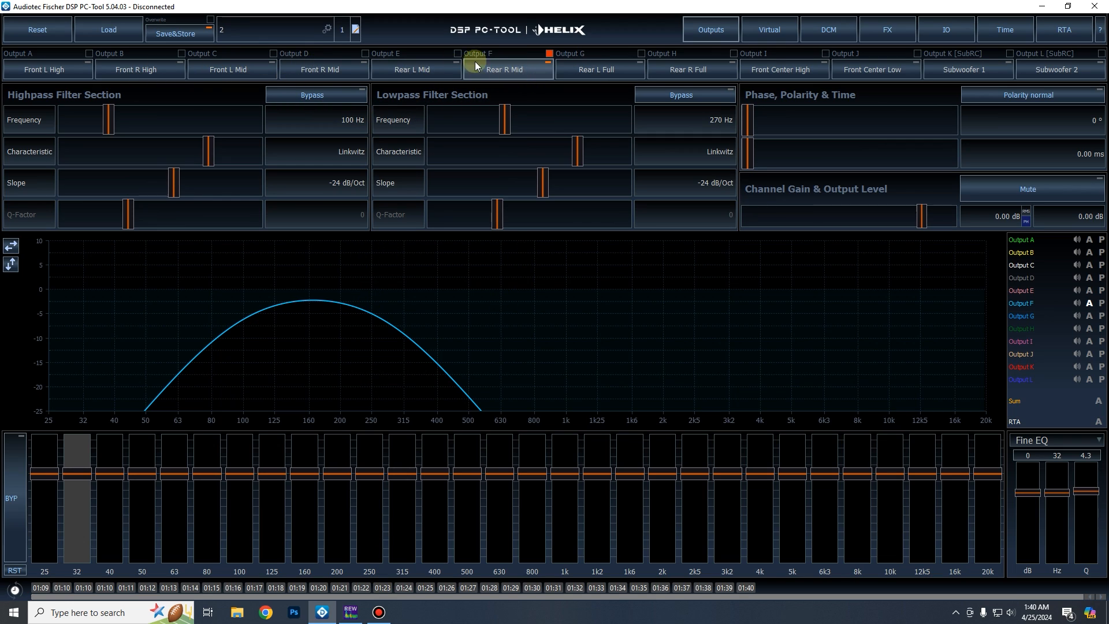
{"action": "left_click", "coordinate": [521, 64]}
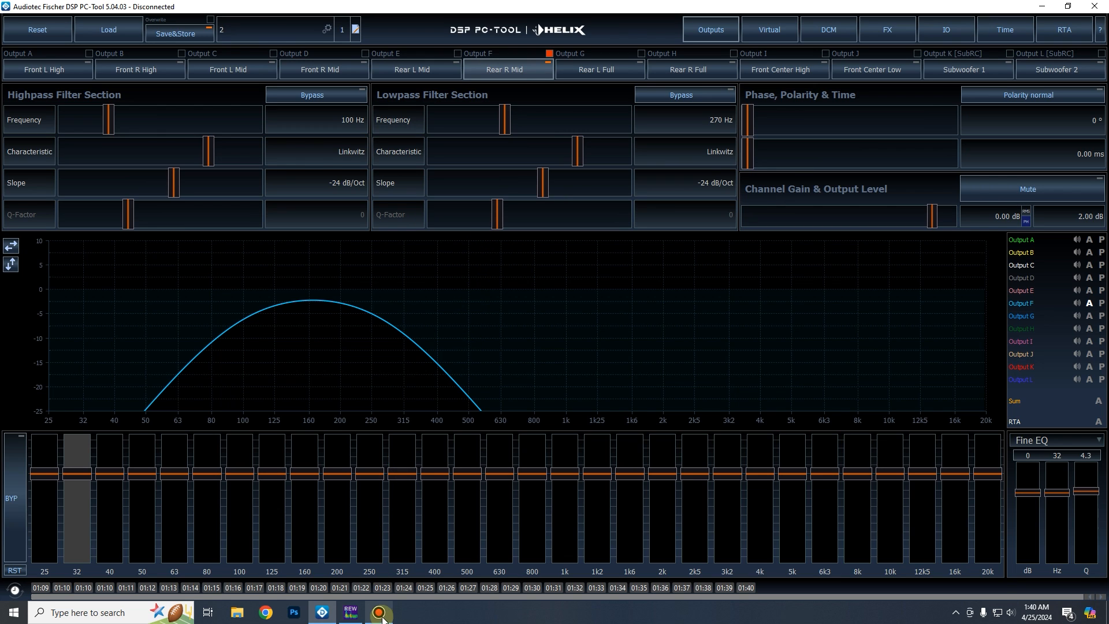
Switch to REW and examine the measurement list and the EQ target settings and filter tasks of measurement 24 ALL.
{"action": "left_click", "coordinate": [350, 612]}
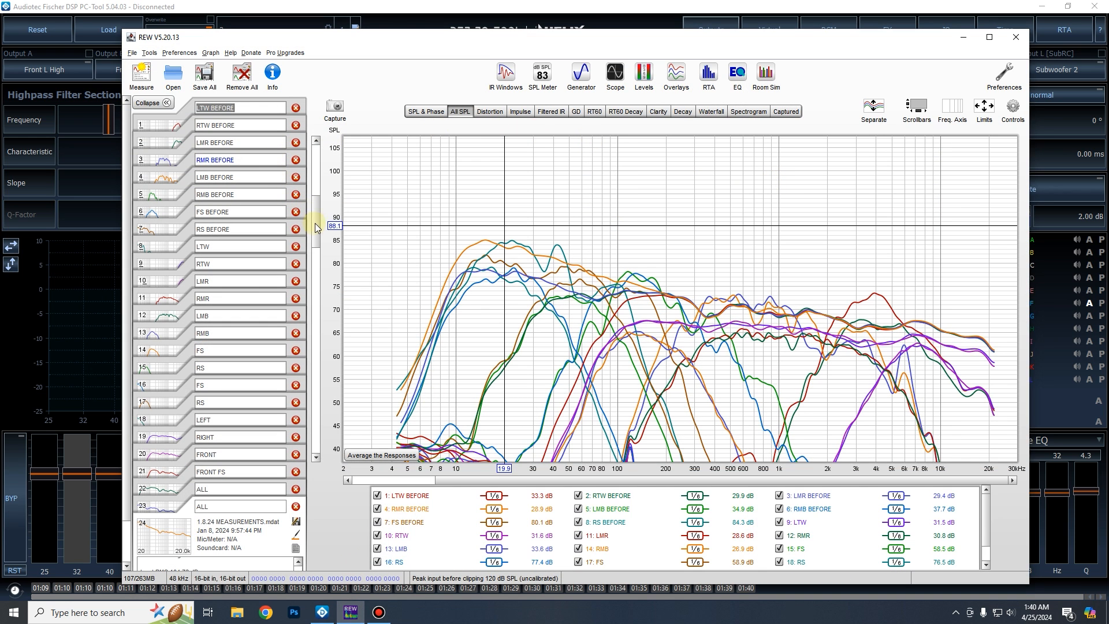
{"action": "mouse_move", "coordinate": [316, 202]}
{"action": "left_mouse_down"}
{"action": "mouse_move", "coordinate": [315, 189]}
{"action": "mouse_move", "coordinate": [318, 211]}
{"action": "left_mouse_up"}
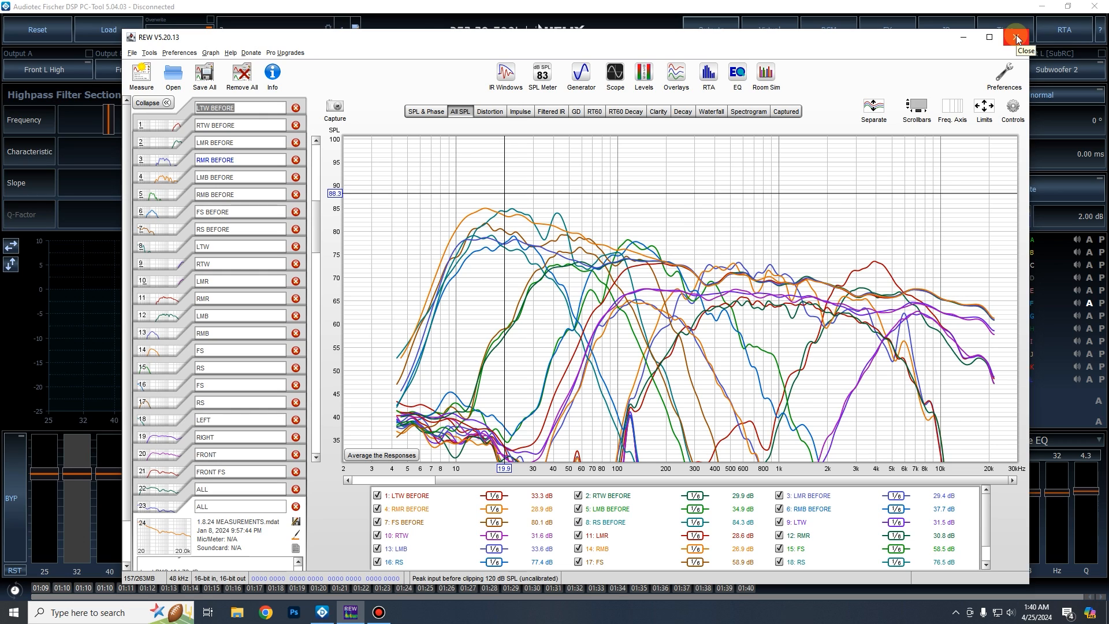
{"action": "left_click", "coordinate": [737, 72]}
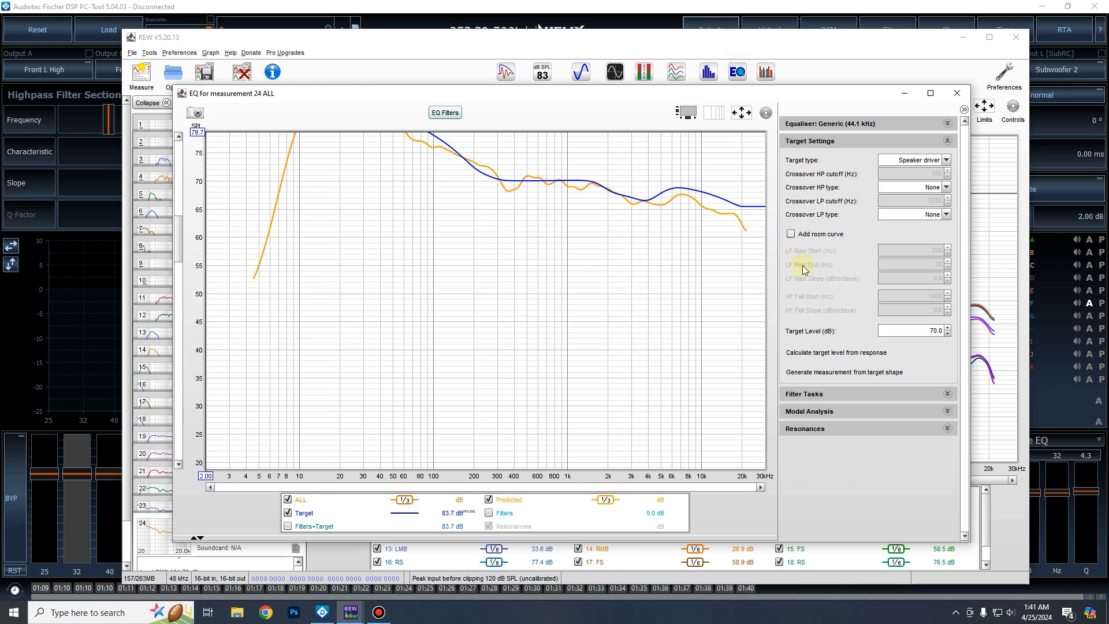
{"action": "left_click", "coordinate": [854, 394]}
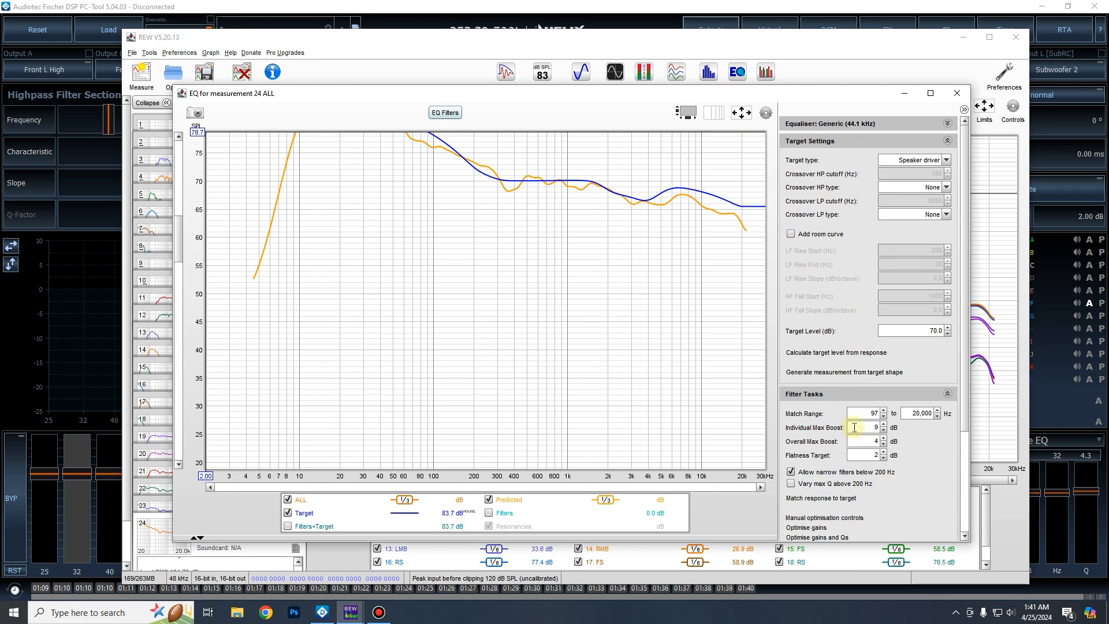
{"action": "left_click", "coordinate": [865, 390]}
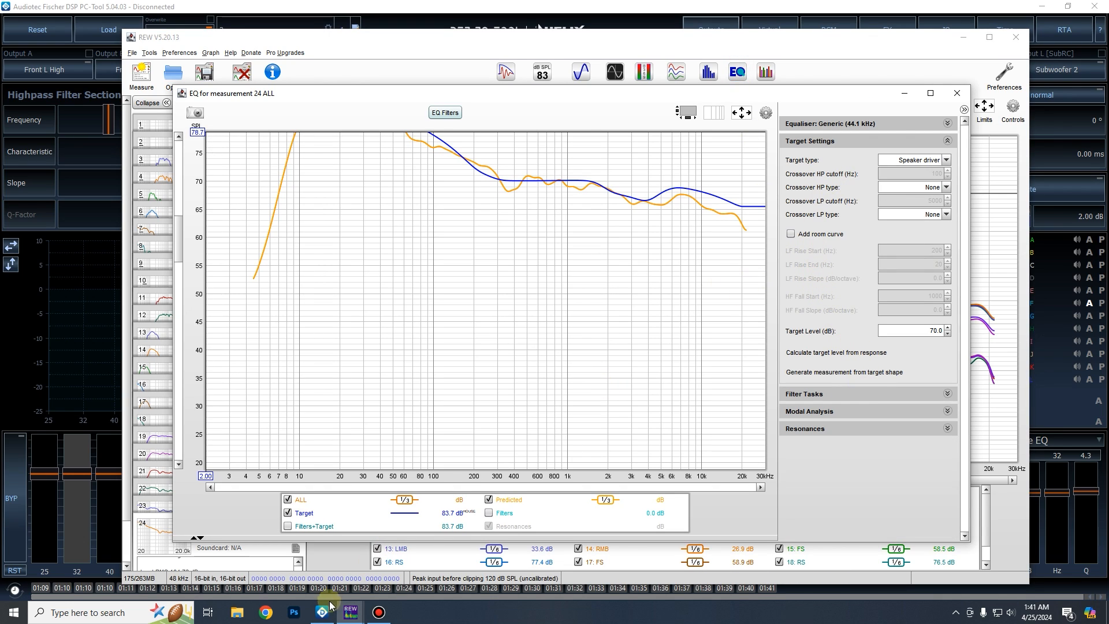
{"action": "mouse_move", "coordinate": [385, 618]}
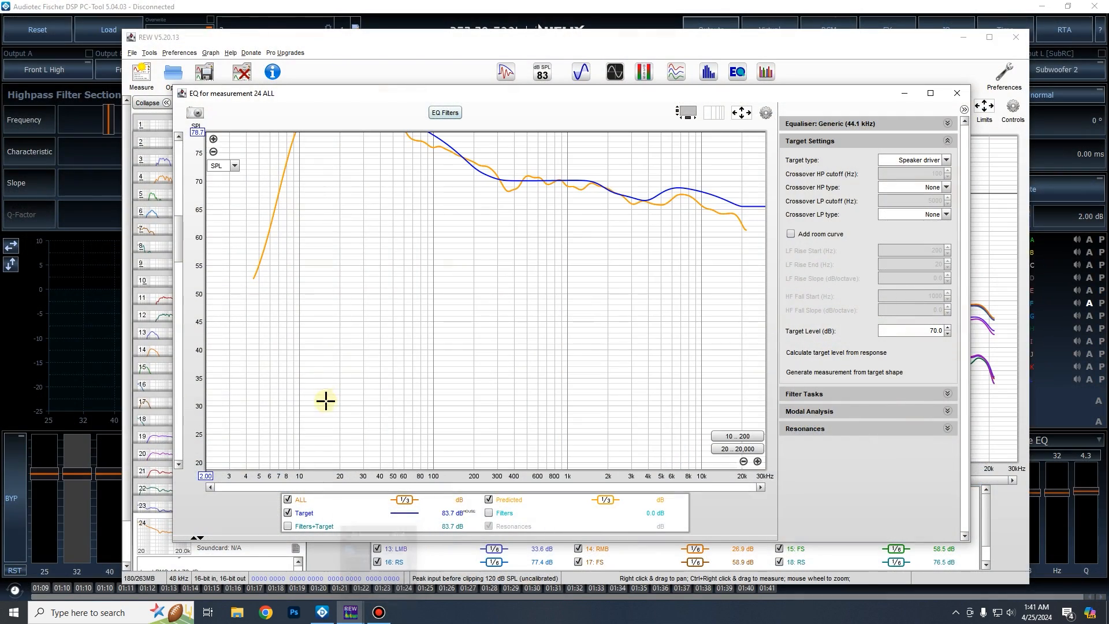
{"action": "left_click", "coordinate": [957, 93]}
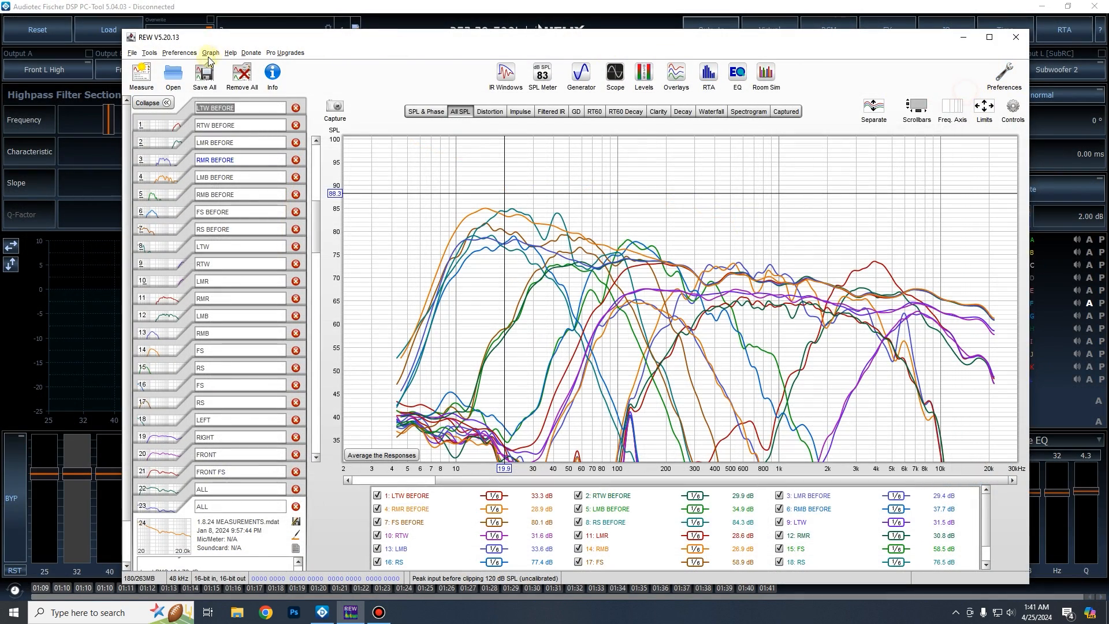
Save all measurements without notes to the Downloads folder as 1.8.24 MEASUREMENTS v2.mdat.
{"action": "left_click", "coordinate": [205, 74]}
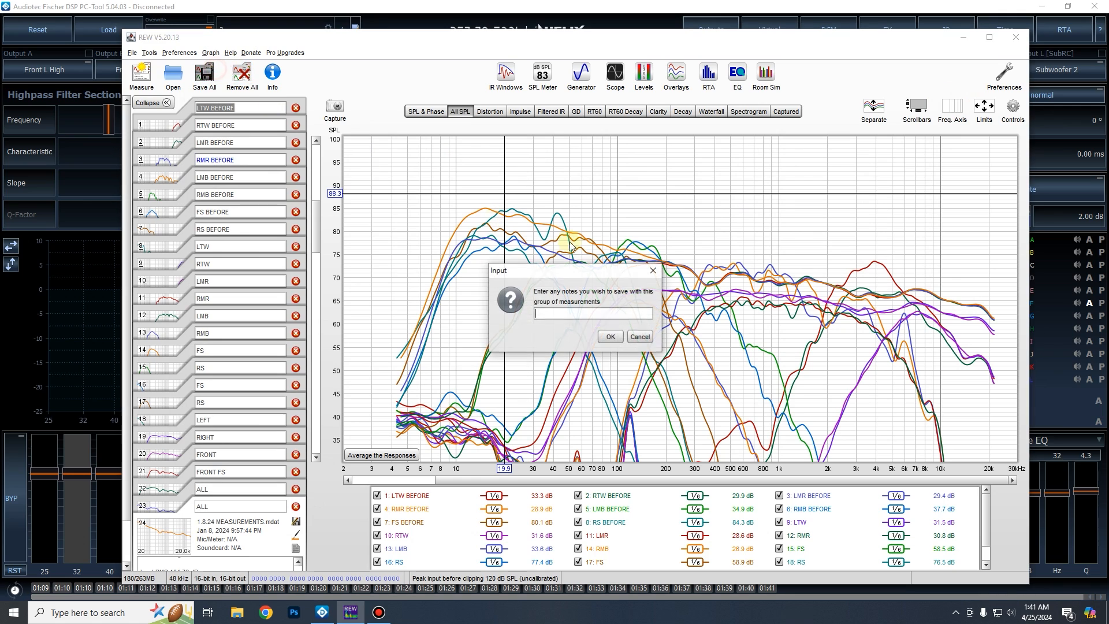
{"action": "left_click", "coordinate": [610, 328]}
{"action": "left_click", "coordinate": [516, 399]}
{"action": "left_click", "coordinate": [465, 398]}
{"action": "type", "text": "v2.mdat"}
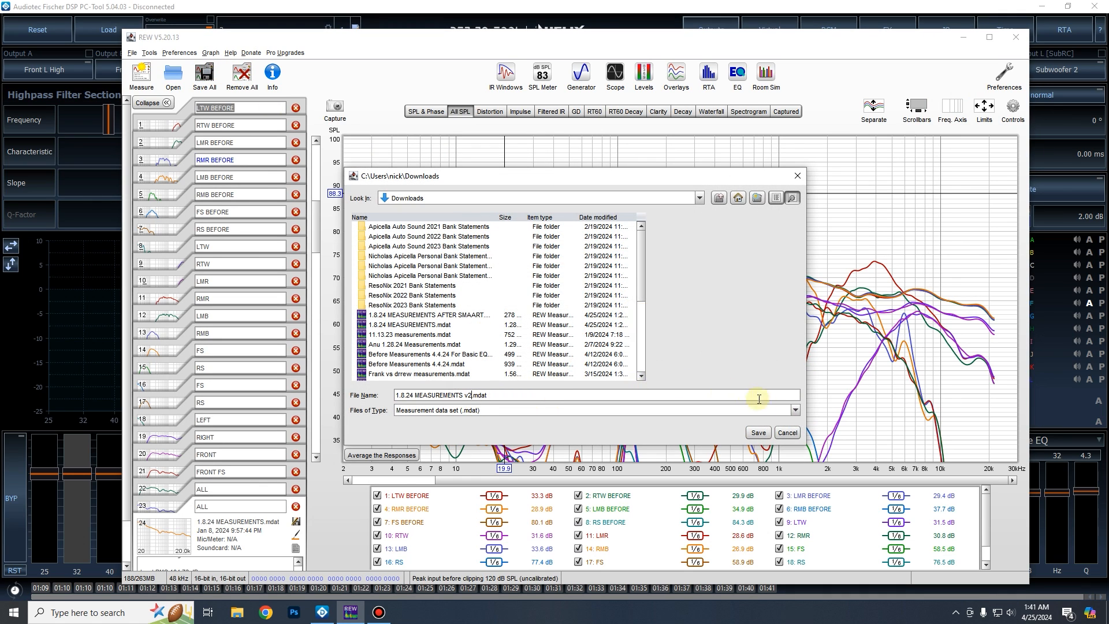
{"action": "left_click", "coordinate": [757, 433]}
Open the EQ window for measurement 6 RMB BEFORE and collapse the waterfall graph to enlarge the response graph.
{"action": "left_click", "coordinate": [377, 616]}
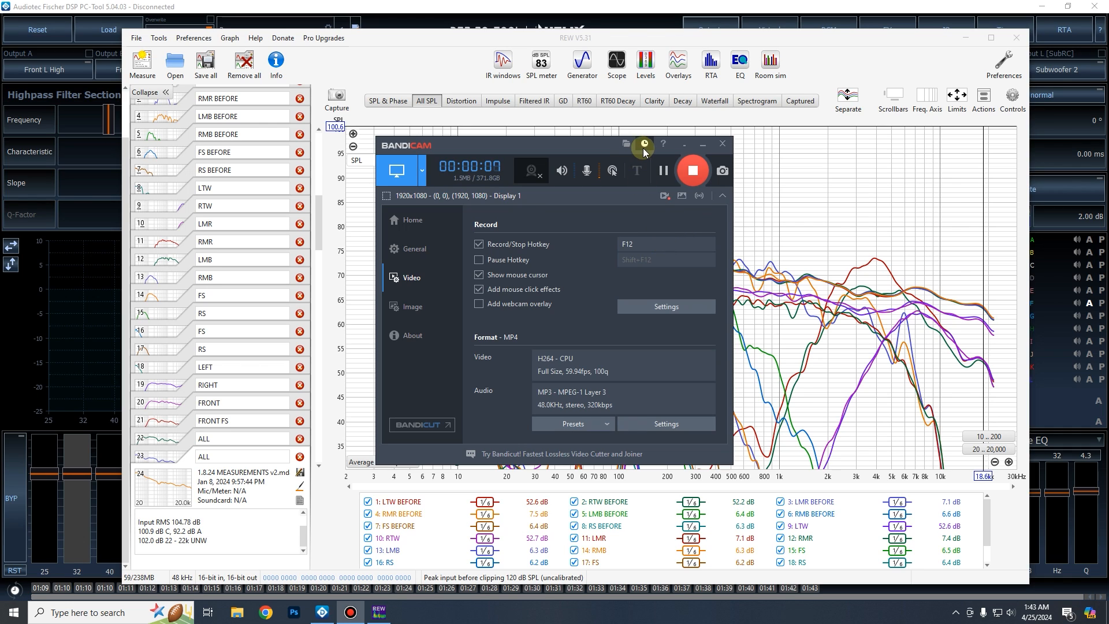
{"action": "left_click", "coordinate": [407, 49]}
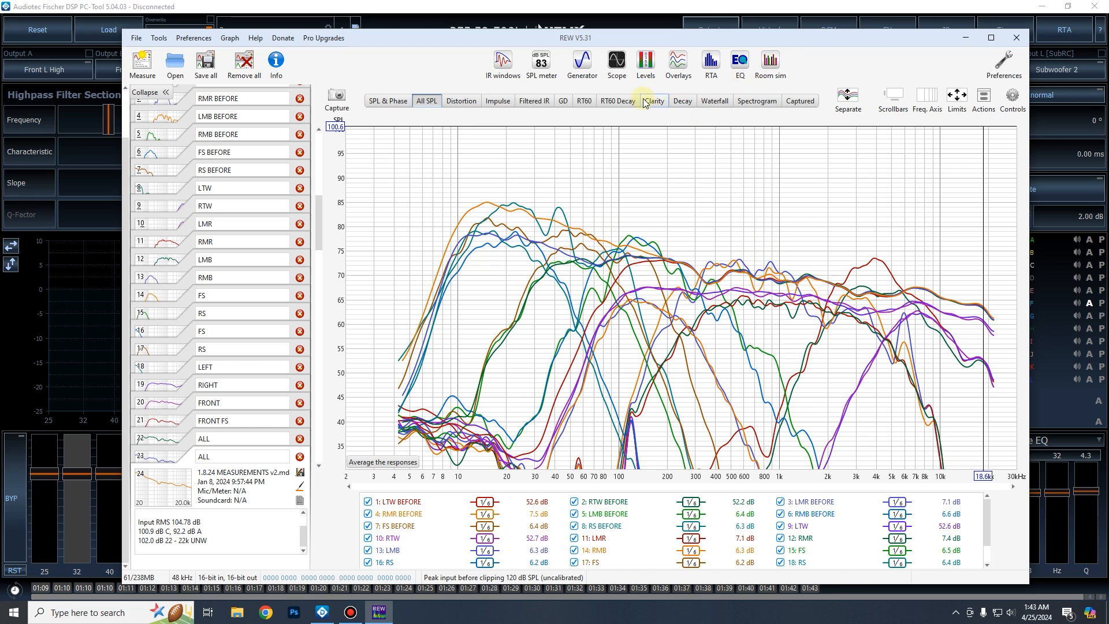
{"action": "scroll", "coordinate": [255, 260], "scroll_direction": "up", "scroll_amount": 3}
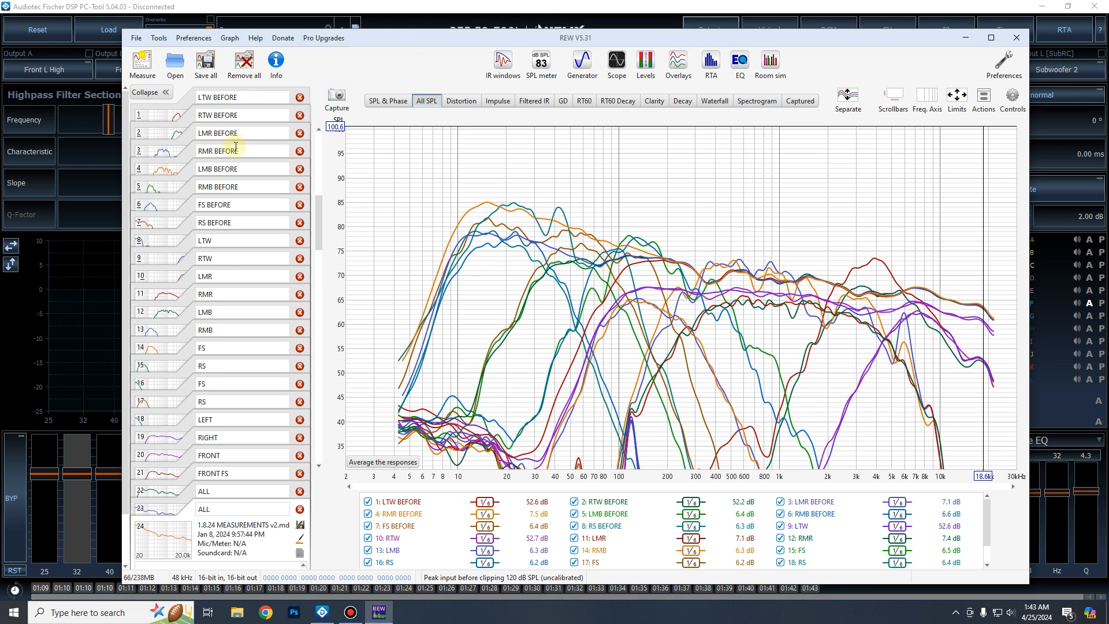
{"action": "left_click", "coordinate": [176, 199]}
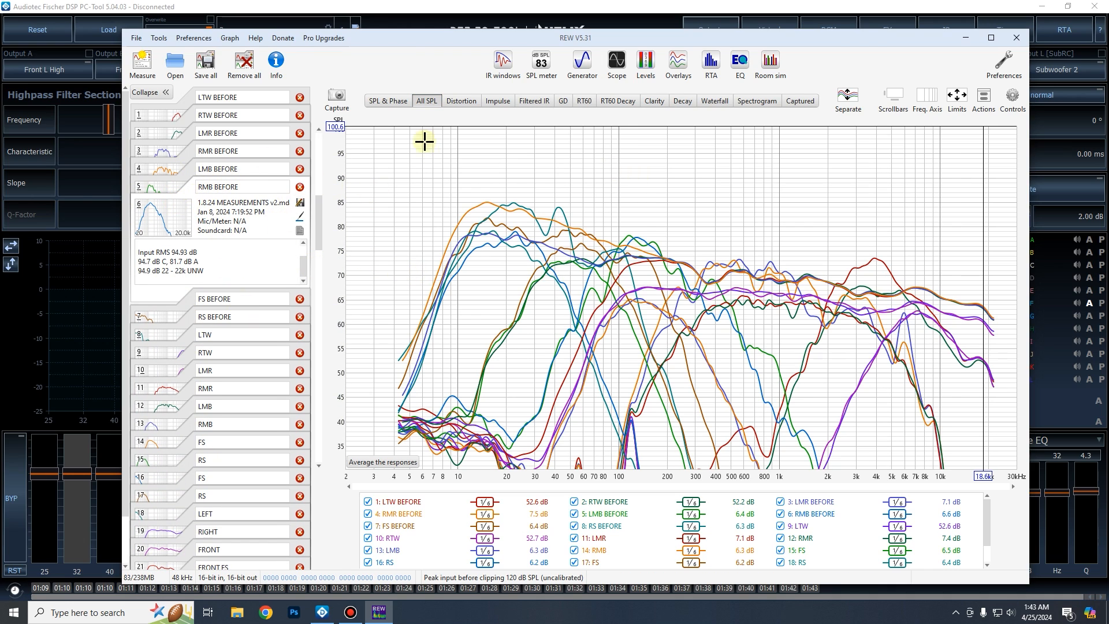
{"action": "left_click", "coordinate": [741, 62]}
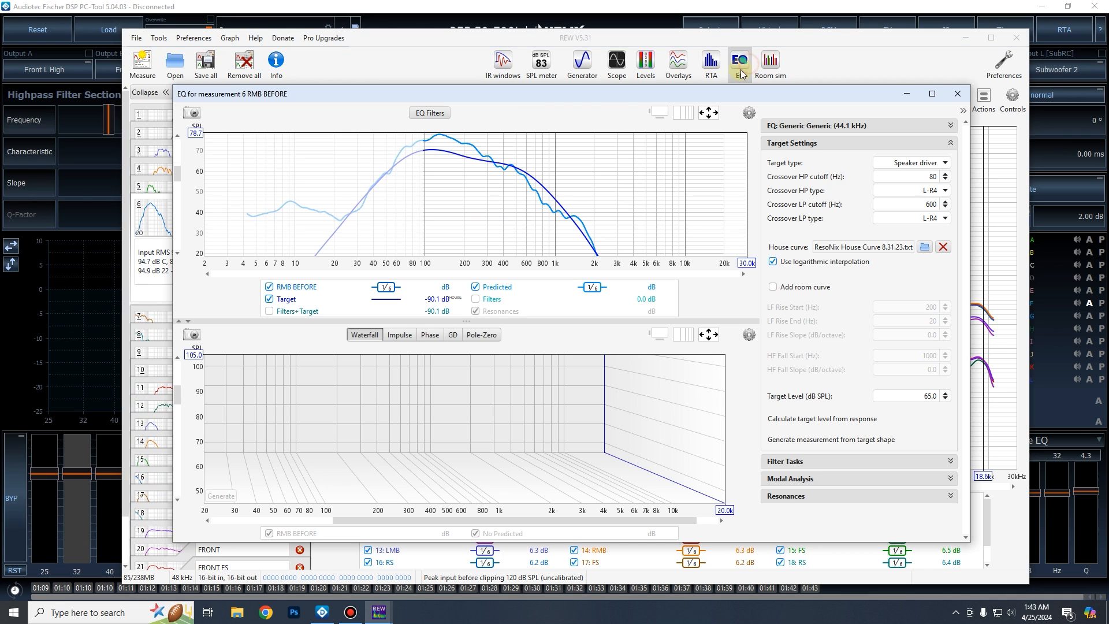
{"action": "left_click", "coordinate": [188, 323]}
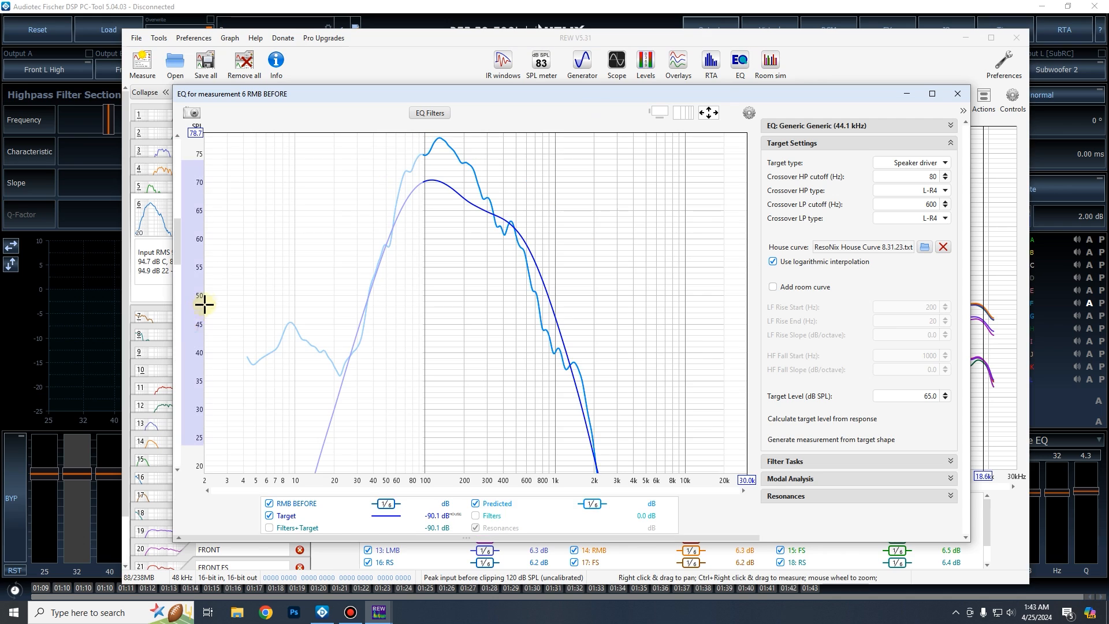
Check the Rear R Mid crossover in the DSP tool and enter its 100 Hz high-pass and 270 Hz low-pass cutoffs in REW's target settings.
{"action": "left_click", "coordinate": [179, 6]}
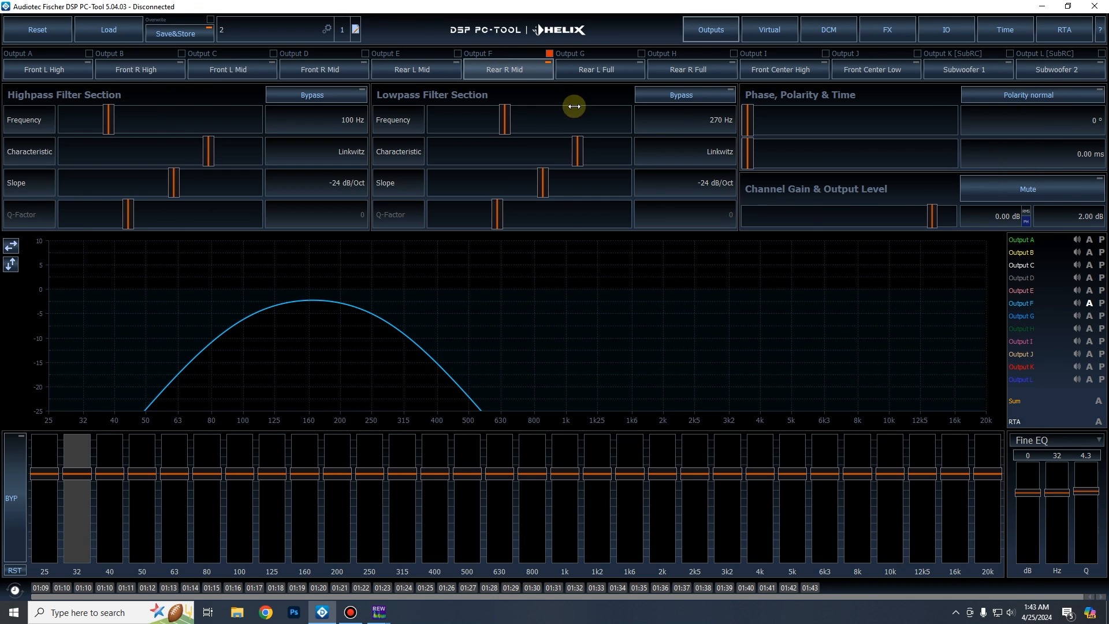
{"action": "mouse_move", "coordinate": [378, 611]}
{"action": "left_click", "coordinate": [464, 553]}
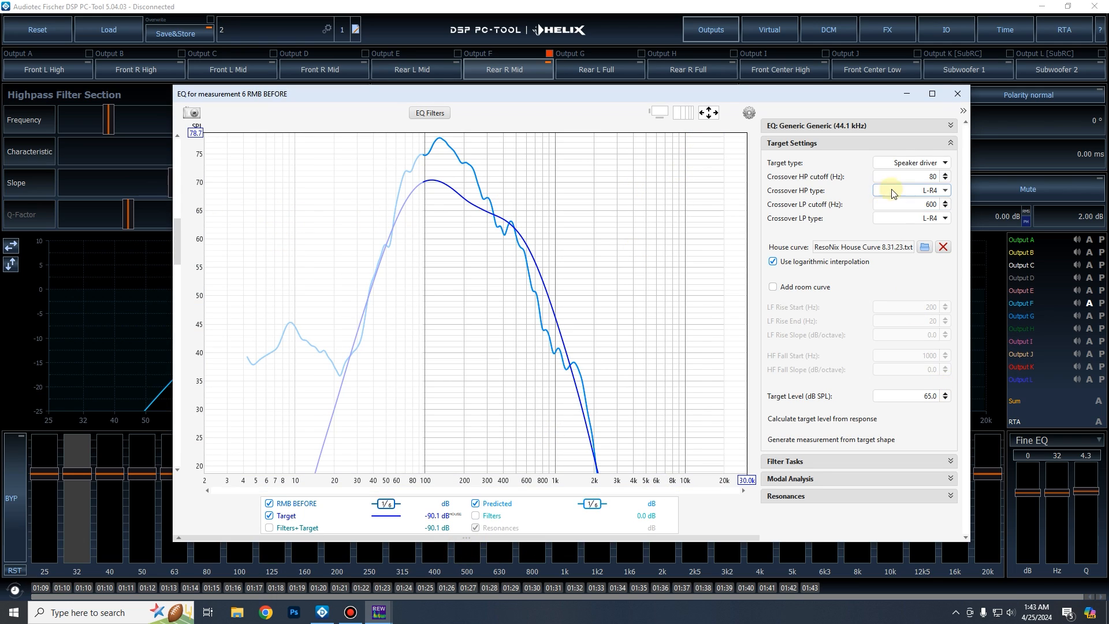
{"action": "double_click", "coordinate": [921, 173]}
{"action": "type", "text": "100"}
{"action": "key", "text": "Tab"}
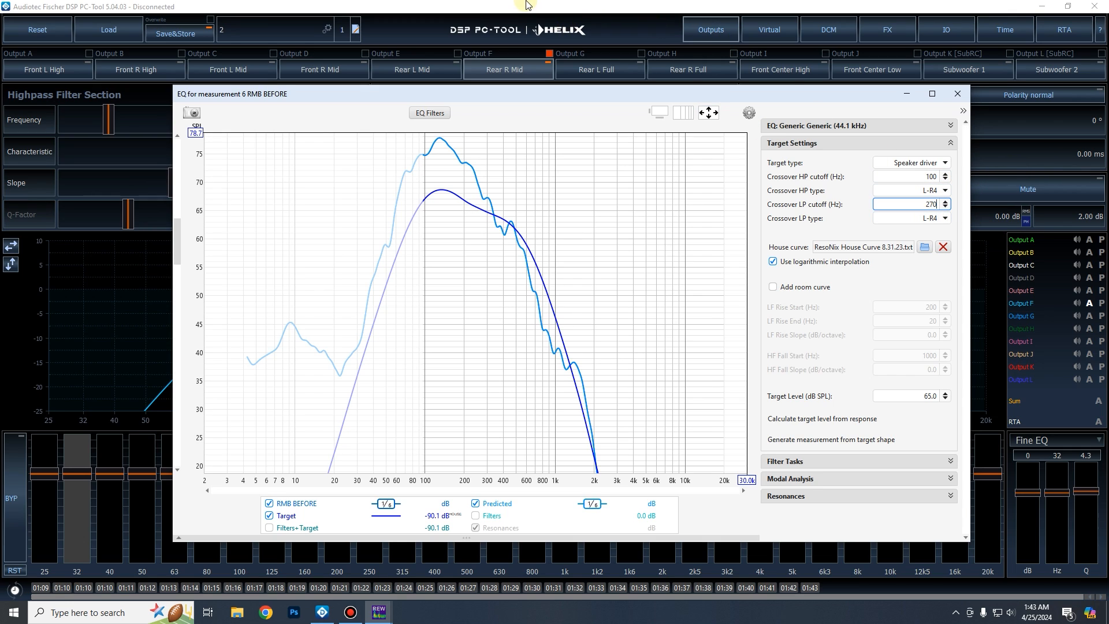
Try the Bessel low-pass characteristic on Output F, Rear R Mid, in the DSP tool and restore Linkwitz before returning to REW.
{"action": "left_click", "coordinate": [480, 7]}
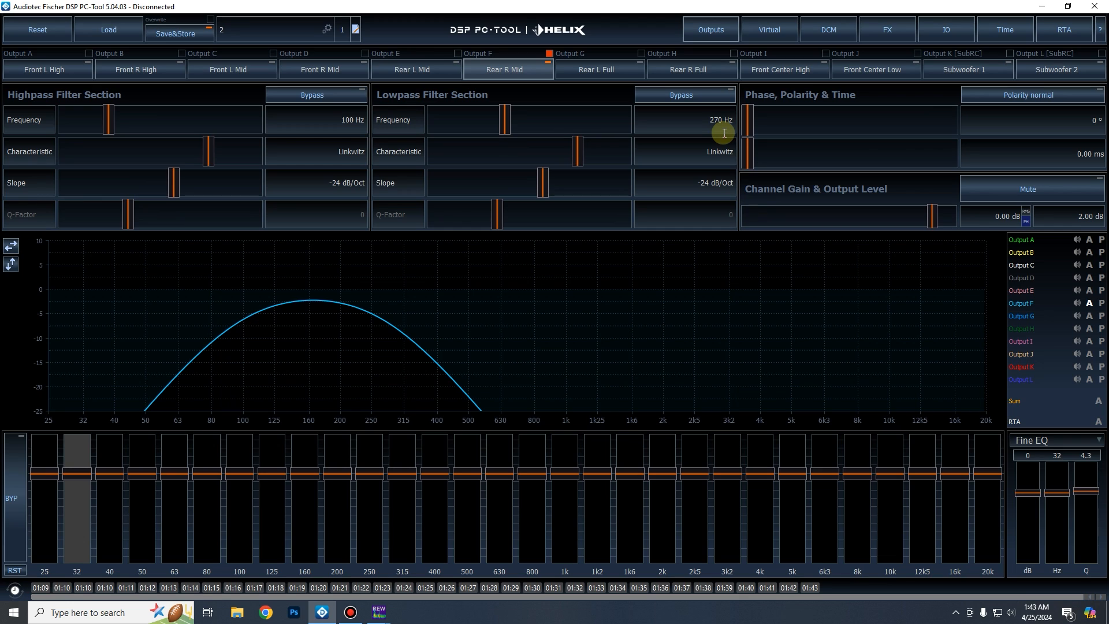
{"action": "left_click_drag", "start_coordinate": [563, 152], "coordinate": [455, 156]}
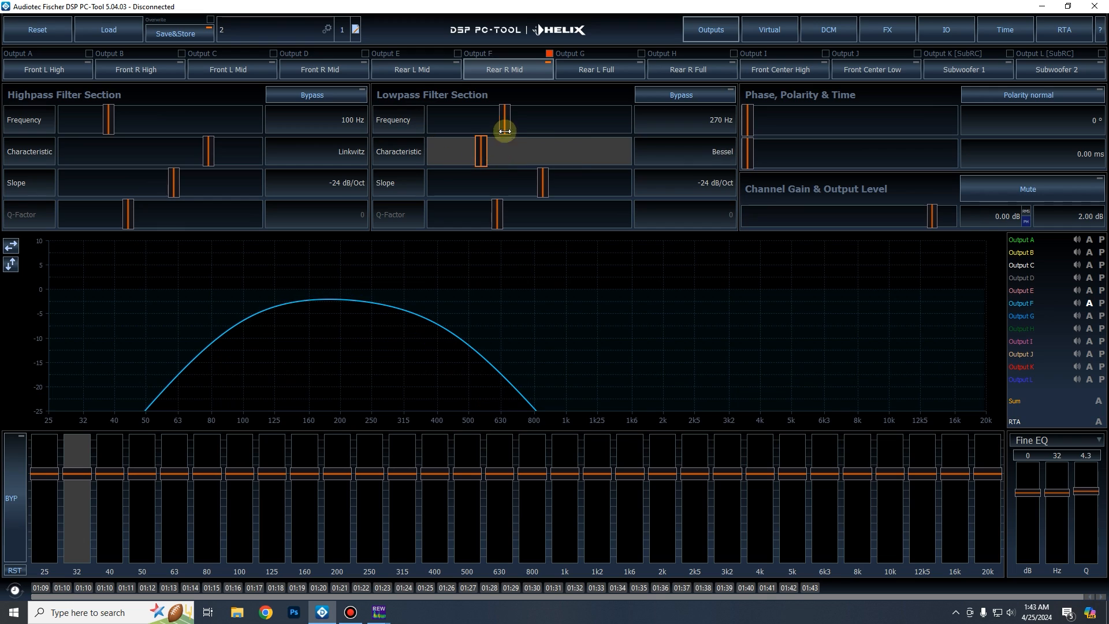
{"action": "mouse_move", "coordinate": [542, 182]}
{"action": "left_mouse_down"}
{"action": "mouse_move", "coordinate": [450, 186]}
{"action": "mouse_move", "coordinate": [541, 182]}
{"action": "left_mouse_up"}
{"action": "left_click_drag", "start_coordinate": [478, 145], "coordinate": [566, 149]}
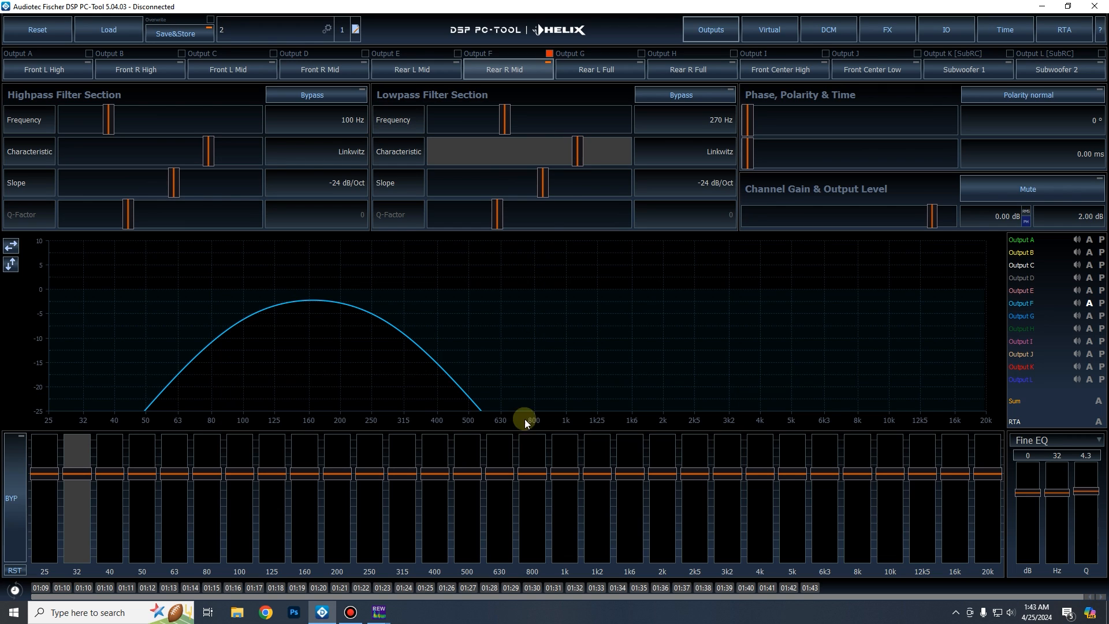
{"action": "mouse_move", "coordinate": [398, 609]}
{"action": "left_click", "coordinate": [460, 578]}
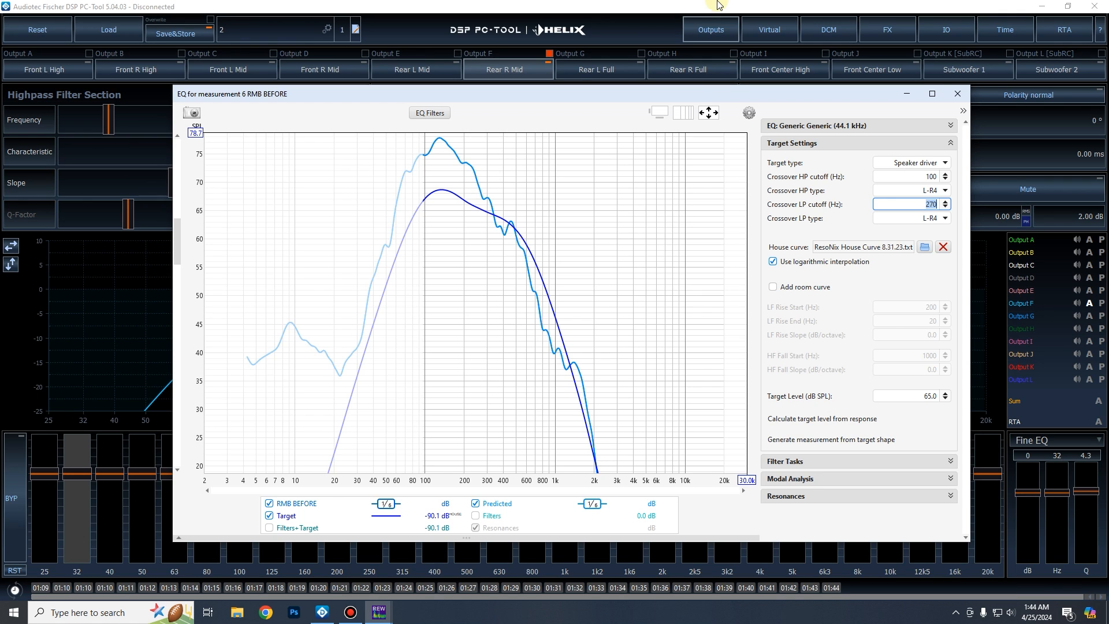
Compare the RMB BEFORE target curve in REW with the Rear R Mid and front output crossover filters in the DSP tool.
{"action": "left_click", "coordinate": [631, 8]}
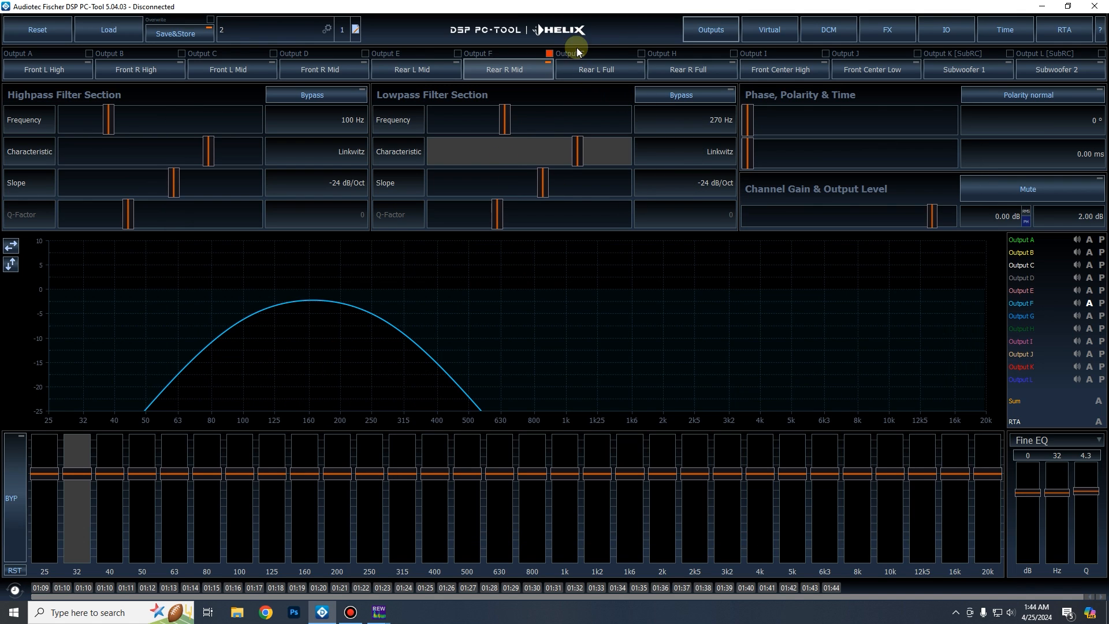
{"action": "left_click", "coordinate": [575, 23]}
{"action": "left_click", "coordinate": [554, 422]}
{"action": "mouse_move", "coordinate": [379, 611]}
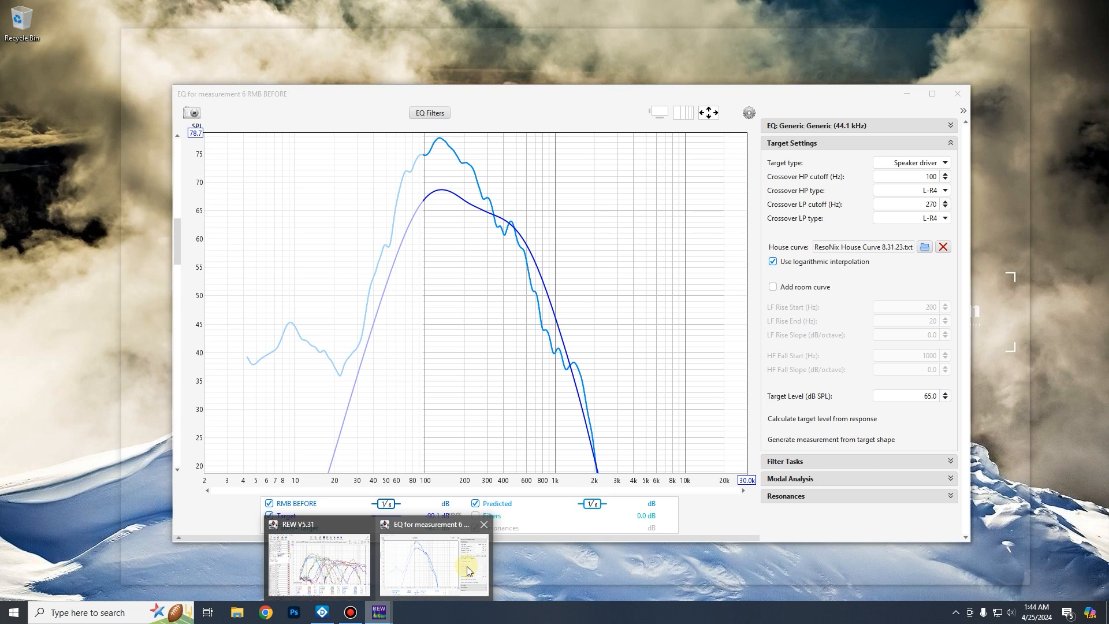
{"action": "left_click", "coordinate": [467, 566]}
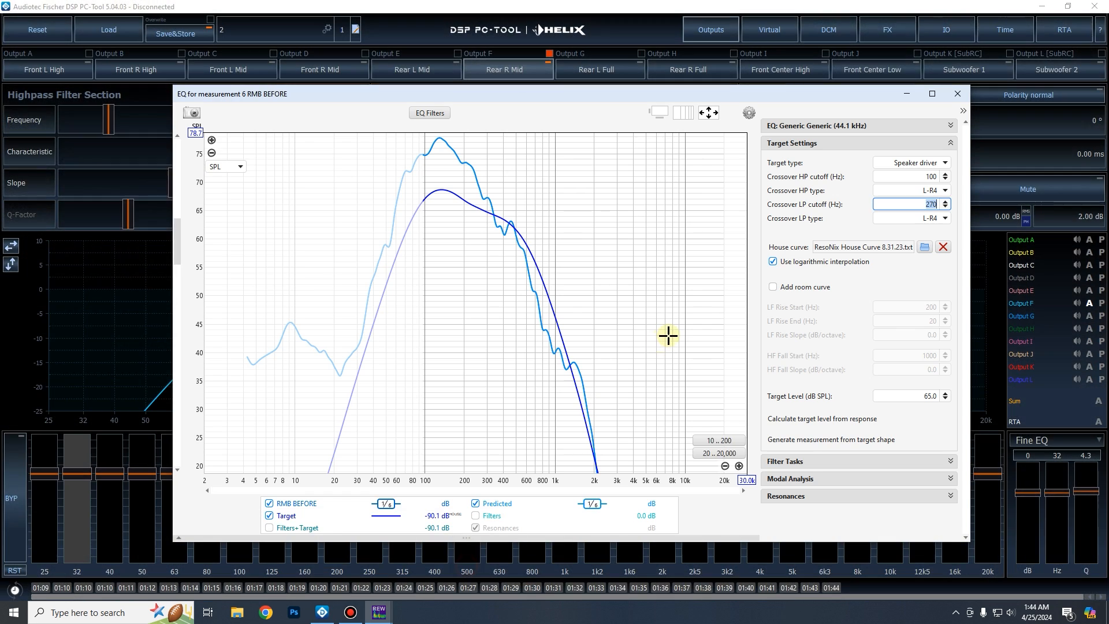
{"action": "left_click", "coordinate": [397, 15]}
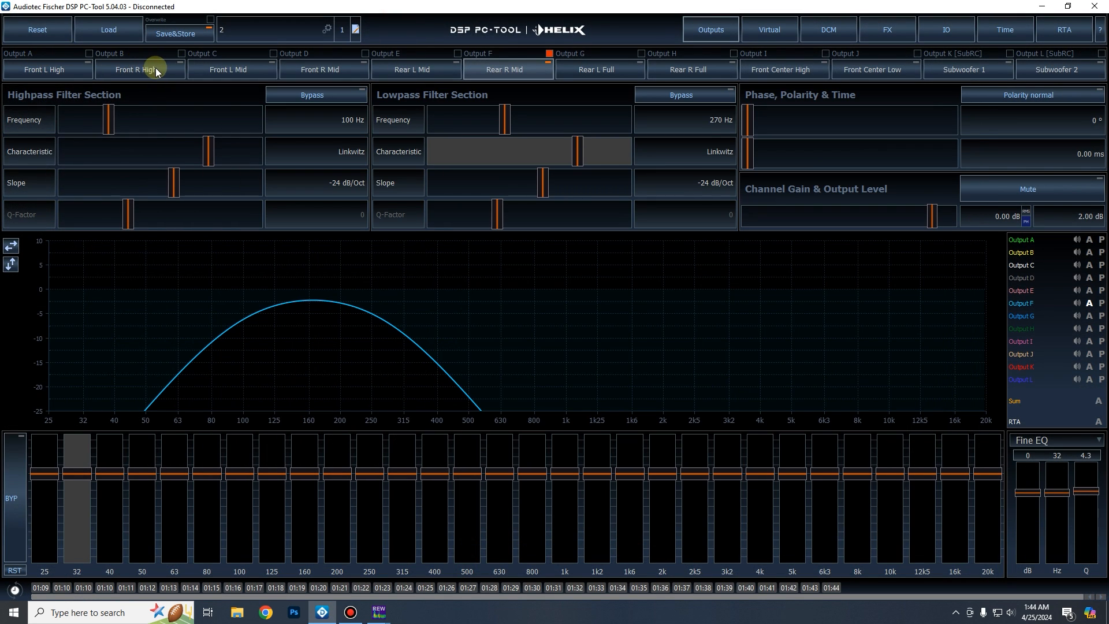
{"action": "left_click", "coordinate": [90, 68]}
{"action": "left_click", "coordinate": [137, 69]}
{"action": "left_click", "coordinate": [261, 72]}
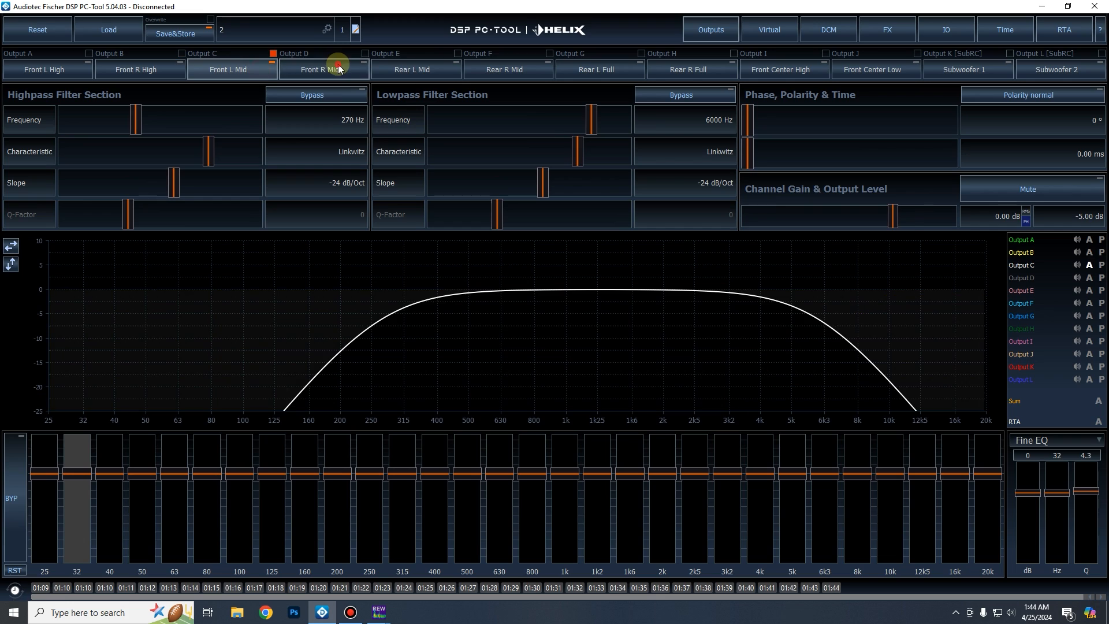
{"action": "left_click", "coordinate": [286, 74]}
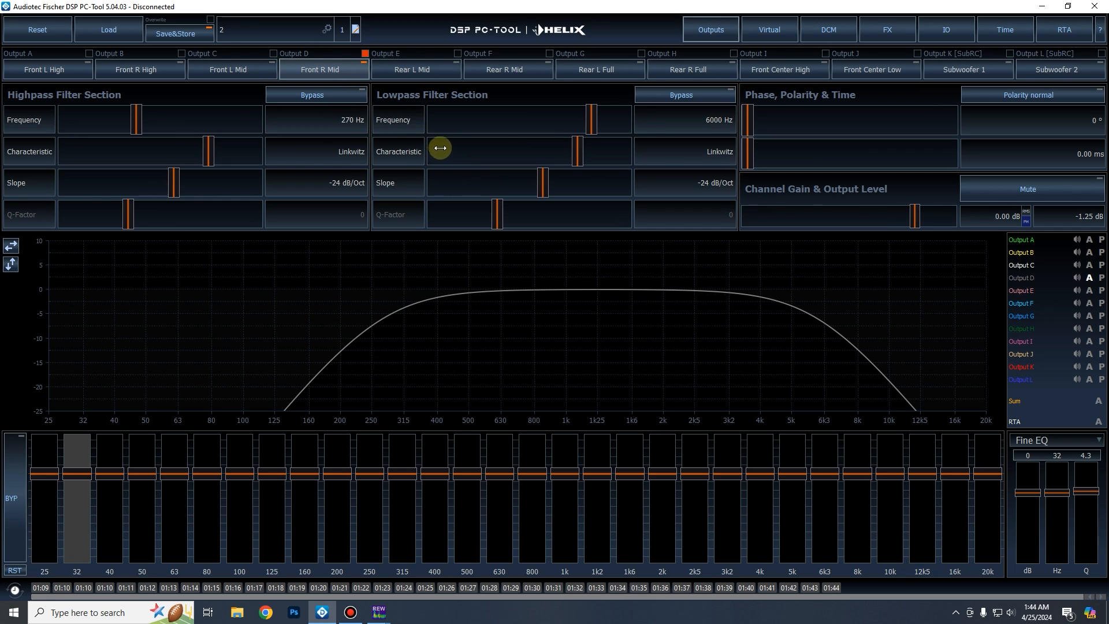
{"action": "mouse_move", "coordinate": [379, 611]}
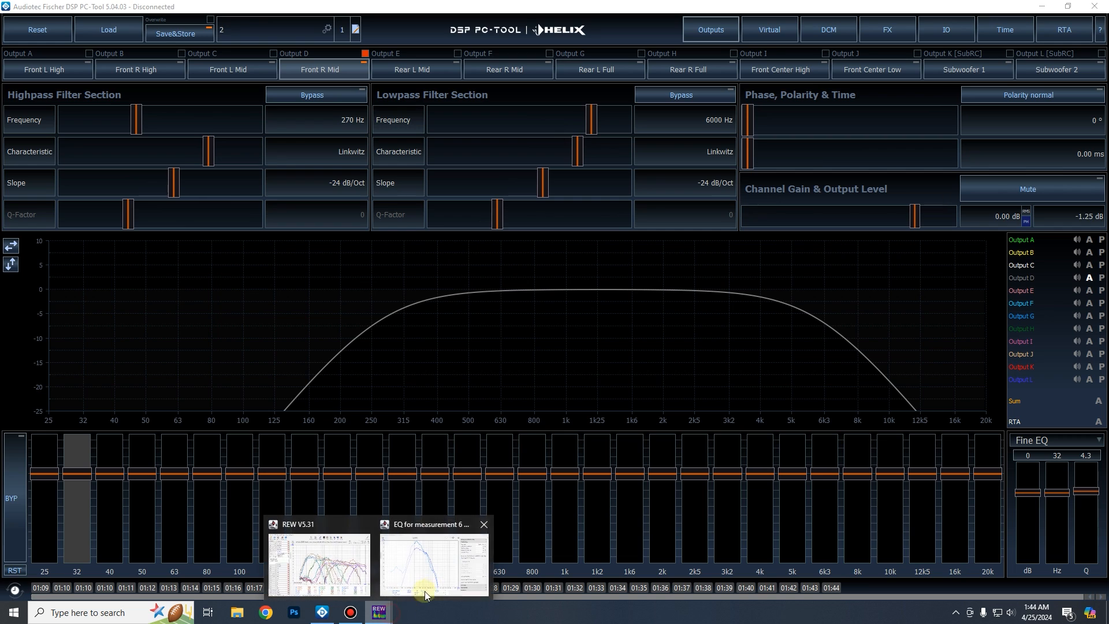
{"action": "left_click", "coordinate": [445, 583]}
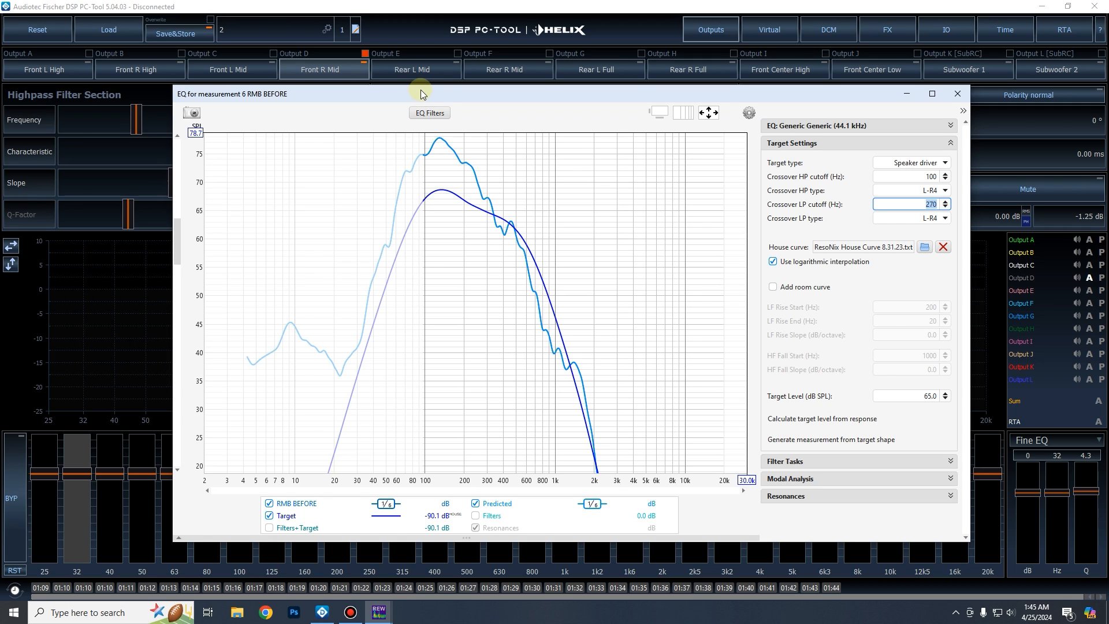
{"action": "left_click", "coordinate": [209, 71]}
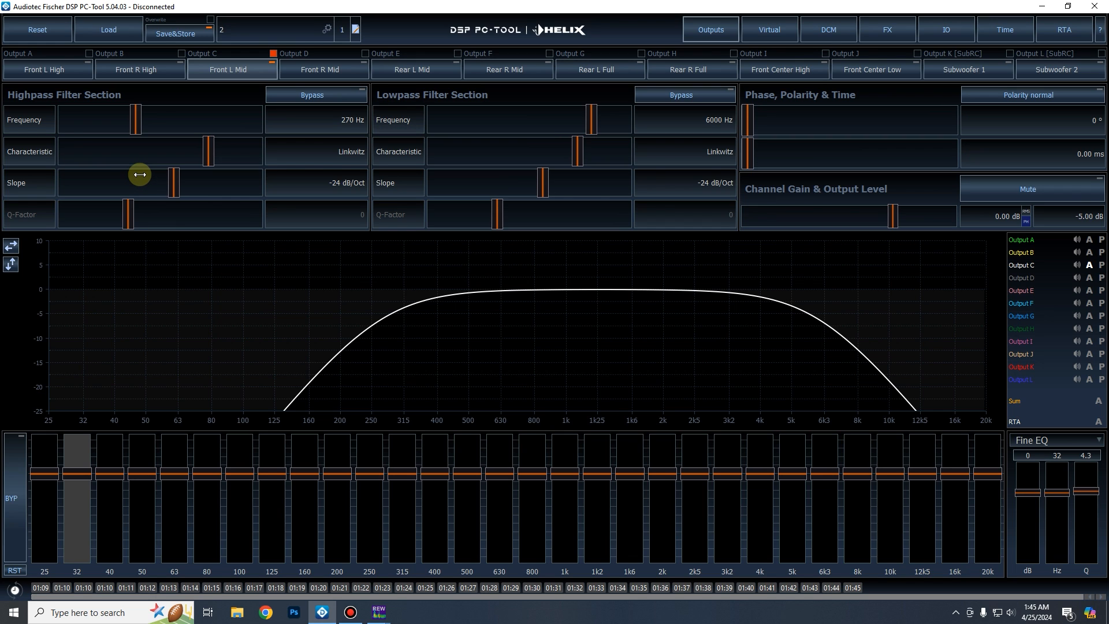
Return to REW's EQ window, try a 250 Hz low-pass cutoff for the RMB BEFORE target and set it to 270 Hz.
{"action": "left_click", "coordinate": [386, 617]}
{"action": "left_click", "coordinate": [435, 564]}
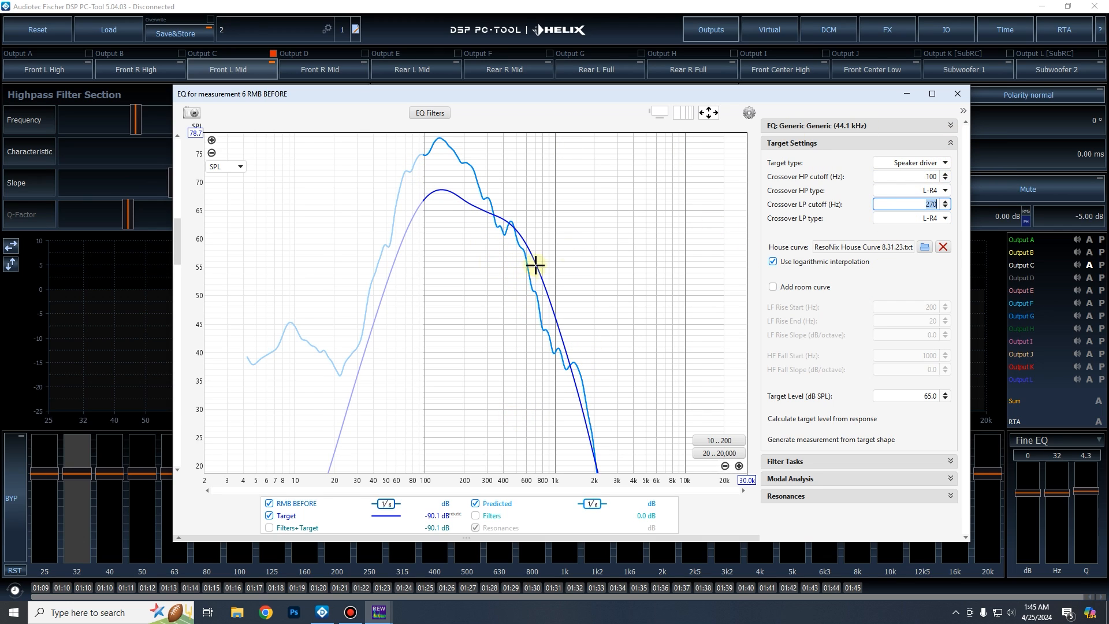
{"action": "key", "text": "Return"}
{"action": "left_click_drag", "start_coordinate": [915, 207], "coordinate": [975, 216]}
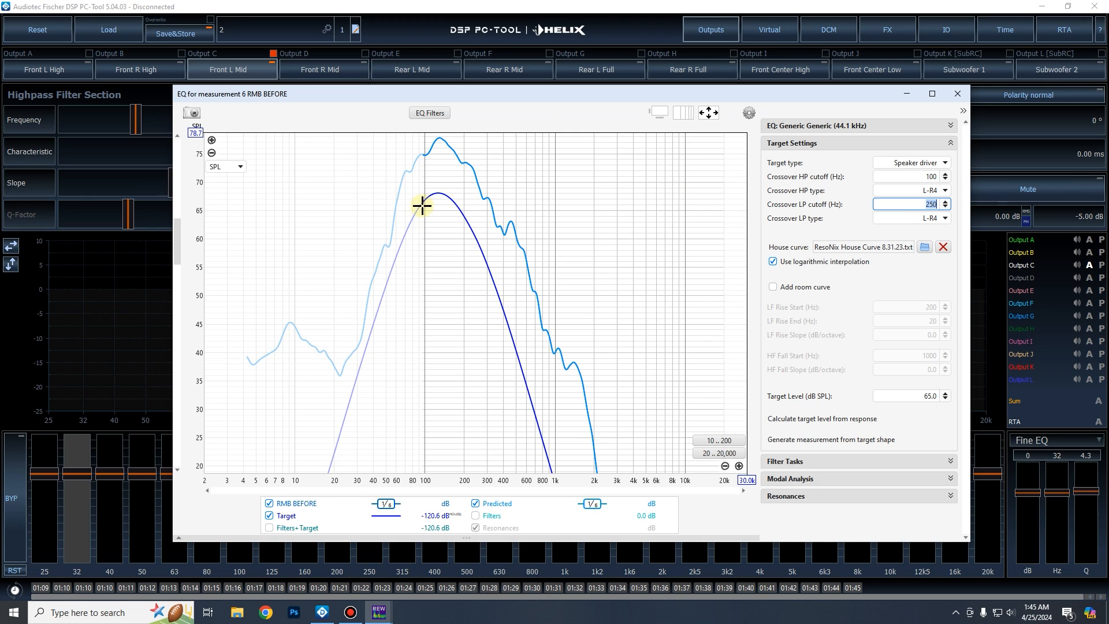
{"action": "key", "text": "Return"}
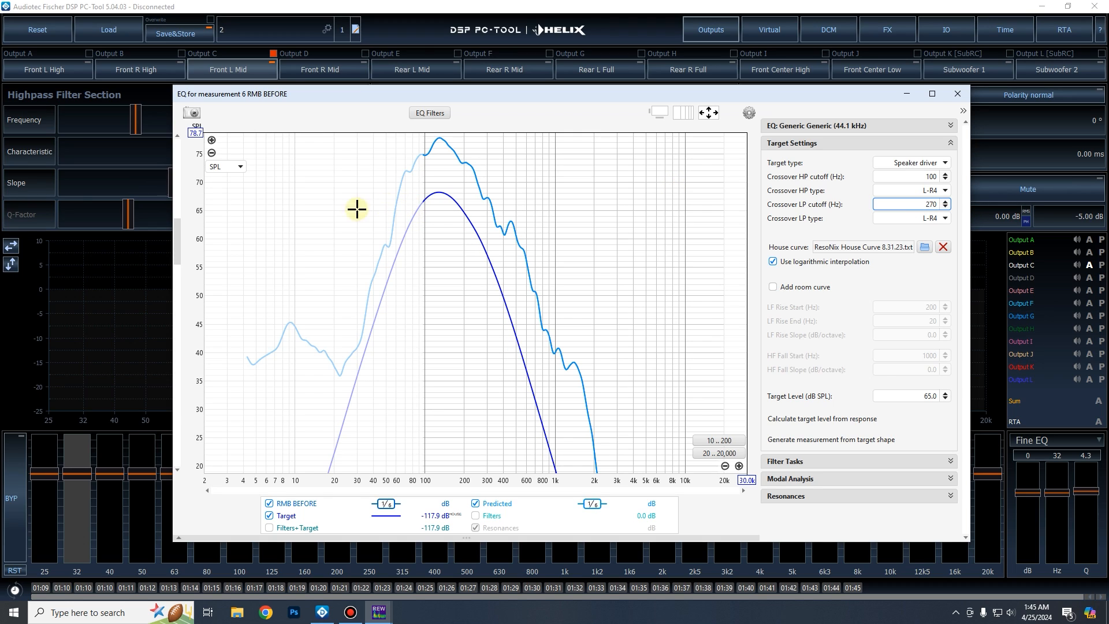
Nudge the target's low-pass cutoff up to about 314 Hz and back down to 302 Hz to preview the curve.
{"action": "key", "text": "Up"}
{"action": "key", "text": "Up"}
{"action": "key", "text": "Up"}
{"action": "key", "text": "Up"}
{"action": "key", "text": "Up"}
{"action": "key", "text": "Up"}
{"action": "key", "text": "Up"}
{"action": "key", "text": "Up"}
{"action": "key", "text": "Up"}
{"action": "key", "text": "Up"}
{"action": "key", "text": "Up"}
{"action": "key", "text": "Up"}
{"action": "key", "text": "Up"}
{"action": "key", "text": "Up"}
{"action": "key", "text": "Up"}
{"action": "key", "text": "Up"}
{"action": "key", "text": "Up"}
{"action": "key", "text": "Up"}
{"action": "key", "text": "Up"}
{"action": "key", "text": "Up"}
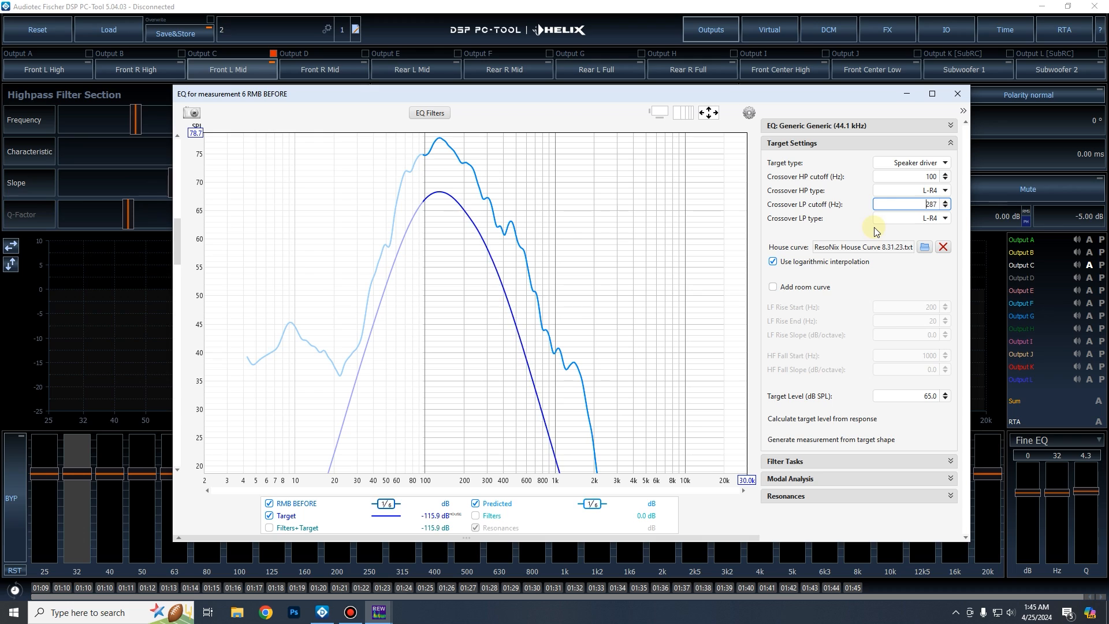
{"action": "key", "text": "Down"}
{"action": "key", "text": "Down"}
{"action": "key", "text": "Down"}
{"action": "key", "text": "Down"}
{"action": "key", "text": "Down"}
{"action": "key", "text": "Down"}
{"action": "key", "text": "Down"}
{"action": "key", "text": "Down"}
{"action": "key", "text": "Down"}
{"action": "key", "text": "Down"}
{"action": "key", "text": "Down"}
{"action": "key", "text": "Down"}
{"action": "key", "text": "Down"}
{"action": "key", "text": "Down"}
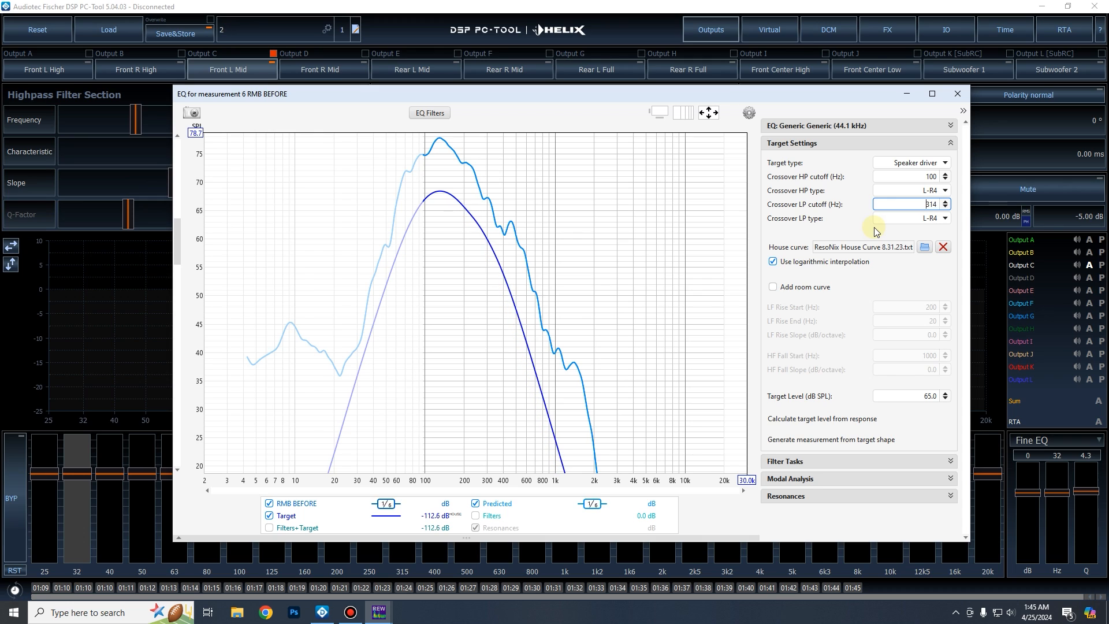
Restore the target's low-pass cutoff to 270 Hz and compare it with the Output E, Rear L Mid, crossover in the DSP tool.
{"action": "double_click", "coordinate": [902, 201]}
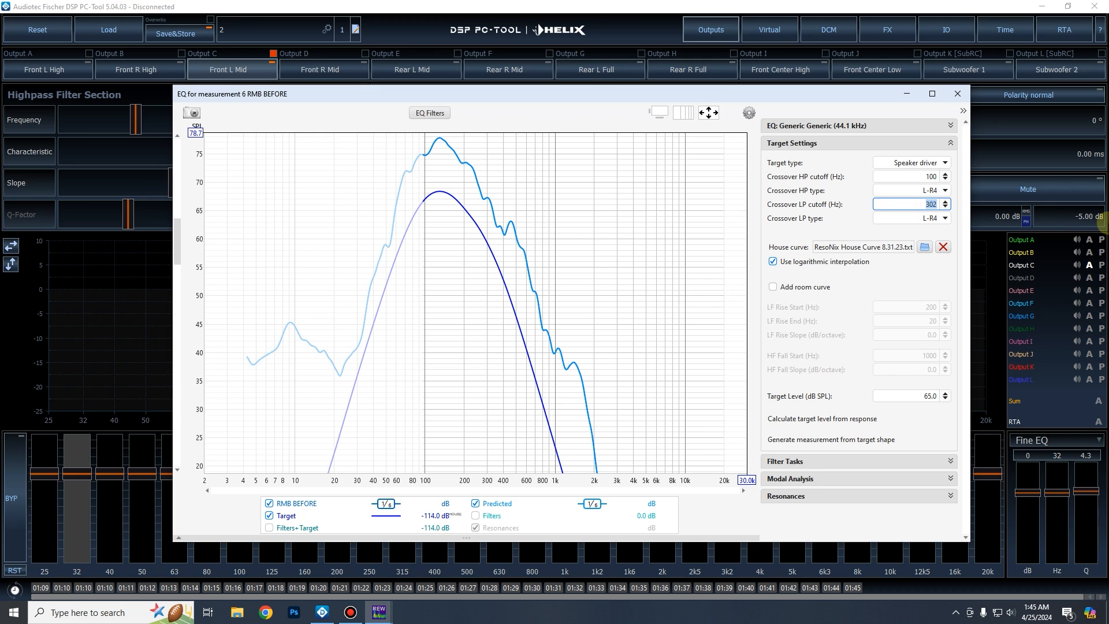
{"action": "left_click_drag", "start_coordinate": [570, 107], "coordinate": [684, 171]}
{"action": "left_click", "coordinate": [410, 69]}
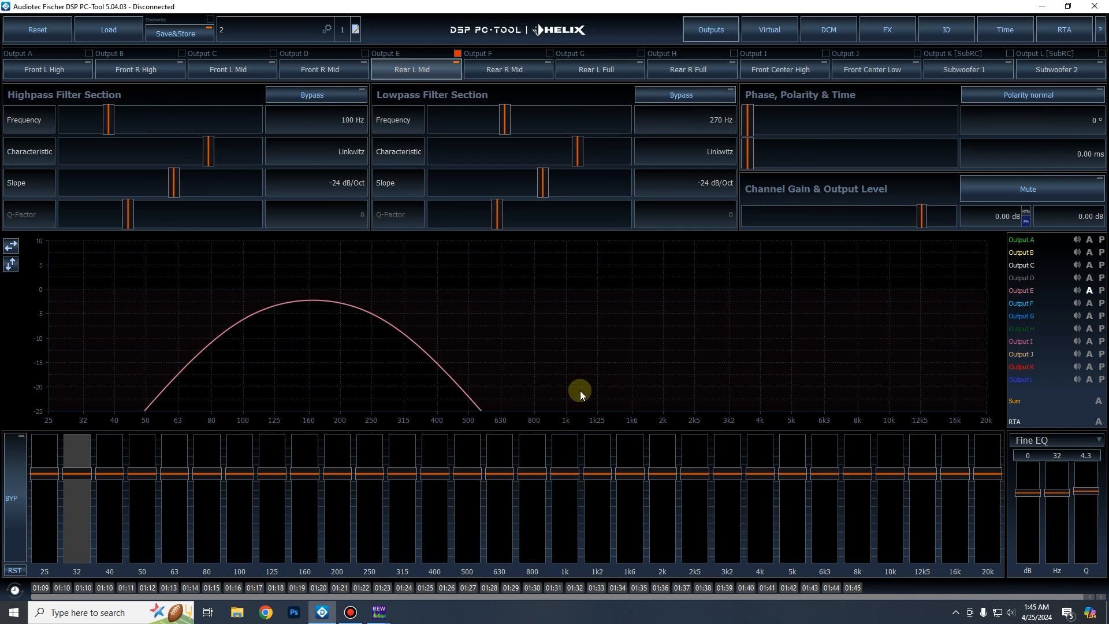
{"action": "mouse_move", "coordinate": [379, 611]}
{"action": "left_click", "coordinate": [458, 588]}
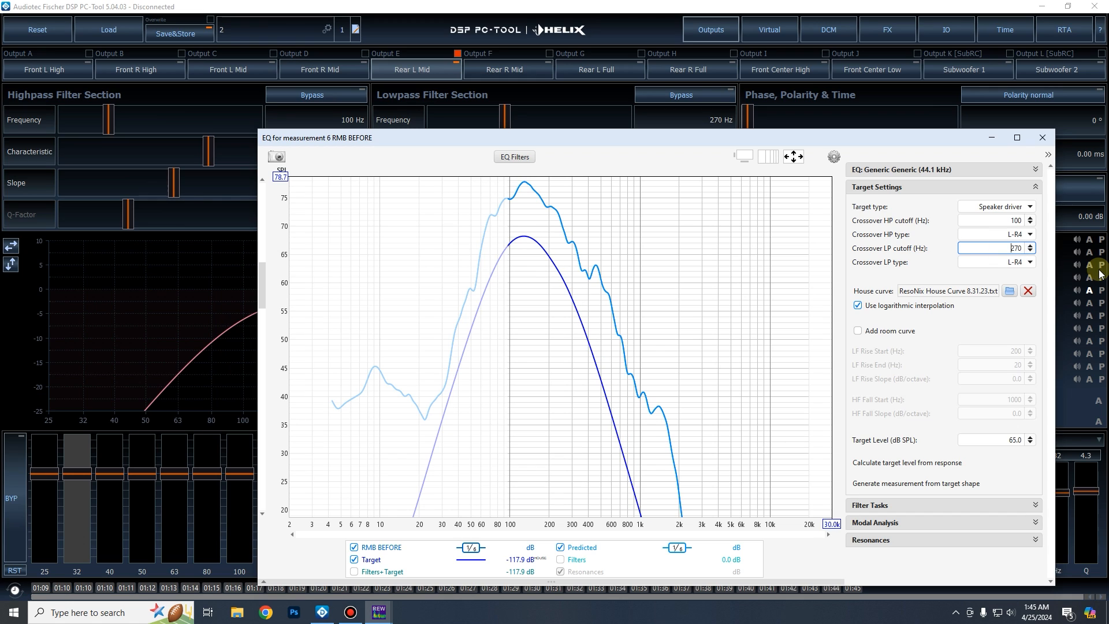
Raise the RMB BEFORE target level to 71.9 dB SPL.
{"action": "left_click", "coordinate": [989, 440]}
{"action": "key", "text": "Up"}
{"action": "key", "text": "Up"}
{"action": "key", "text": "Up"}
{"action": "key", "text": "Up"}
{"action": "key", "text": "Up"}
{"action": "key", "text": "Up"}
{"action": "key", "text": "Up"}
{"action": "key", "text": "Up"}
{"action": "key", "text": "Up"}
{"action": "key", "text": "Up"}
{"action": "key", "text": "Up"}
{"action": "key", "text": "Up"}
{"action": "key", "text": "Up"}
{"action": "key", "text": "Up"}
{"action": "key", "text": "Up"}
{"action": "key", "text": "Up"}
{"action": "key", "text": "Up"}
{"action": "key", "text": "Up"}
{"action": "key", "text": "Up"}
{"action": "key", "text": "Up"}
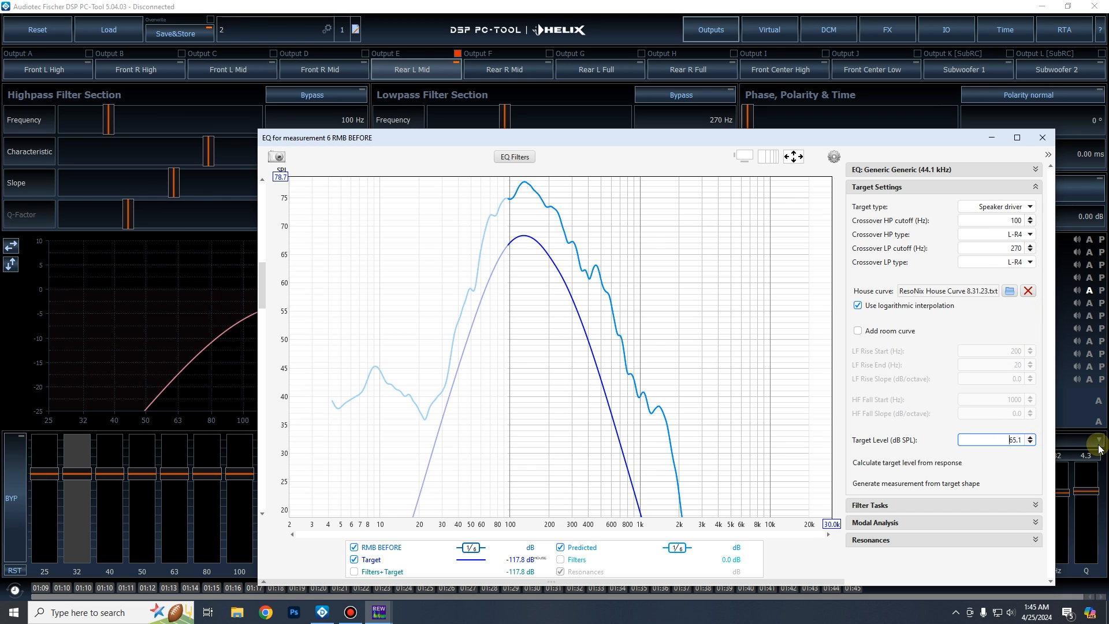
{"action": "key", "text": "Up"}
{"action": "key", "text": "Up"}
{"action": "key", "text": "Up"}
{"action": "key", "text": "Up"}
{"action": "key", "text": "Up"}
{"action": "key", "text": "Up"}
{"action": "key", "text": "Up"}
{"action": "key", "text": "Up"}
{"action": "key", "text": "Up"}
{"action": "key", "text": "Up"}
{"action": "key", "text": "Up"}
{"action": "key", "text": "Up"}
{"action": "key", "text": "Up"}
{"action": "key", "text": "Up"}
{"action": "key", "text": "Up"}
{"action": "key", "text": "Up"}
{"action": "key", "text": "Up"}
{"action": "key", "text": "Up"}
{"action": "key", "text": "Up"}
{"action": "key", "text": "Up"}
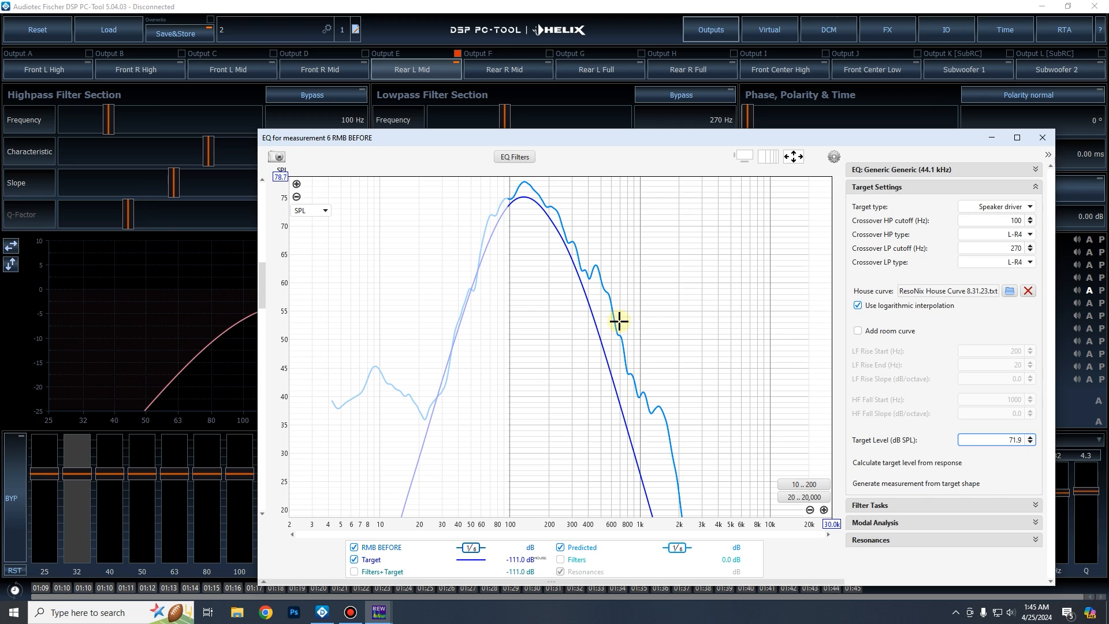
Raise the RMB BEFORE target's low-pass cutoff step by step to 375 Hz to preview the curve, and return it to 270 Hz.
{"action": "left_click", "coordinate": [999, 247]}
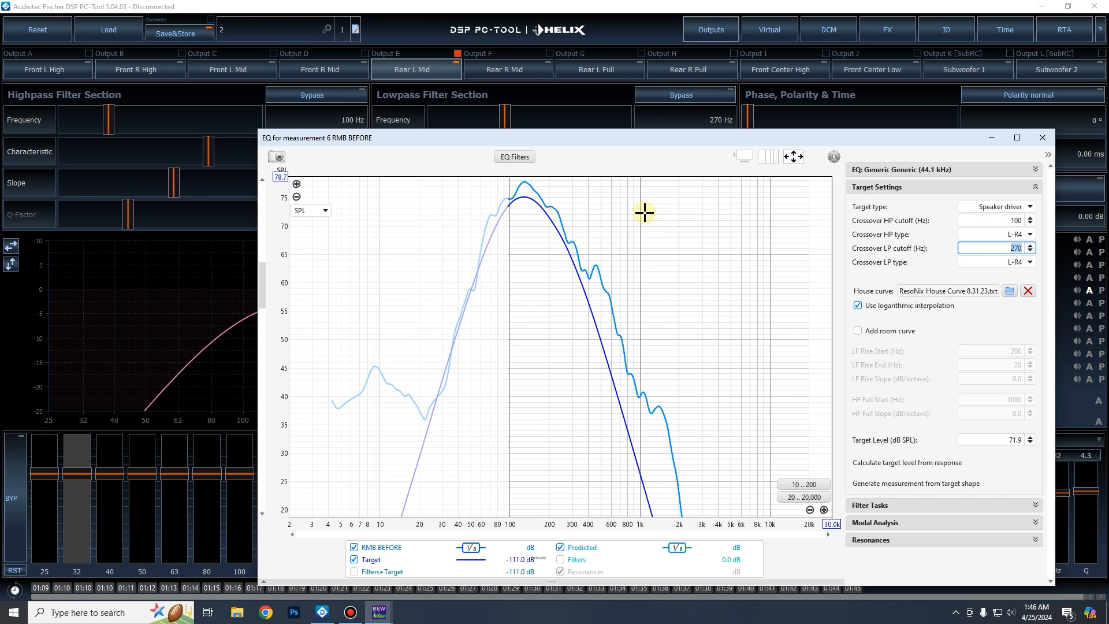
{"action": "key", "text": "Up"}
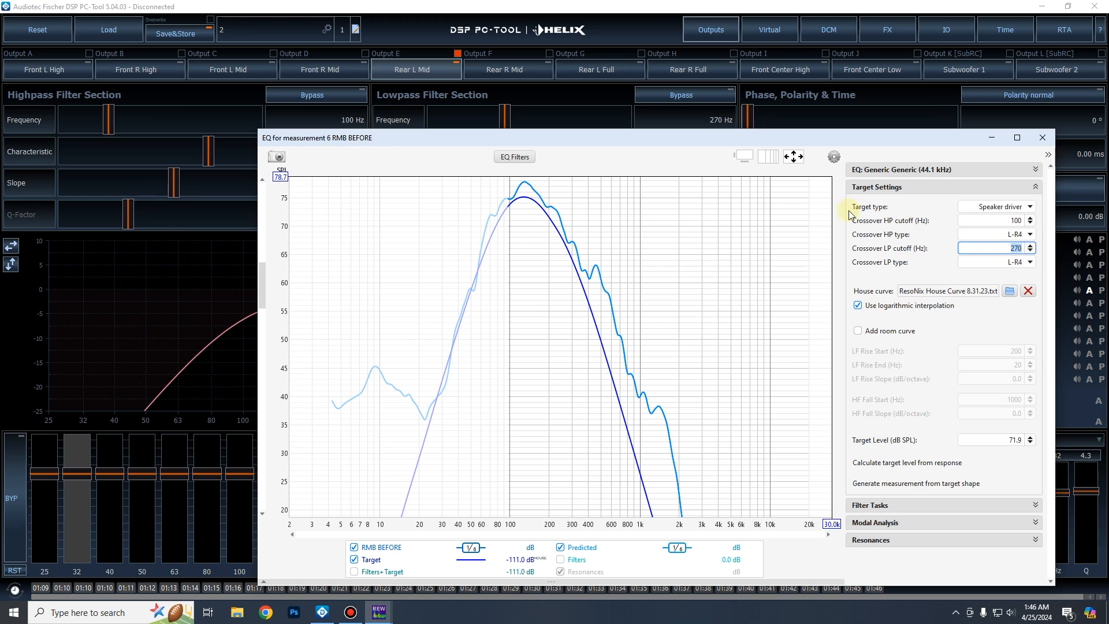
{"action": "key", "text": "Up"}
{"action": "key", "text": "Up"}
{"action": "key", "text": "Up"}
{"action": "key", "text": "Up"}
{"action": "key", "text": "Up"}
{"action": "key", "text": "Up"}
{"action": "key", "text": "Up"}
{"action": "key", "text": "Up"}
{"action": "key", "text": "Up"}
{"action": "key", "text": "Up"}
{"action": "key", "text": "Up"}
{"action": "key", "text": "Up"}
{"action": "key", "text": "Up"}
{"action": "key", "text": "Up"}
{"action": "key", "text": "Up"}
{"action": "key", "text": "Up"}
{"action": "key", "text": "Up"}
{"action": "key", "text": "Up"}
{"action": "key", "text": "Up"}
{"action": "key", "text": "Up"}
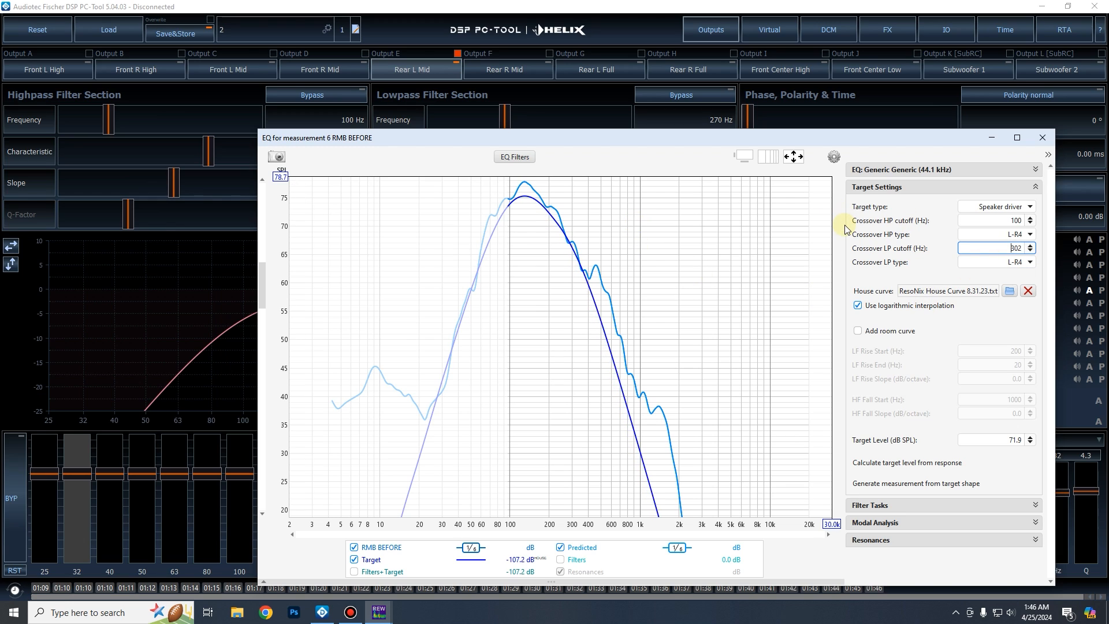
{"action": "key", "text": "Up"}
{"action": "key", "text": "Up"}
{"action": "key", "text": "Up"}
{"action": "key", "text": "Up"}
{"action": "key", "text": "Up"}
{"action": "key", "text": "Up"}
{"action": "key", "text": "Up"}
{"action": "key", "text": "Up"}
{"action": "key", "text": "Up"}
{"action": "key", "text": "Up"}
{"action": "key", "text": "Up"}
{"action": "key", "text": "Up"}
{"action": "key", "text": "Up"}
{"action": "key", "text": "Up"}
{"action": "key", "text": "Up"}
{"action": "key", "text": "Up"}
{"action": "key", "text": "Up"}
{"action": "key", "text": "Up"}
{"action": "key", "text": "Up"}
{"action": "key", "text": "Up"}
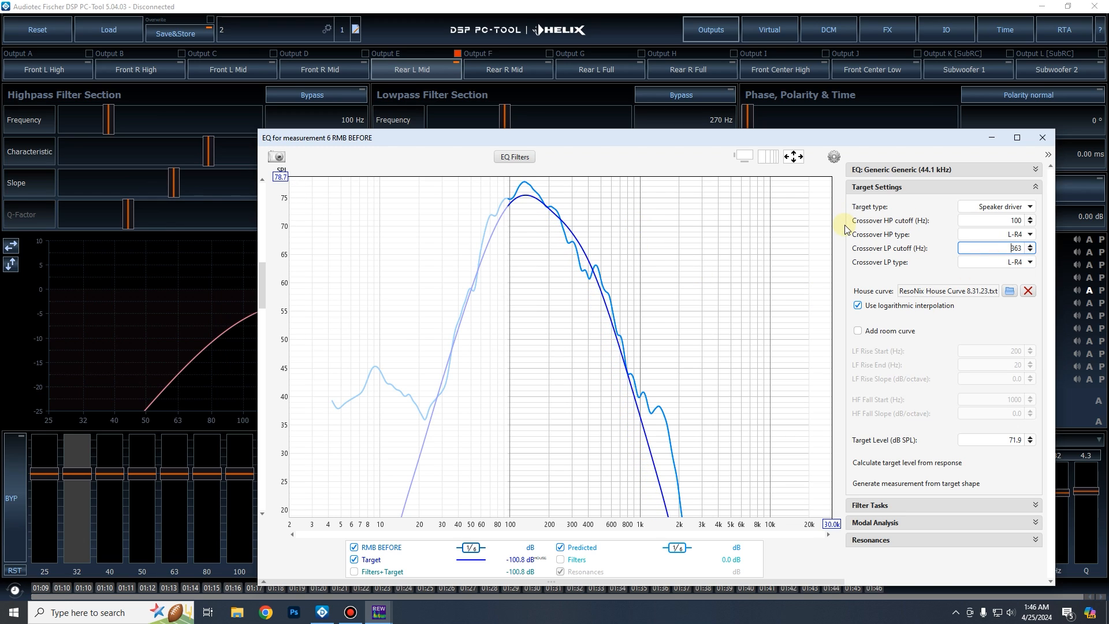
{"action": "left_click_drag", "start_coordinate": [971, 249], "coordinate": [1079, 258]}
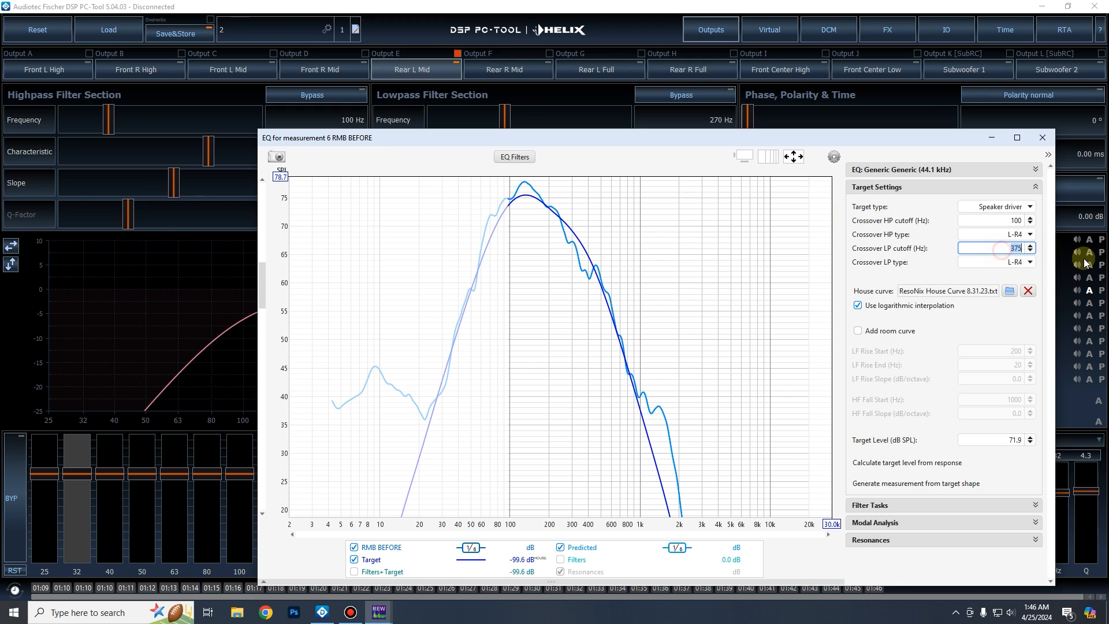
{"action": "key", "text": "Return"}
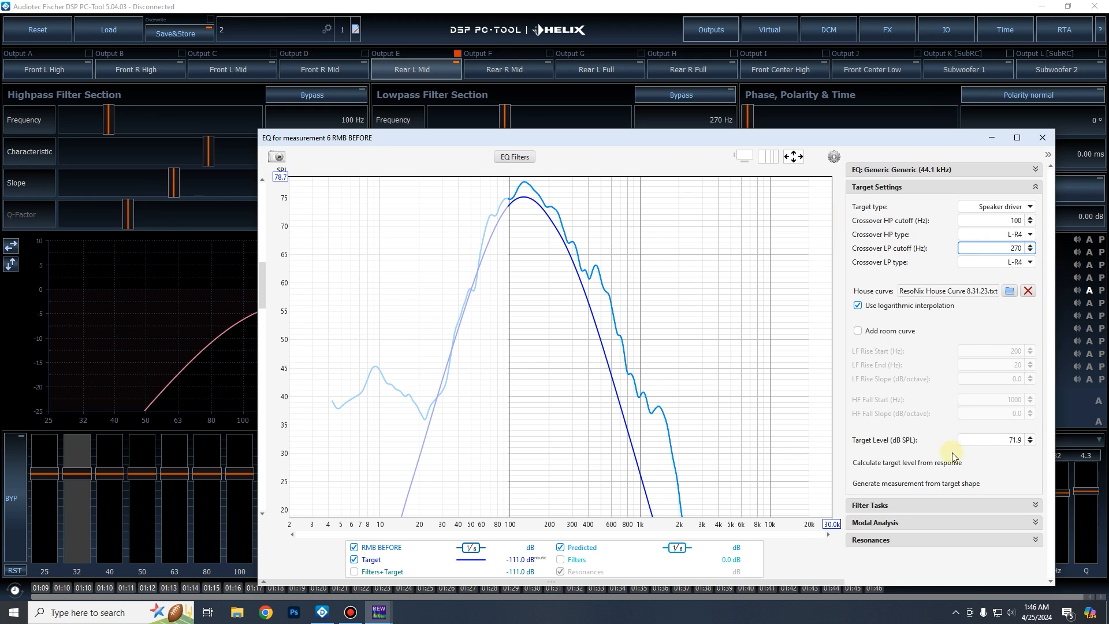
Set the target level to 72.0 dB SPL and show the Filter Tasks settings in place of the target settings.
{"action": "left_click", "coordinate": [1006, 436]}
{"action": "key", "text": "Up"}
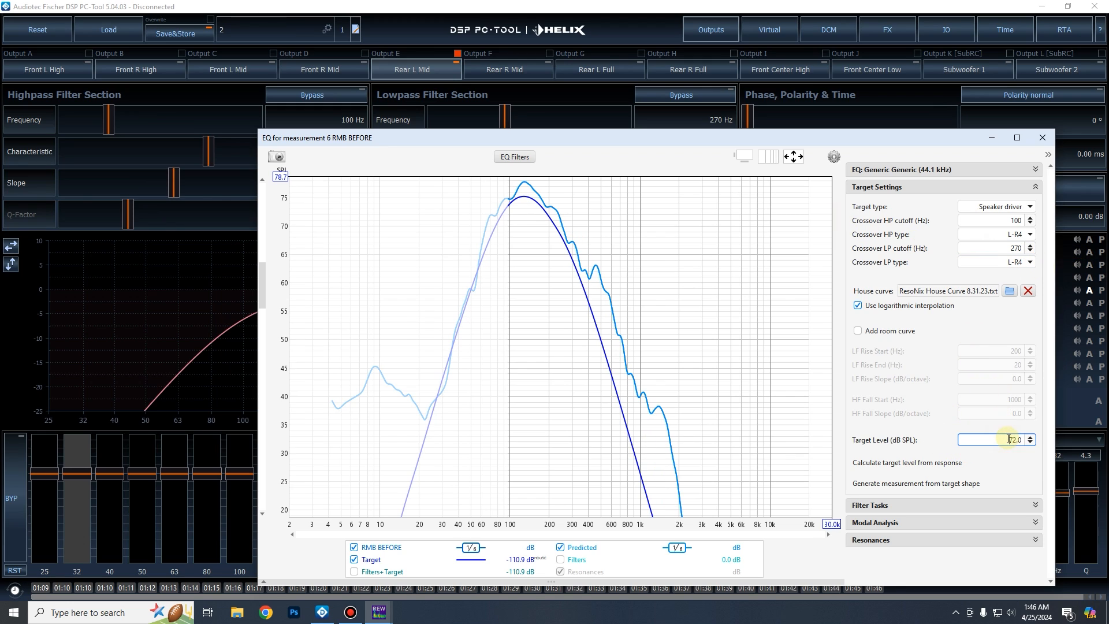
{"action": "left_click", "coordinate": [909, 506]}
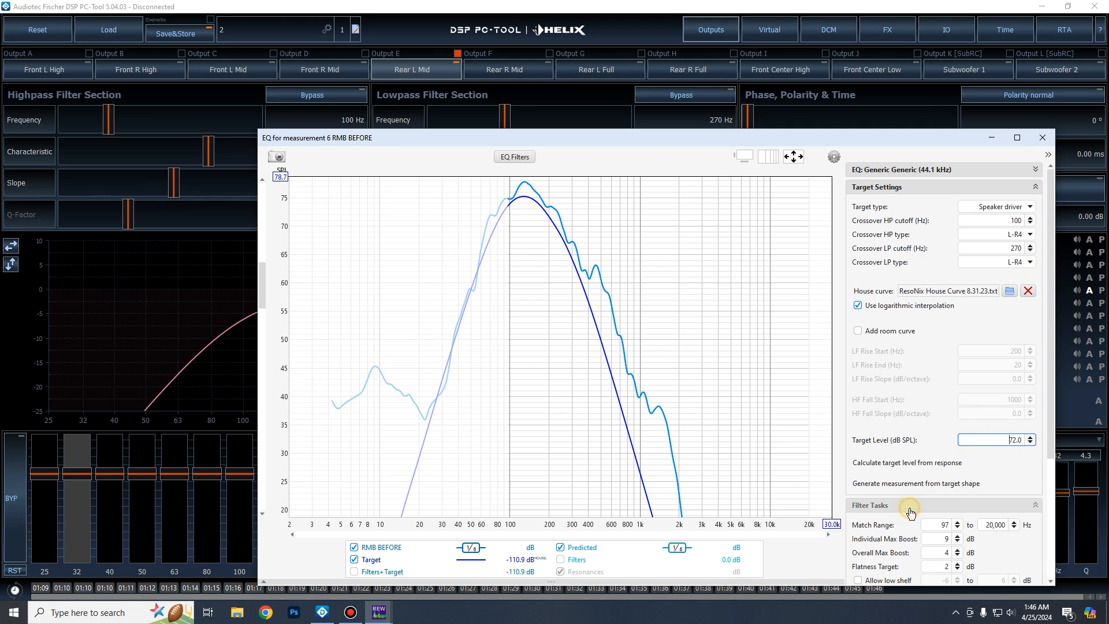
{"action": "left_click", "coordinate": [911, 195]}
{"action": "double_click", "coordinate": [943, 224]}
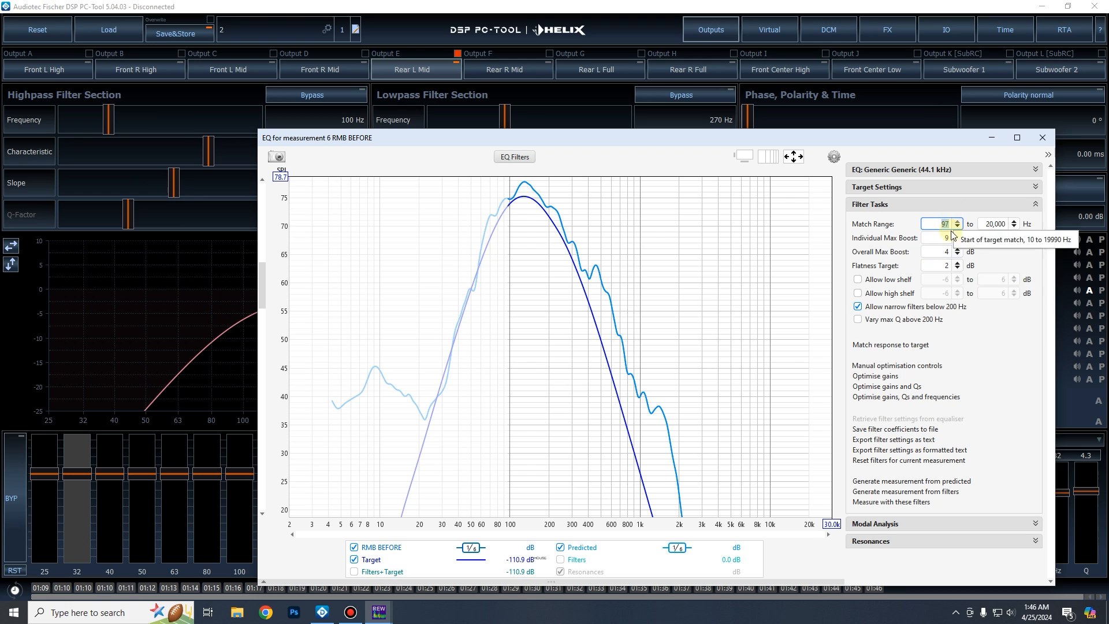
{"action": "double_click", "coordinate": [942, 237]}
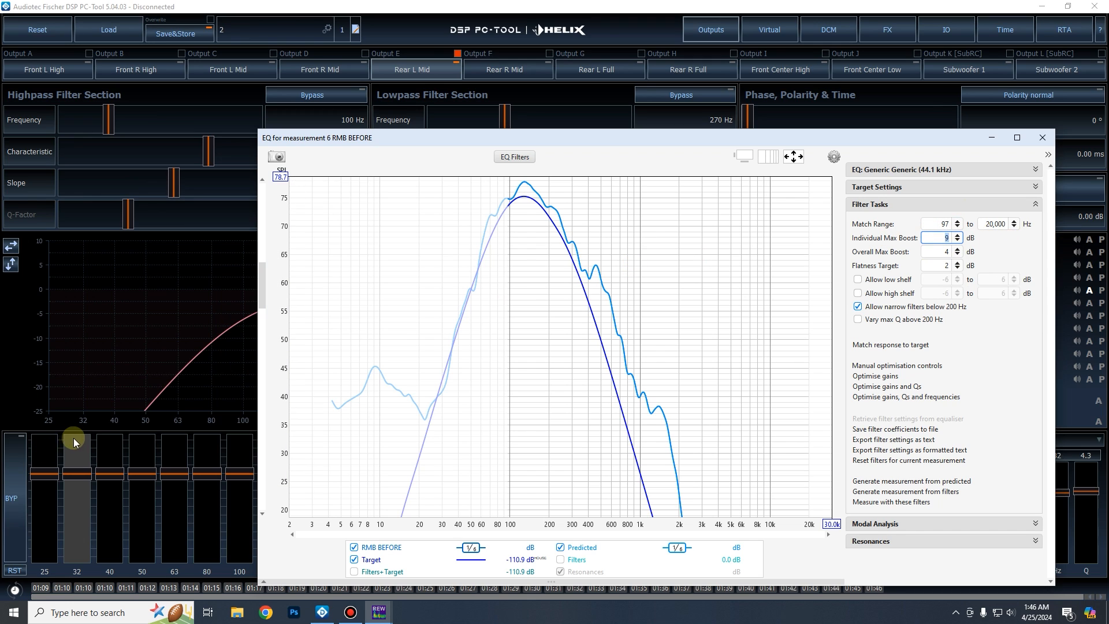
Switch to DSP PC-Tool to examine the 100 Hz EQ band of Rear L Mid, and return to REW's EQ window.
{"action": "left_click", "coordinate": [248, 21]}
{"action": "mouse_move", "coordinate": [234, 477]}
{"action": "left_mouse_down"}
{"action": "mouse_move", "coordinate": [244, 425]}
{"action": "mouse_move", "coordinate": [252, 590]}
{"action": "mouse_move", "coordinate": [237, 469]}
{"action": "mouse_move", "coordinate": [241, 479]}
{"action": "left_mouse_up"}
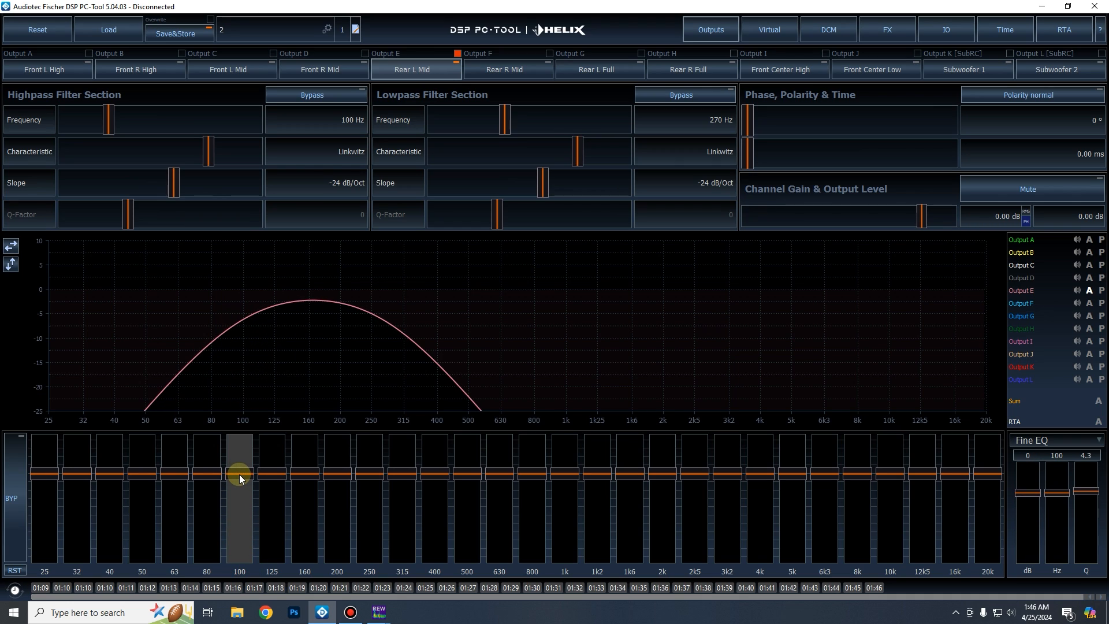
{"action": "mouse_move", "coordinate": [379, 611]}
{"action": "left_click", "coordinate": [433, 558]}
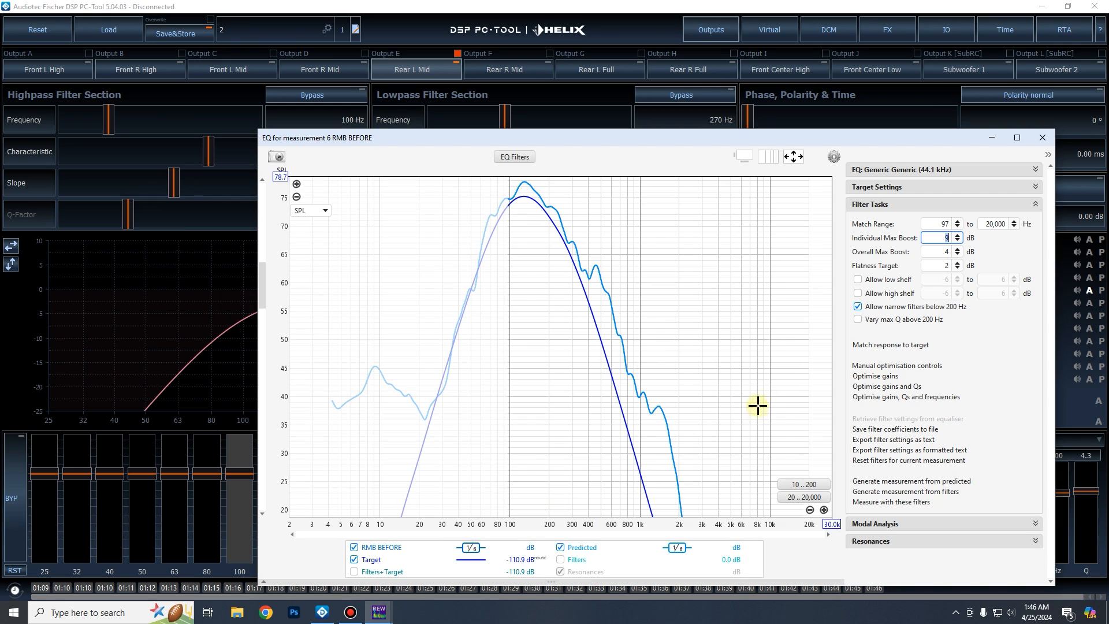
Set the filter limits to 12 dB individual max boost, 6 dB overall max boost and a 3 dB flatness target.
{"action": "left_click_drag", "start_coordinate": [935, 237], "coordinate": [1010, 239]}
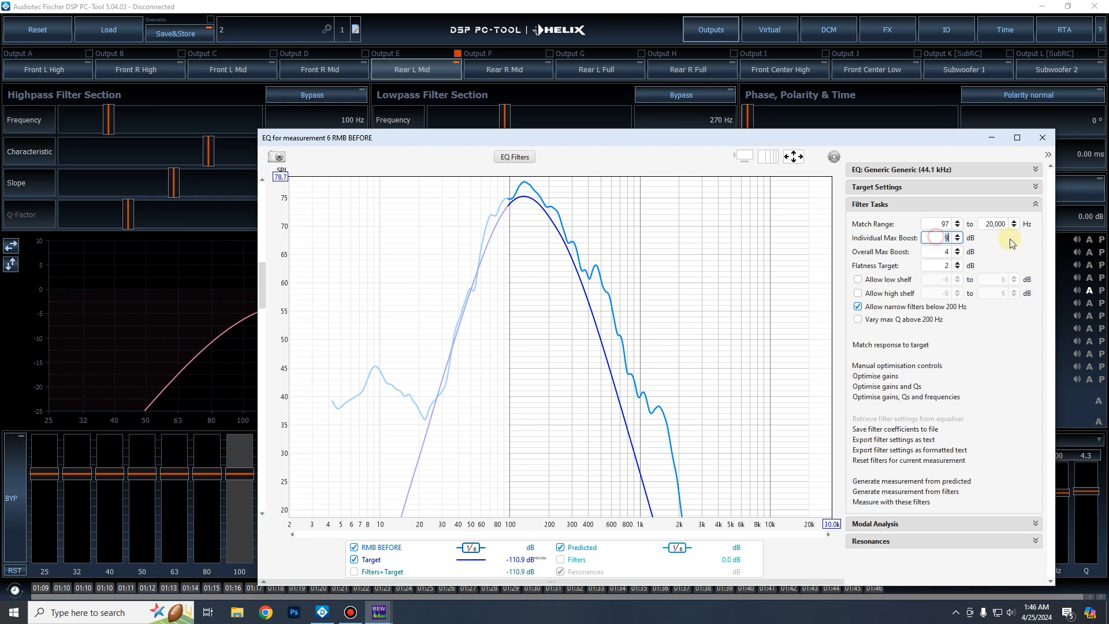
{"action": "type", "text": "12"}
{"action": "key", "text": "Tab"}
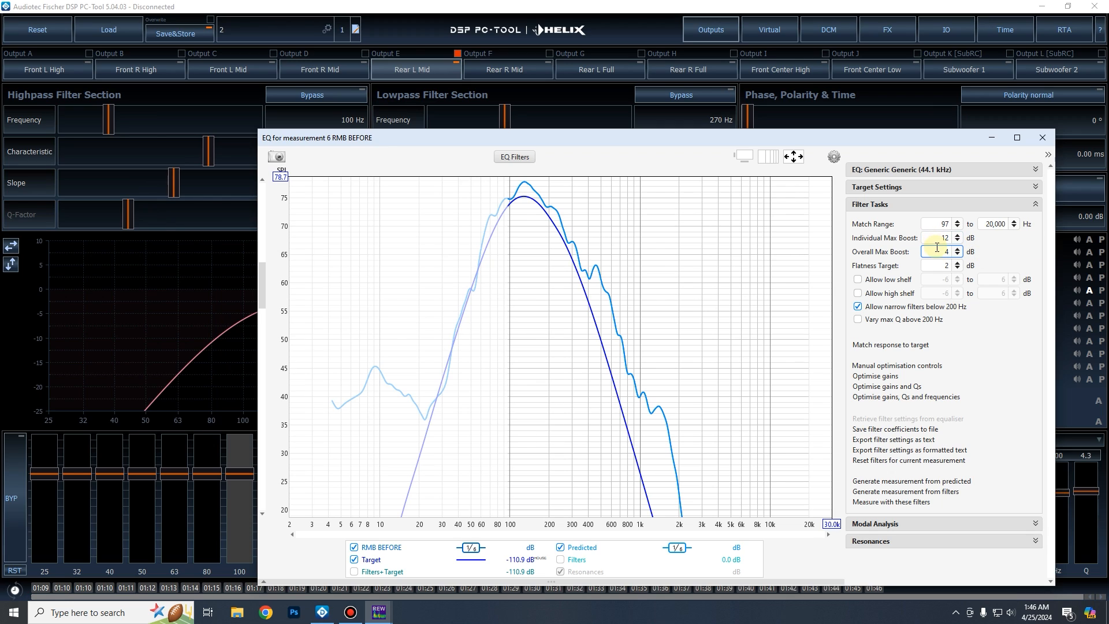
{"action": "left_click_drag", "start_coordinate": [939, 250], "coordinate": [994, 251]}
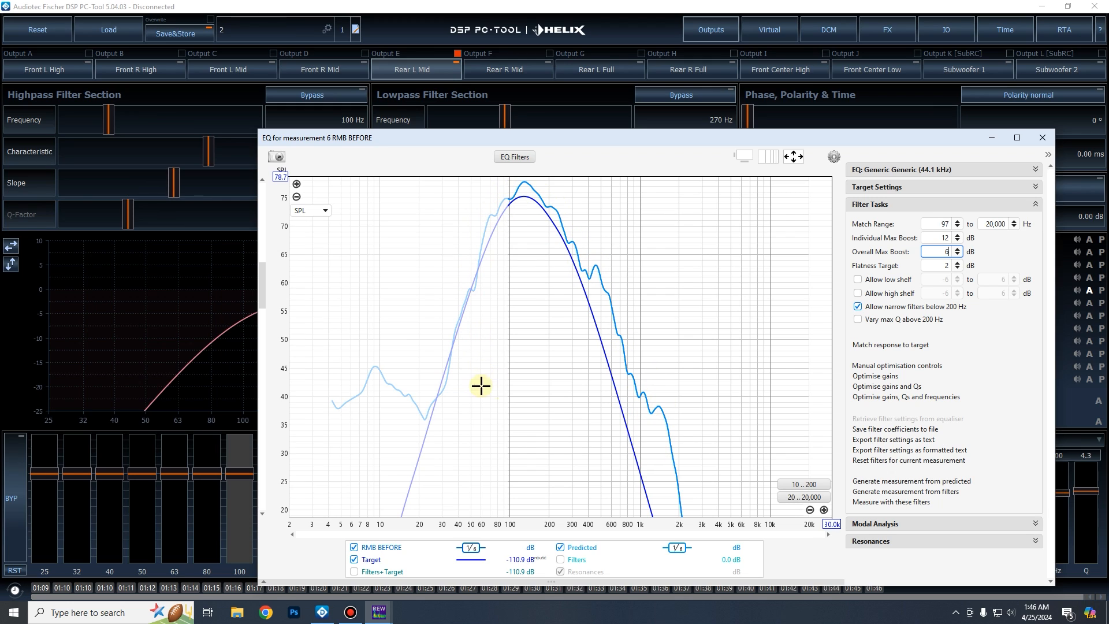
{"action": "double_click", "coordinate": [932, 264]}
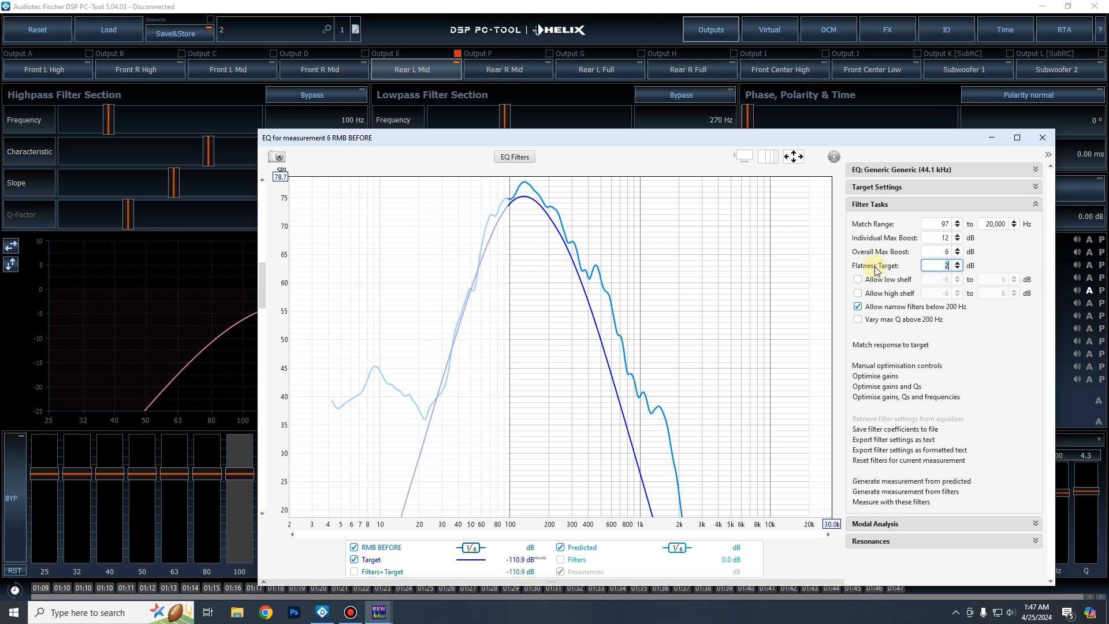
{"action": "double_click", "coordinate": [947, 265]}
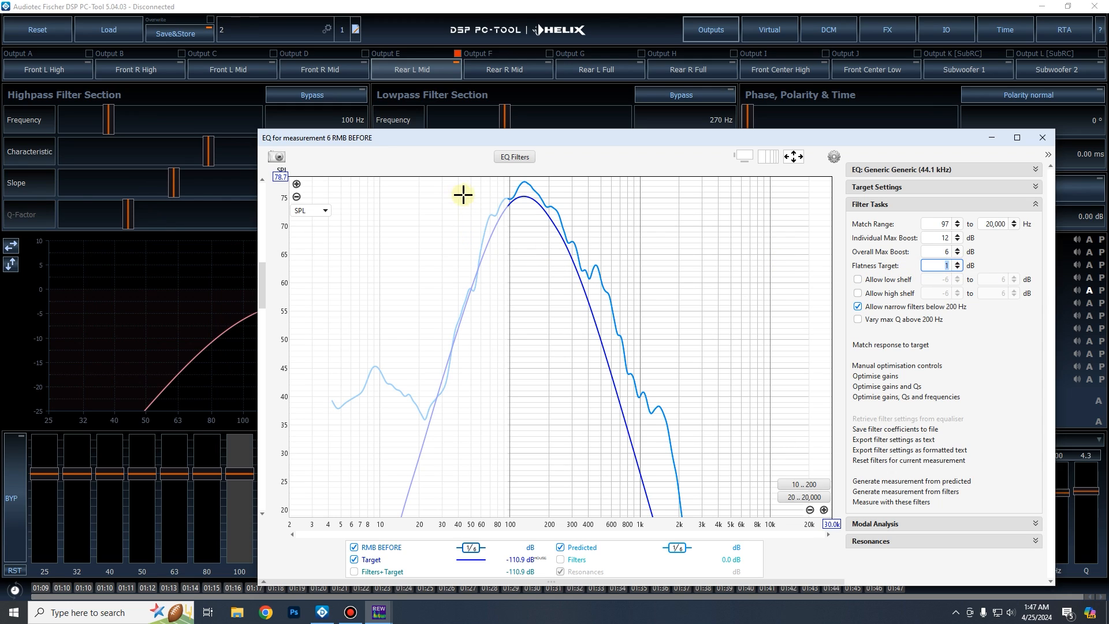
{"action": "type", "text": "3"}
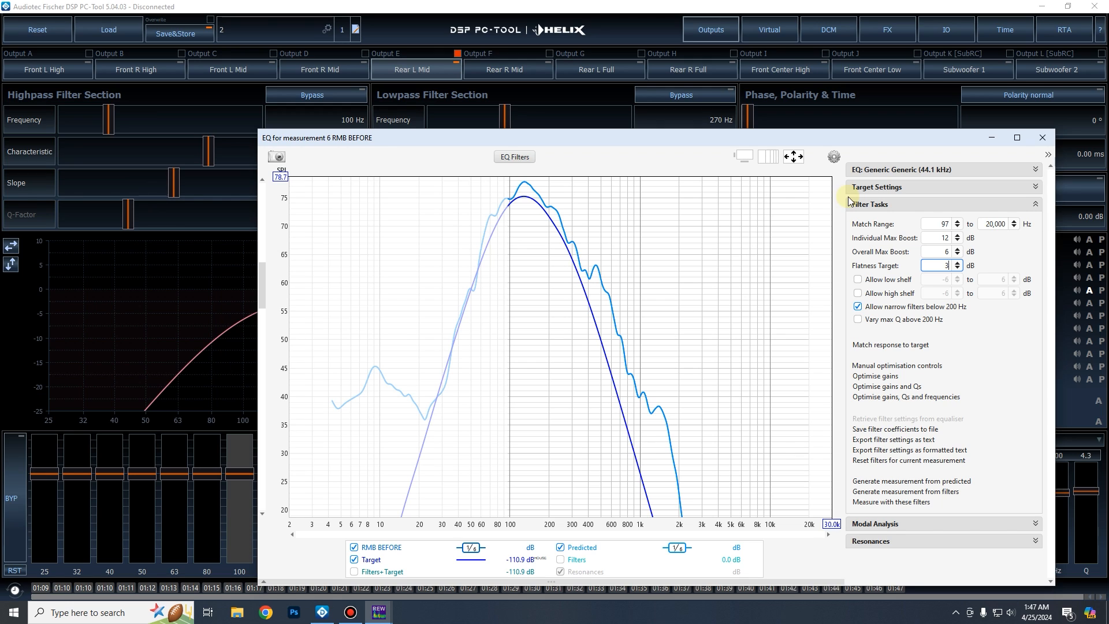
Switch to DSP PC-Tool and examine the available EQ filter types across the 1.25 kHz, 25 Hz, 20 kHz and 5 kHz bands.
{"action": "left_click", "coordinate": [557, 7]}
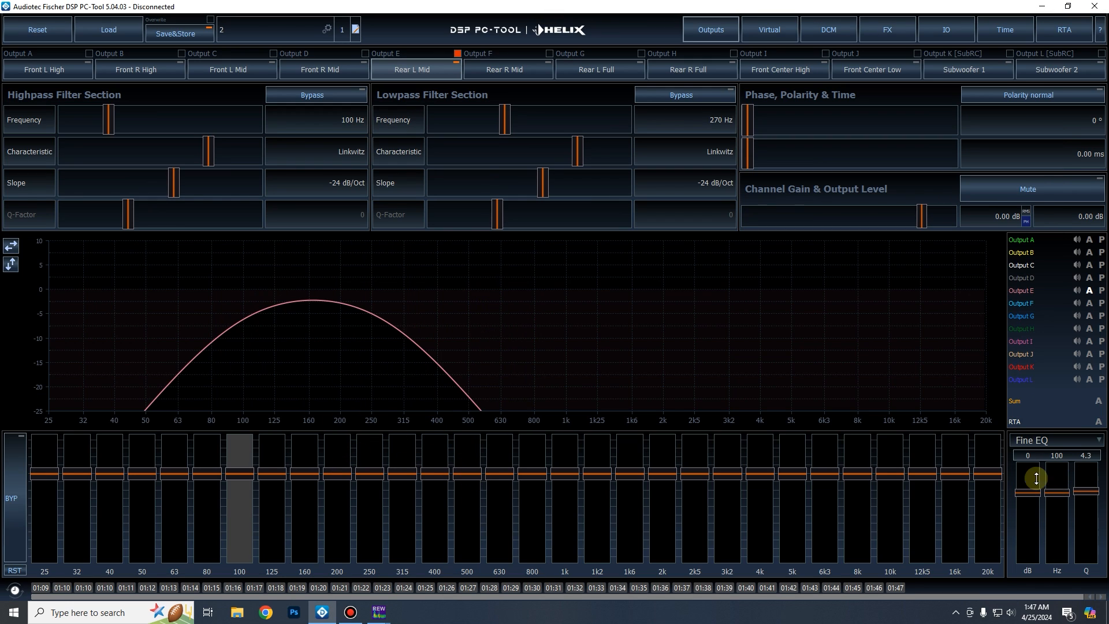
{"action": "left_click", "coordinate": [1040, 441]}
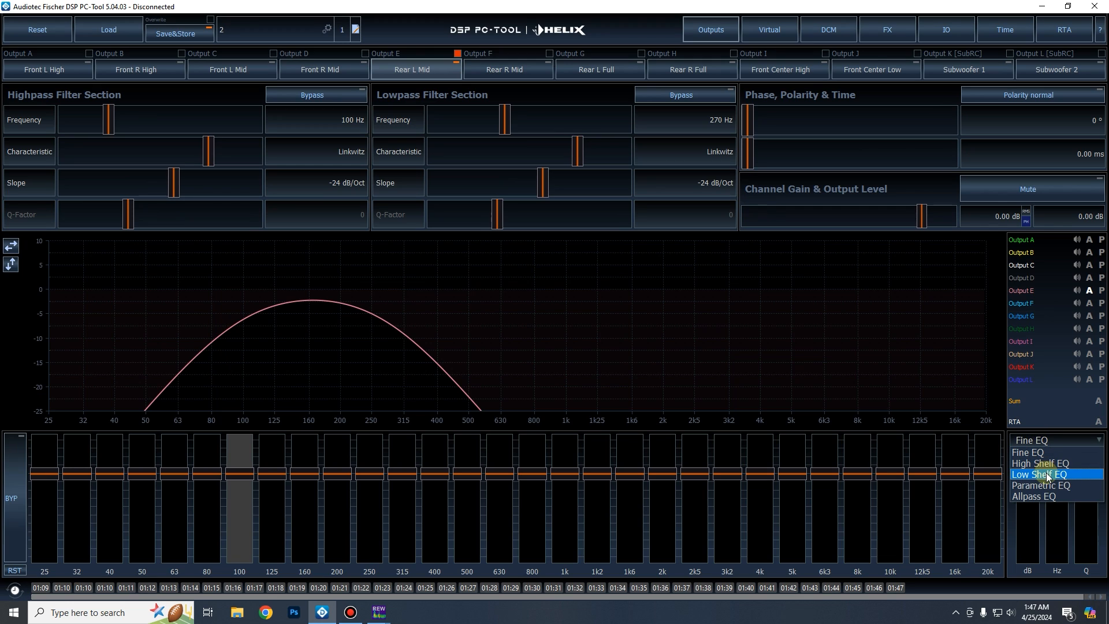
{"action": "left_click", "coordinate": [601, 465]}
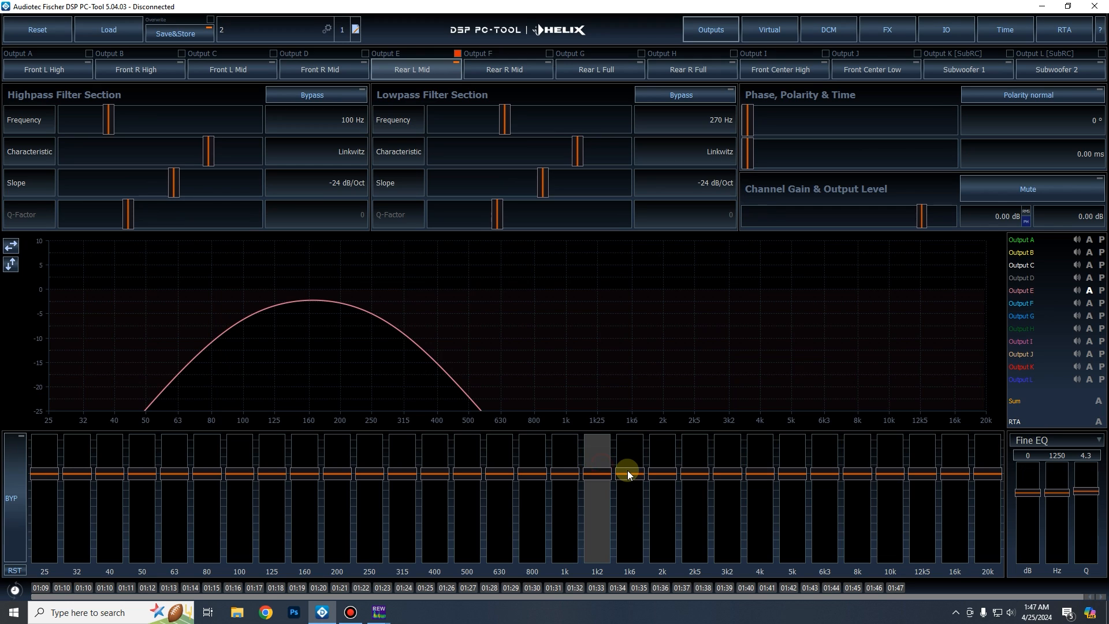
{"action": "left_click", "coordinate": [1082, 443]}
{"action": "left_click", "coordinate": [1050, 439]}
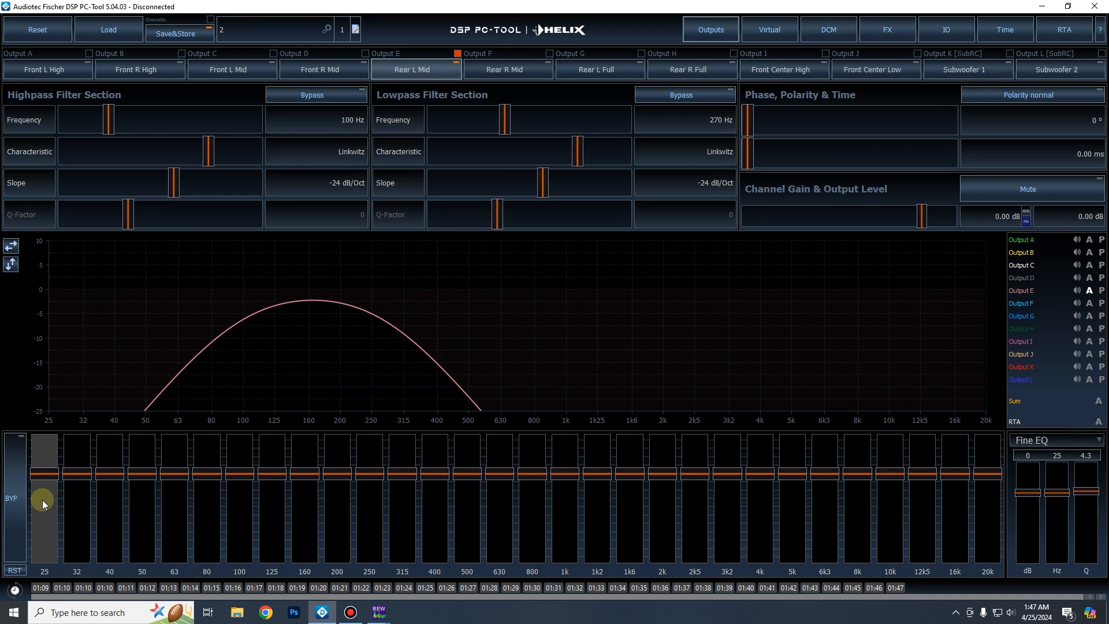
{"action": "left_click", "coordinate": [1001, 474]}
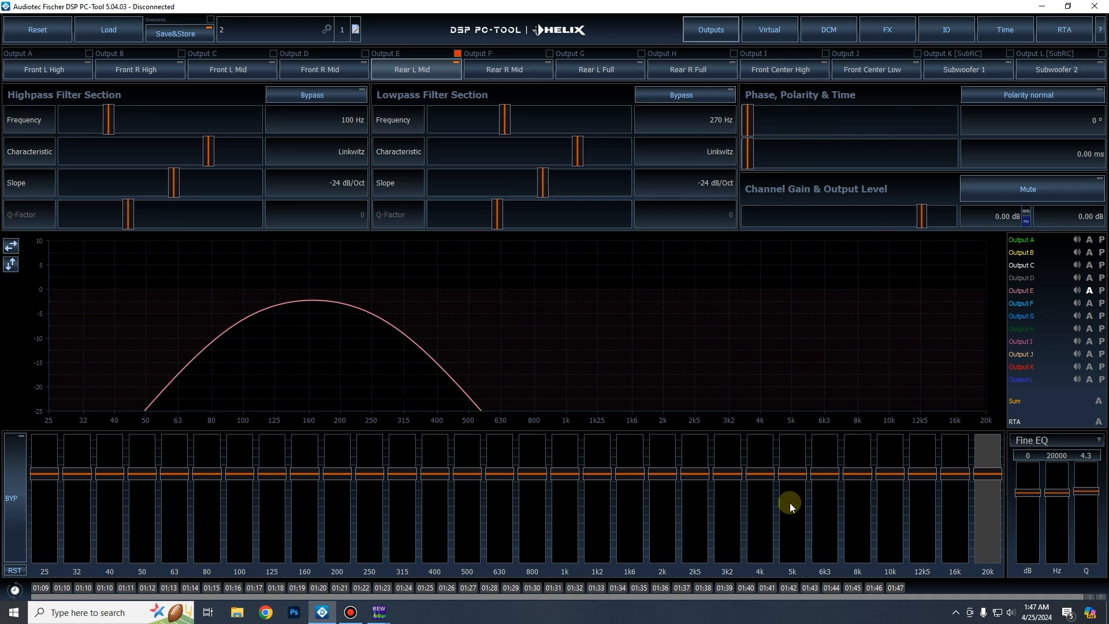
{"action": "left_click", "coordinate": [789, 469]}
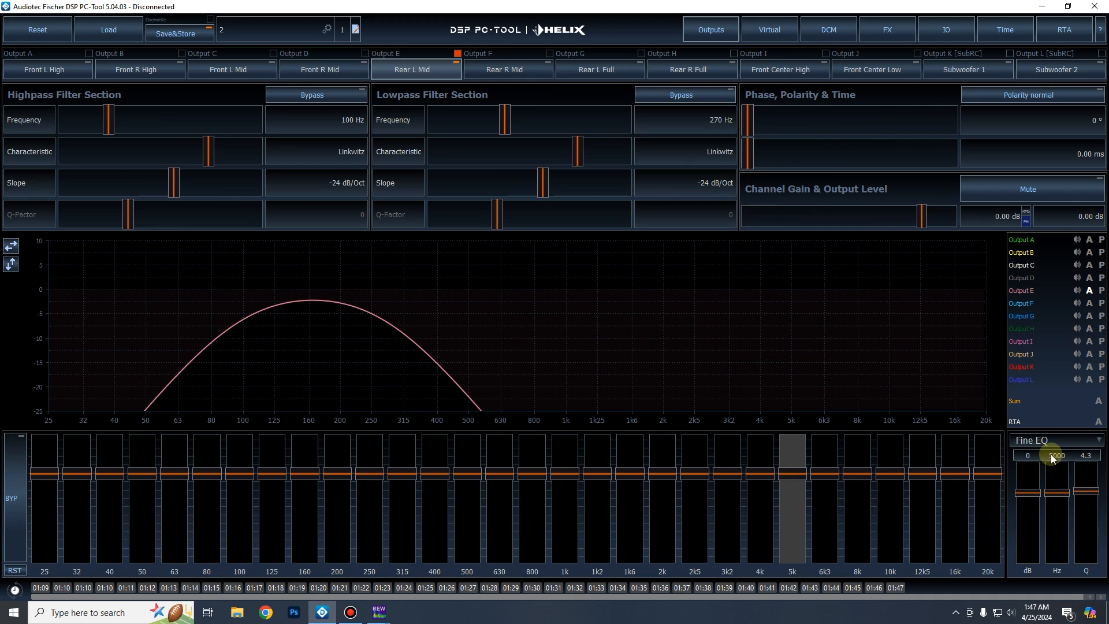
Check the EQ Mode option in the DSP's PC-Tool Configuration, return to the outputs view and switch back to REW's EQ window.
{"action": "left_click", "coordinate": [829, 27]}
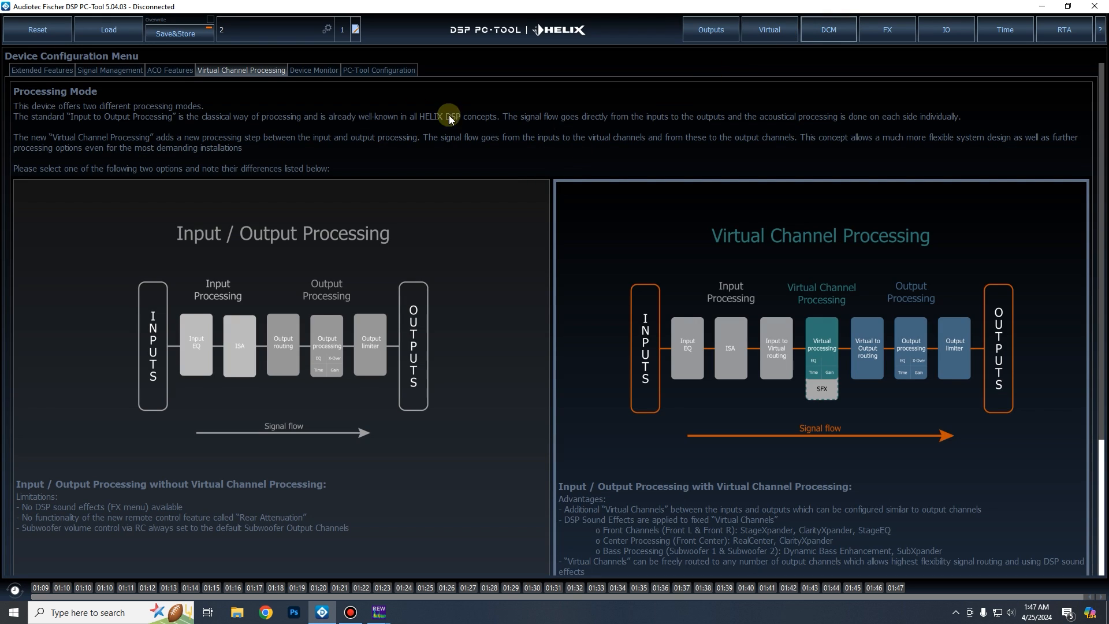
{"action": "left_click", "coordinate": [383, 70]}
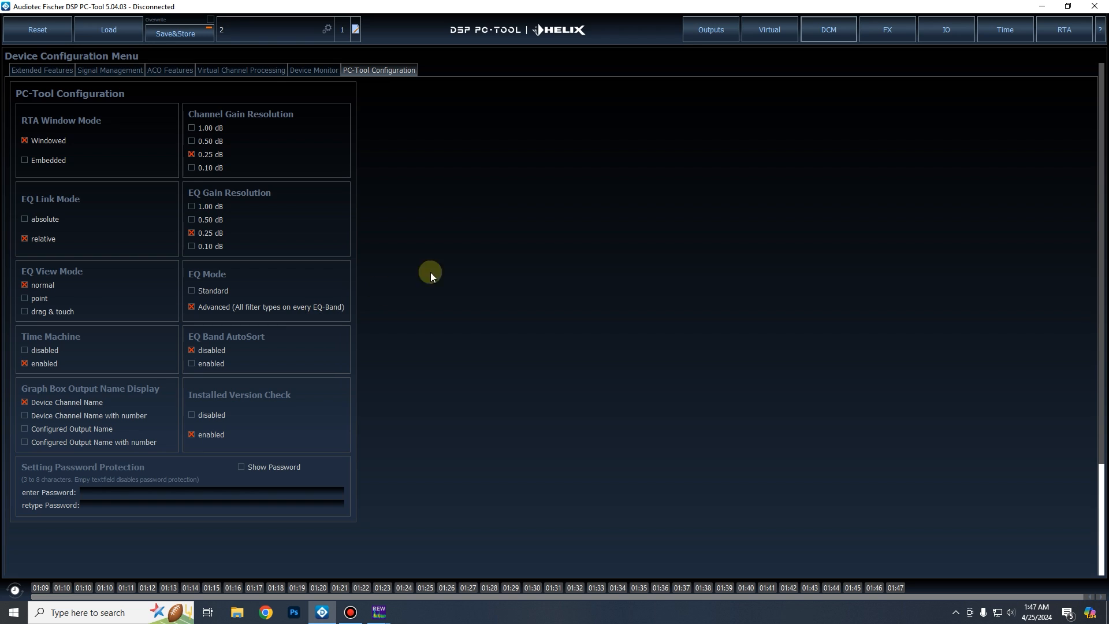
{"action": "left_click", "coordinate": [694, 27]}
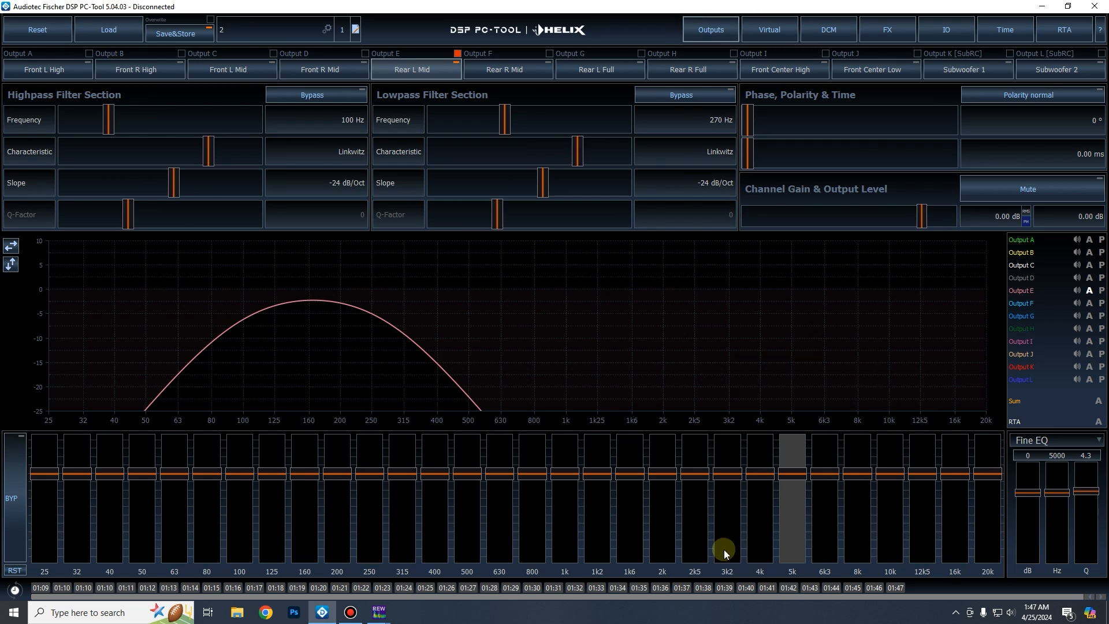
{"action": "left_click", "coordinate": [378, 612]}
{"action": "left_click", "coordinate": [433, 563]}
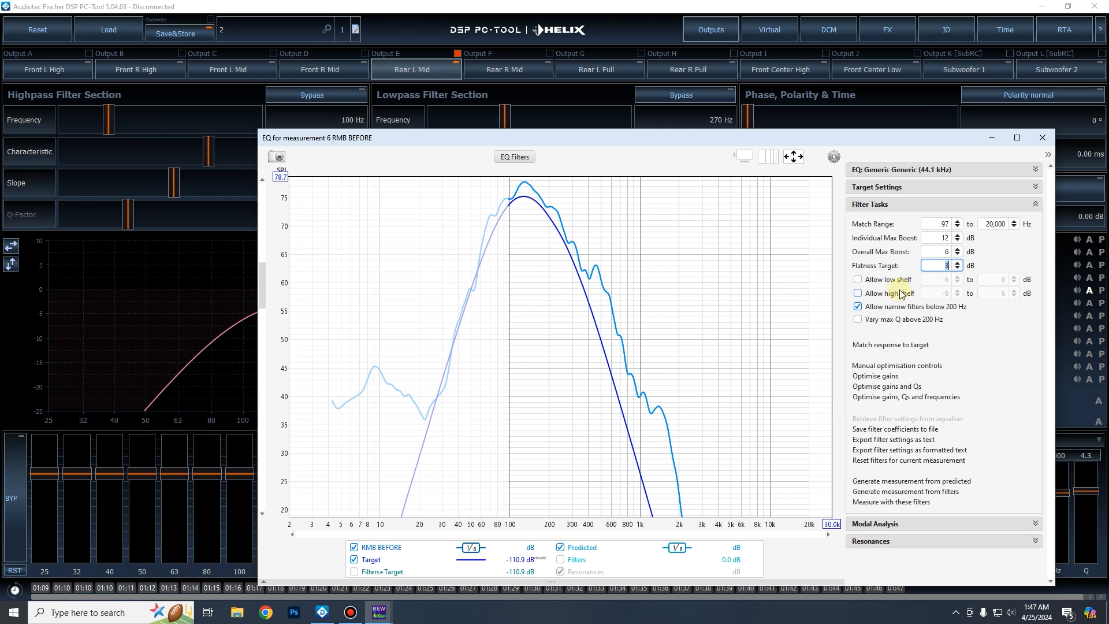
Allow low-shelf and high-shelf filters and set the lower gain limit of both to -12 dB.
{"action": "left_click", "coordinate": [858, 279]}
{"action": "left_click", "coordinate": [858, 293]}
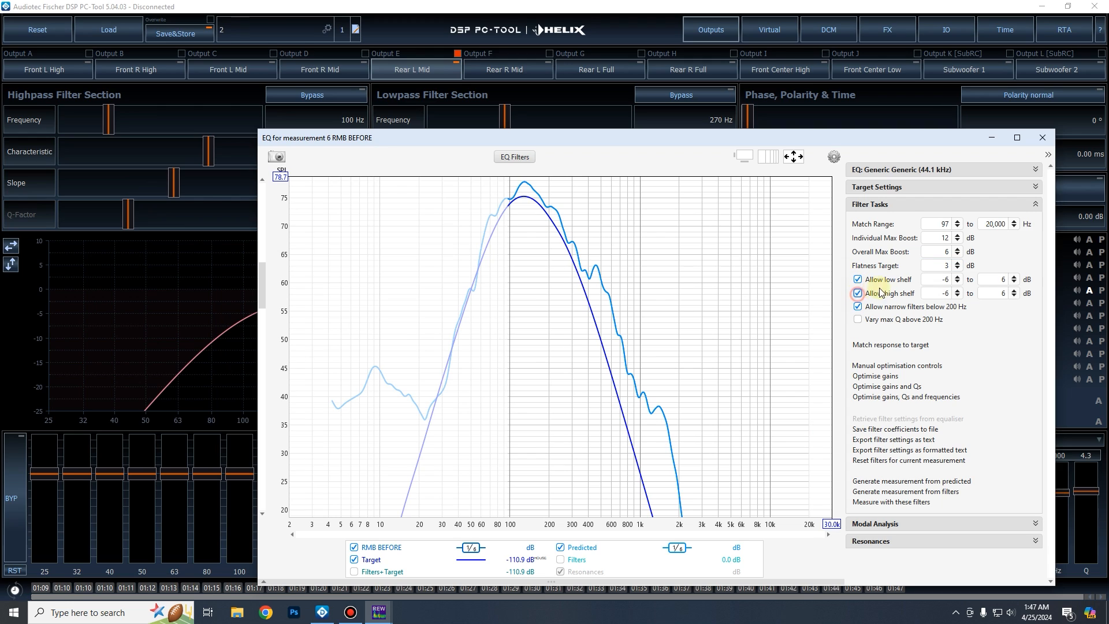
{"action": "double_click", "coordinate": [942, 280]}
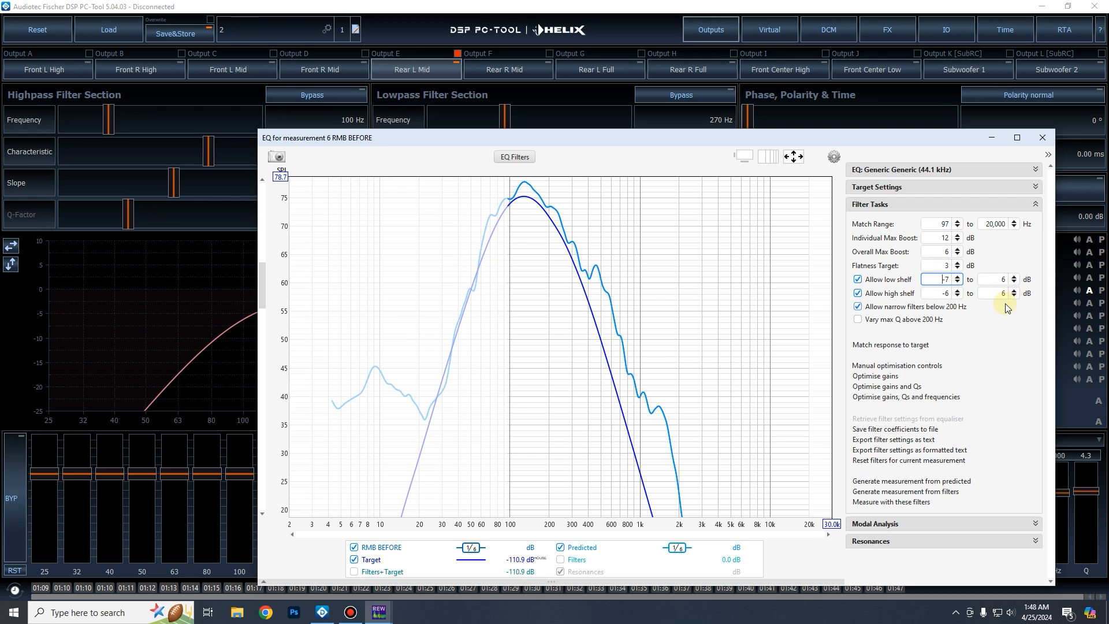
{"action": "key", "text": "Down"}
{"action": "key", "text": "Down"}
{"action": "key", "text": "Down"}
{"action": "key", "text": "Down"}
{"action": "double_click", "coordinate": [942, 294]}
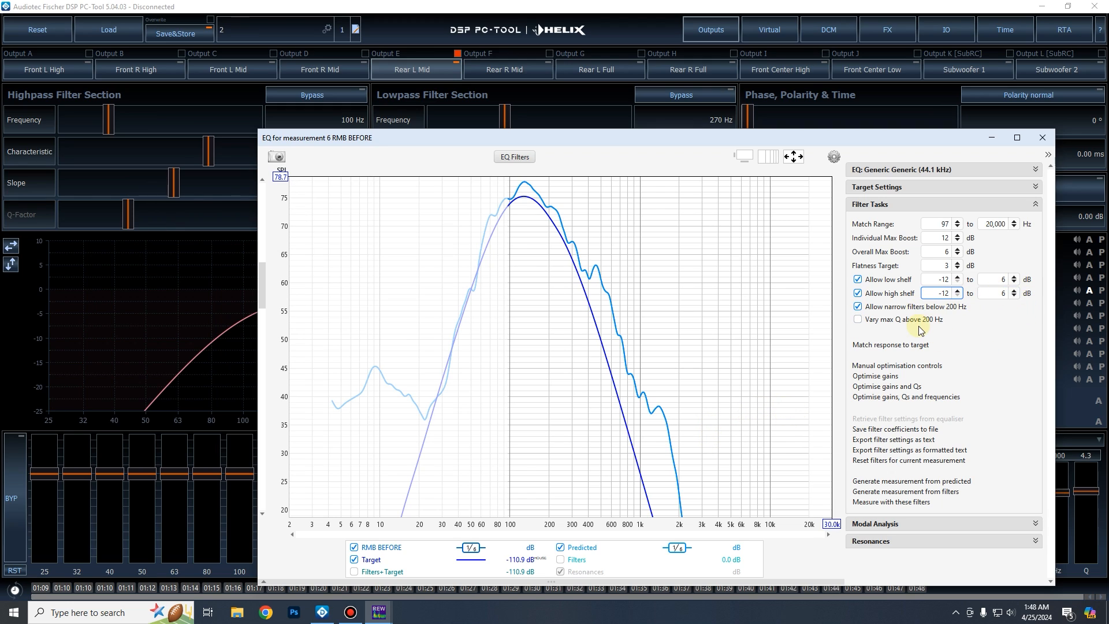
Set the match range to 50 to 2,500 Hz and match the RMB BEFORE response to the target.
{"action": "left_click", "coordinate": [876, 343]}
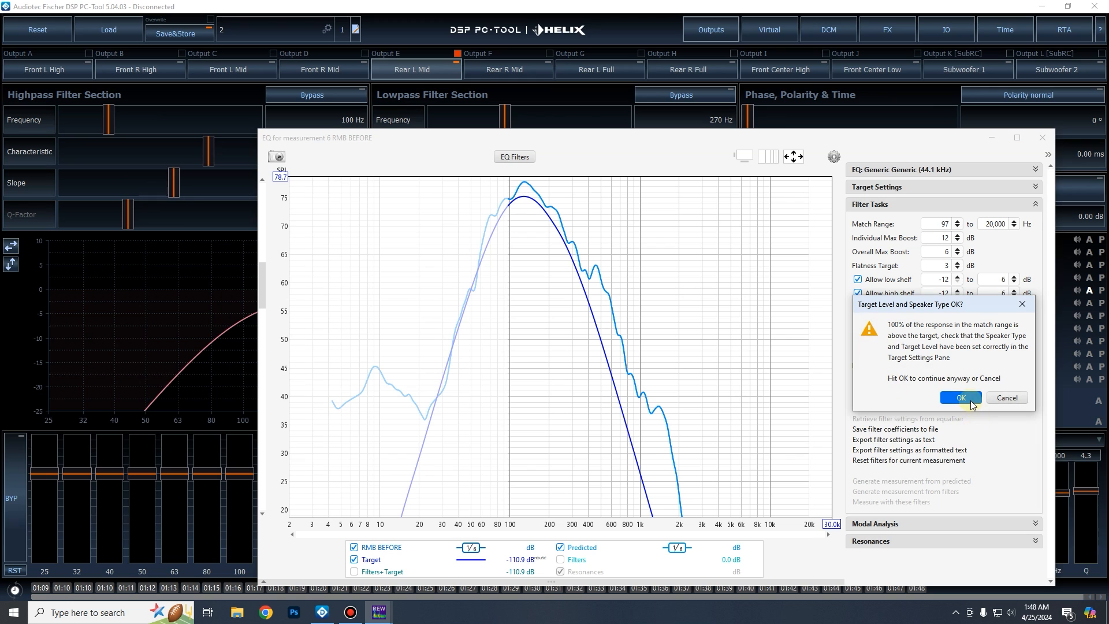
{"action": "left_click", "coordinate": [1008, 397]}
{"action": "left_click", "coordinate": [939, 223]}
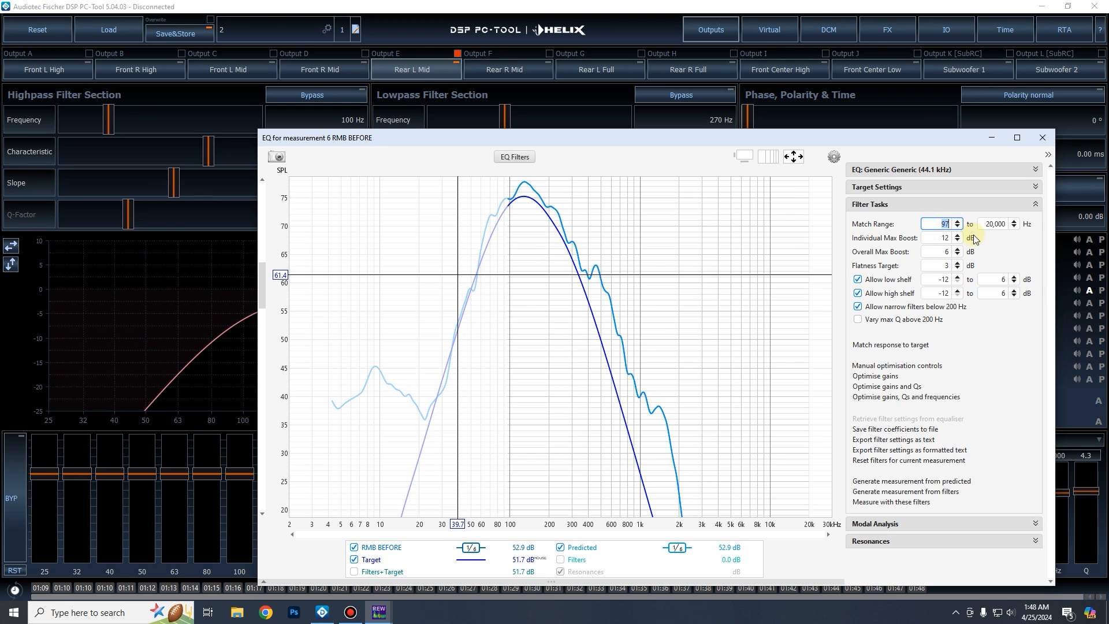
{"action": "type", "text": "50"}
{"action": "key", "text": "Tab"}
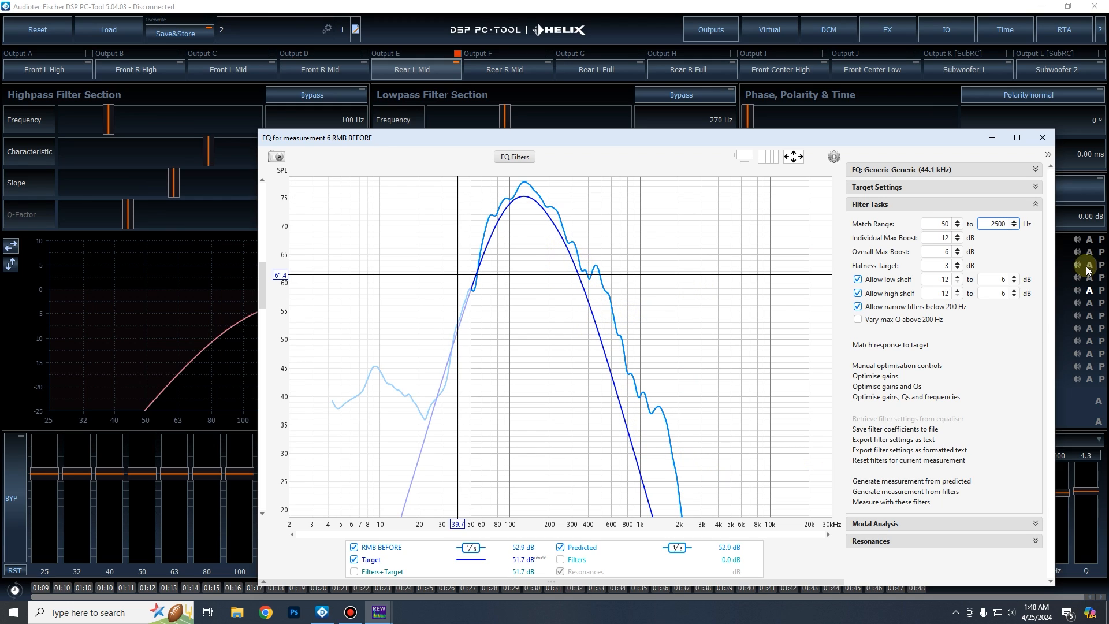
{"action": "left_click", "coordinate": [890, 345]}
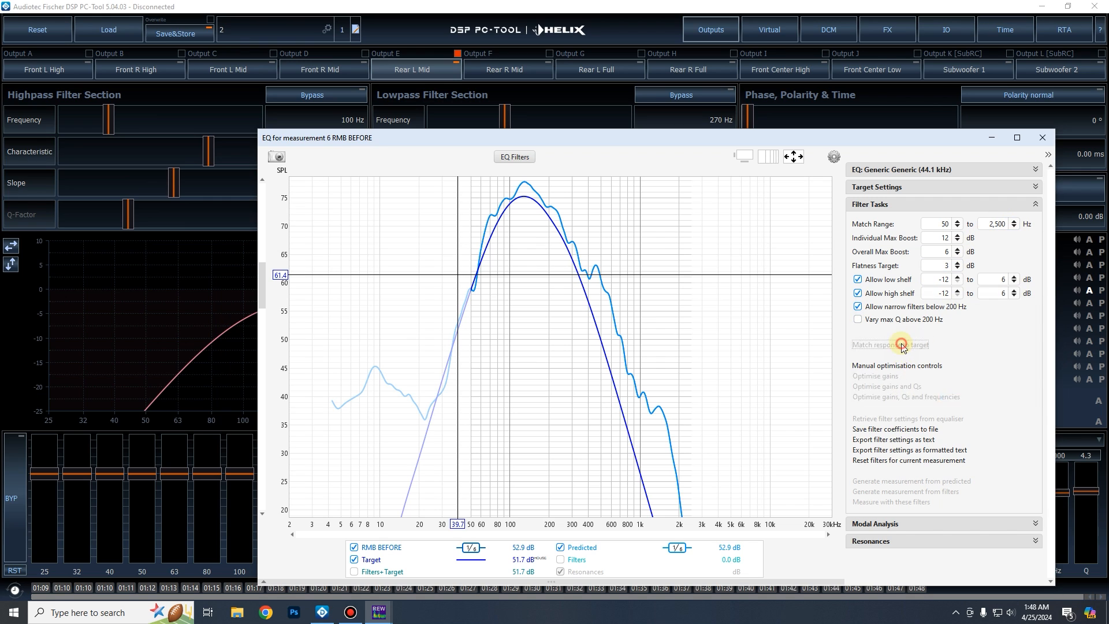
Optimise the RMB BEFORE filter gains, Qs and frequencies, hide the measured trace and open the EQ filters list.
{"action": "left_click", "coordinate": [958, 394]}
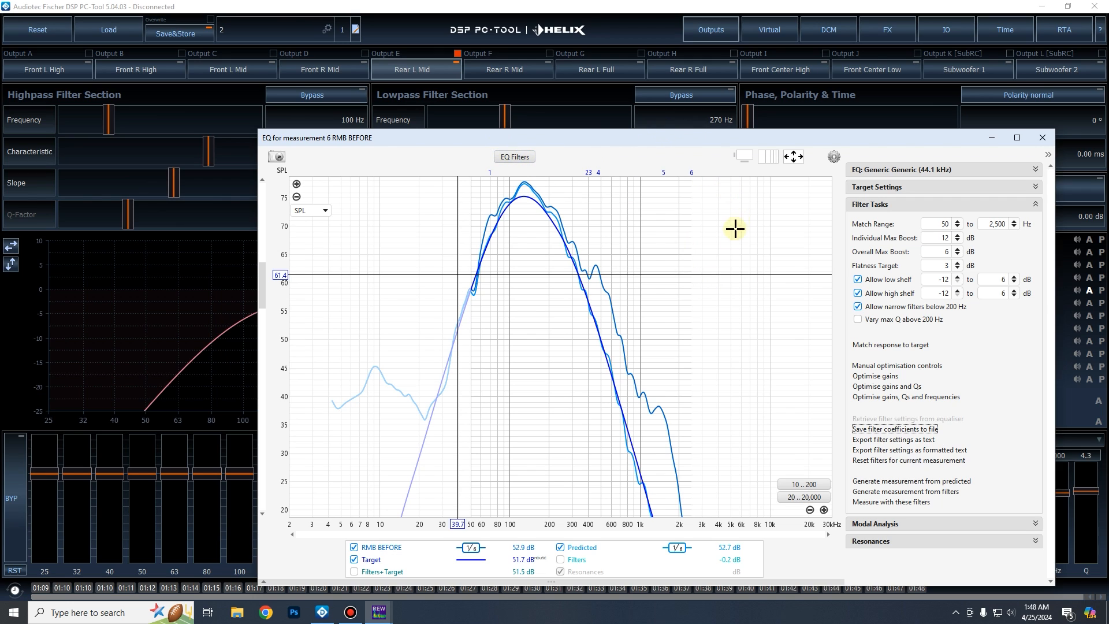
{"action": "left_click", "coordinate": [366, 549]}
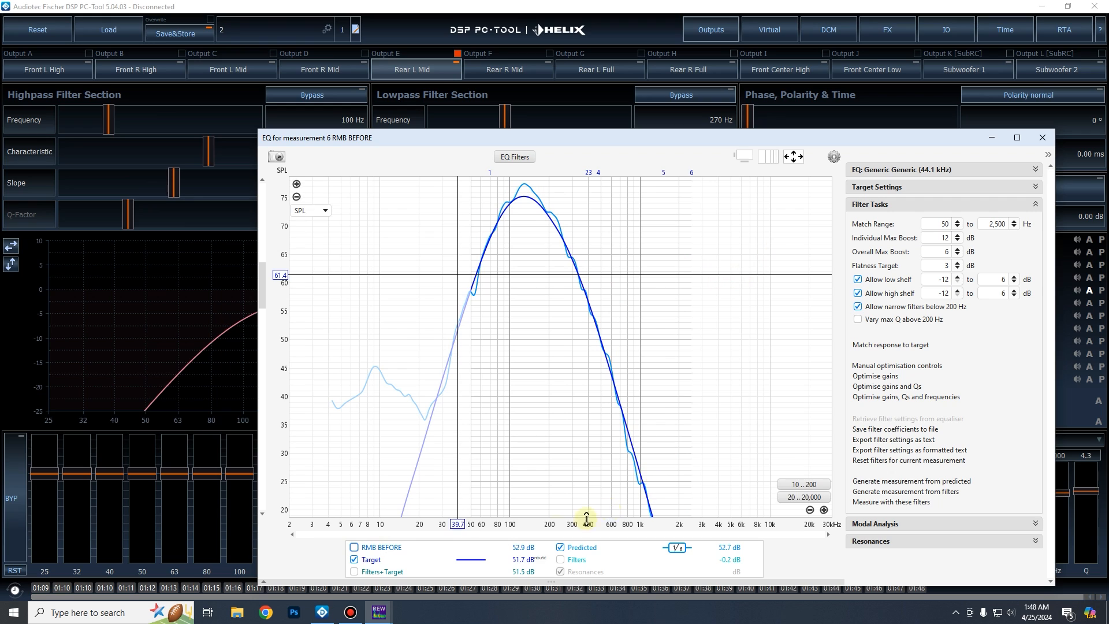
{"action": "left_click", "coordinate": [526, 159]}
{"action": "left_click_drag", "start_coordinate": [564, 104], "coordinate": [786, 192]}
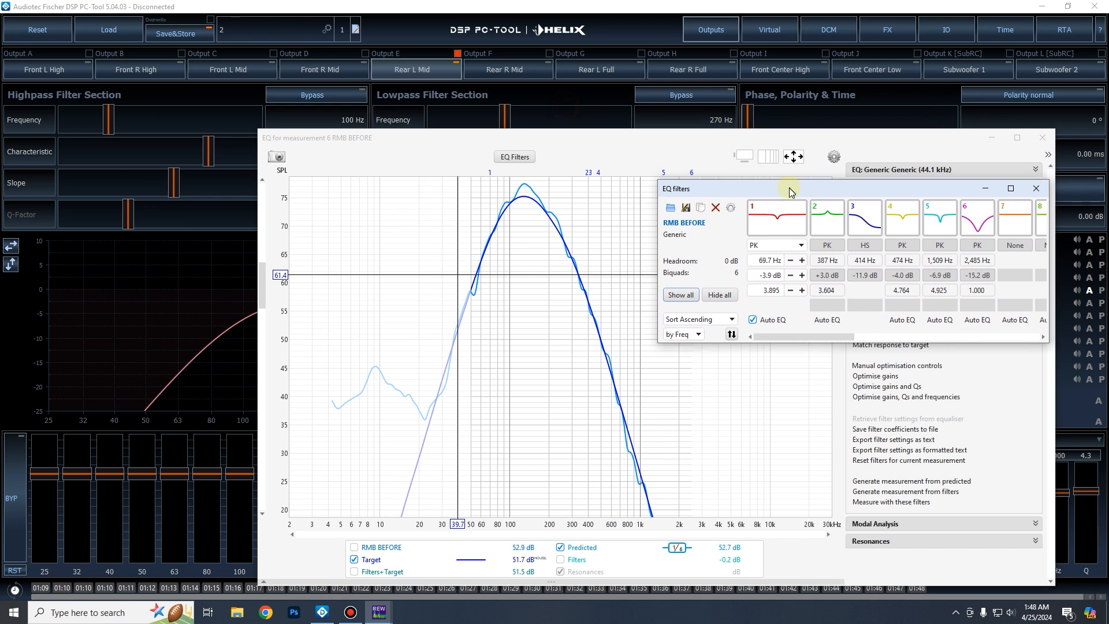
Set filter 7 to a PK filter at 130 Hz with -3.1 dB gain and a Q of 5.
{"action": "left_click_drag", "start_coordinate": [830, 337], "coordinate": [851, 337]}
{"action": "left_click", "coordinate": [945, 247]}
{"action": "left_click", "coordinate": [946, 247]}
{"action": "left_click", "coordinate": [948, 261]}
{"action": "left_click", "coordinate": [524, 209]}
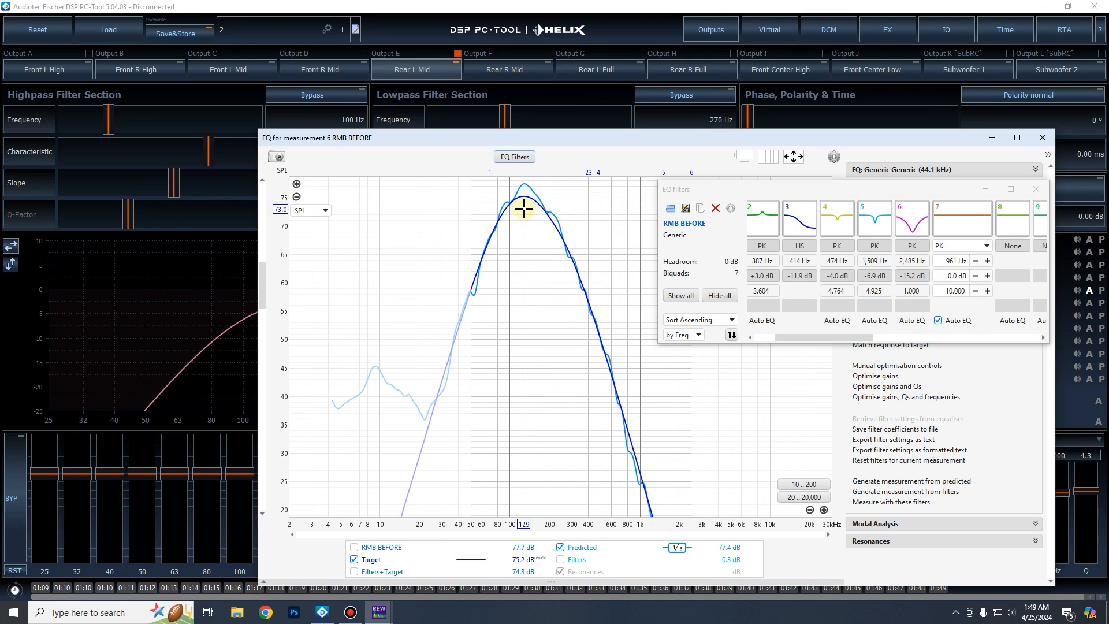
{"action": "left_click", "coordinate": [939, 261]}
{"action": "type", "text": "130"}
{"action": "key", "text": "Tab"}
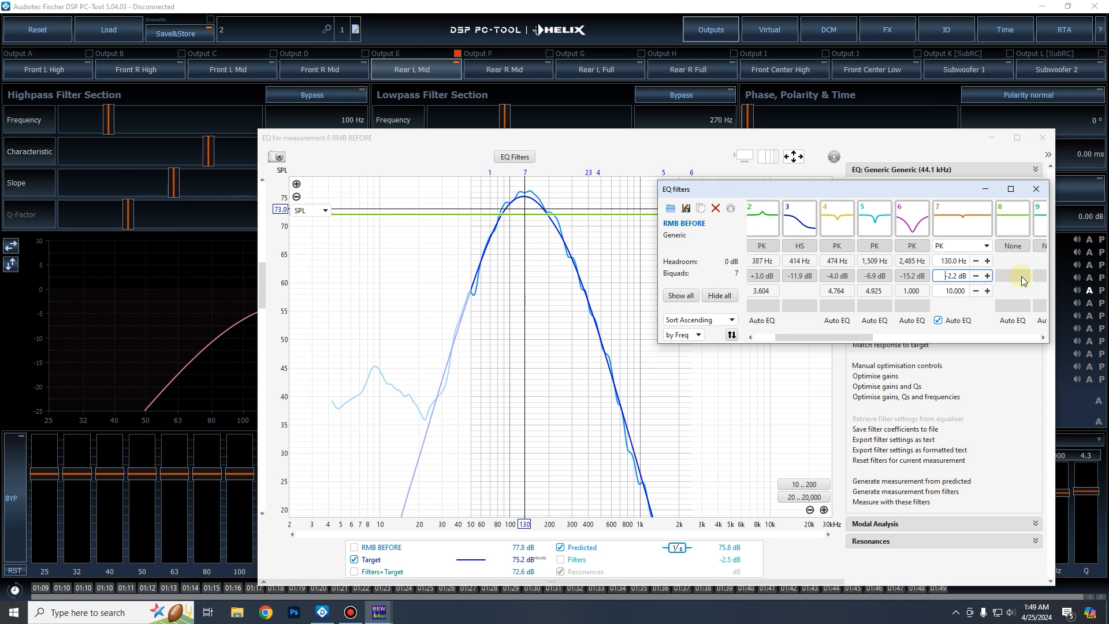
{"action": "key", "text": "Tab"}
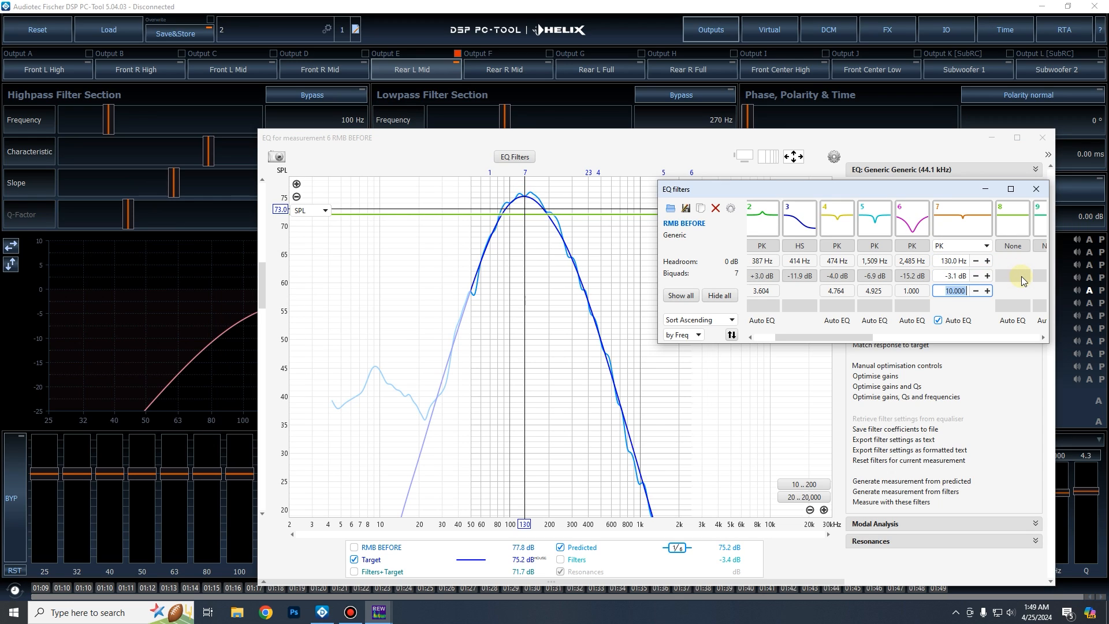
{"action": "type", "text": "5"}
{"action": "key", "text": "Return"}
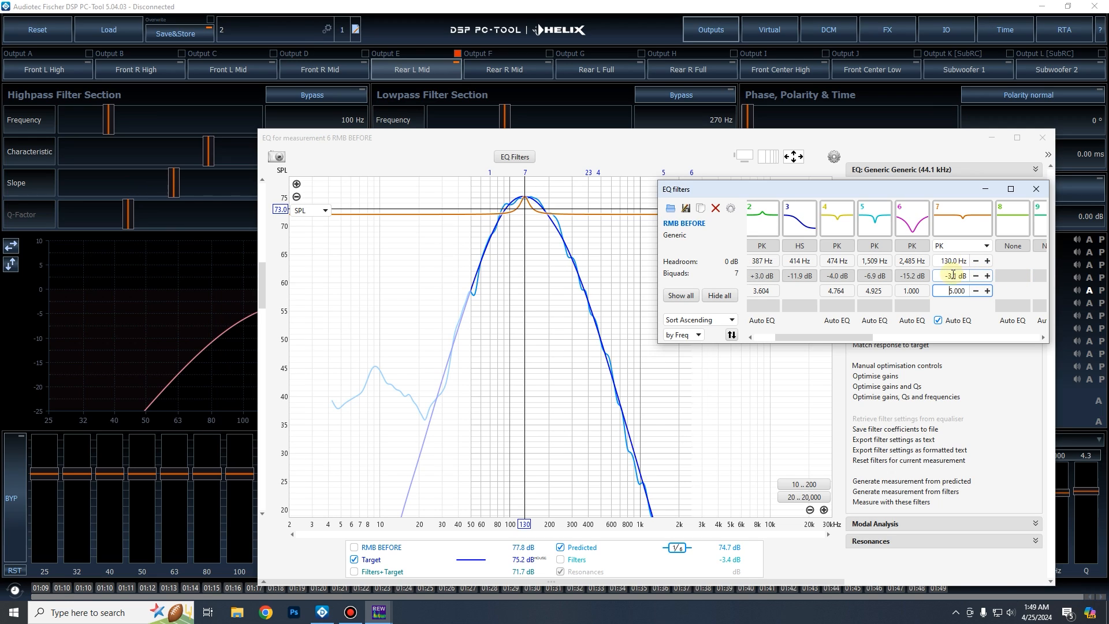
Fine-tune filter 7 to 132 Hz with a gain of -2.7 dB.
{"action": "left_click", "coordinate": [951, 264]}
{"action": "scroll", "coordinate": [950, 264], "scroll_direction": "up", "scroll_amount": 2}
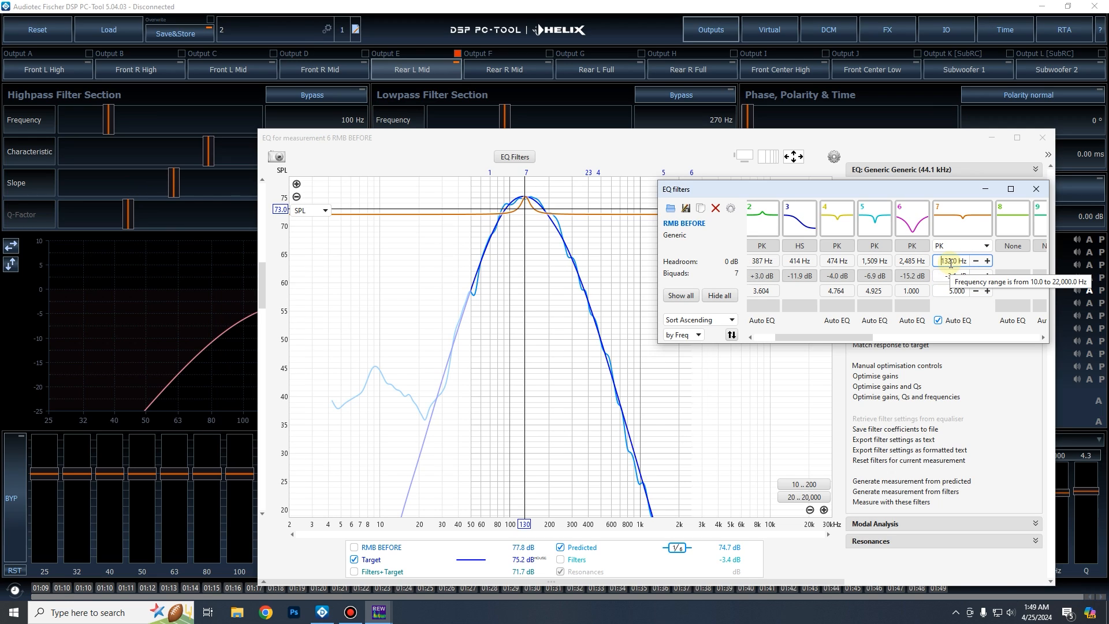
{"action": "left_click", "coordinate": [945, 276]}
{"action": "scroll", "coordinate": [945, 276], "scroll_direction": "up", "scroll_amount": 3}
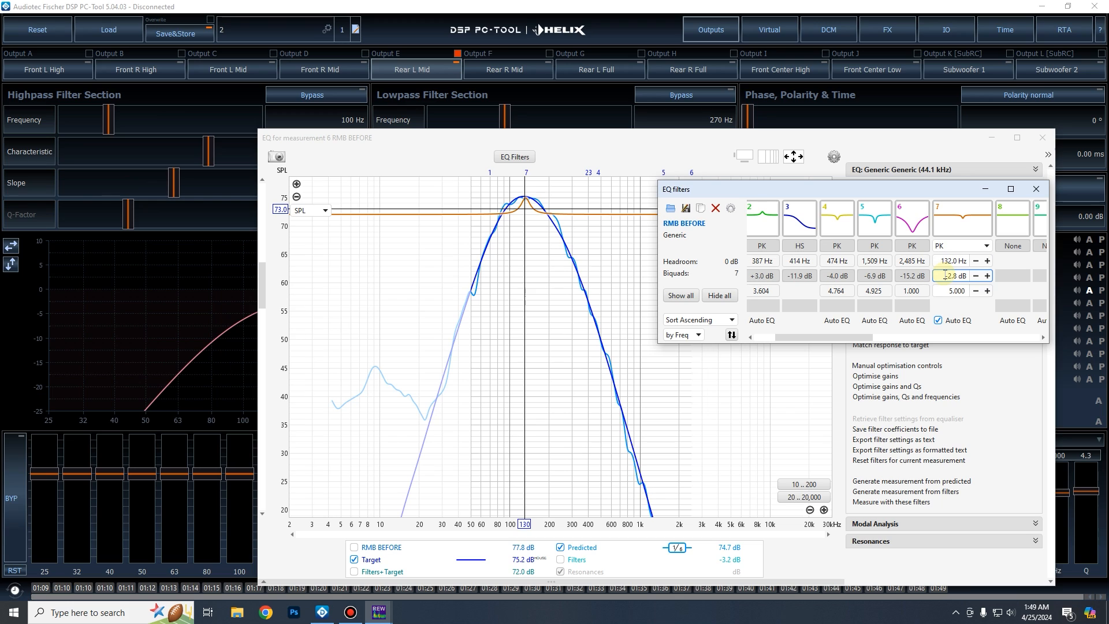
Set filter 8 to PK at 217 Hz with -1.5 dB gain and a Q of 5, and raise its frequency to 225 Hz.
{"action": "left_click_drag", "start_coordinate": [859, 338], "coordinate": [908, 339]}
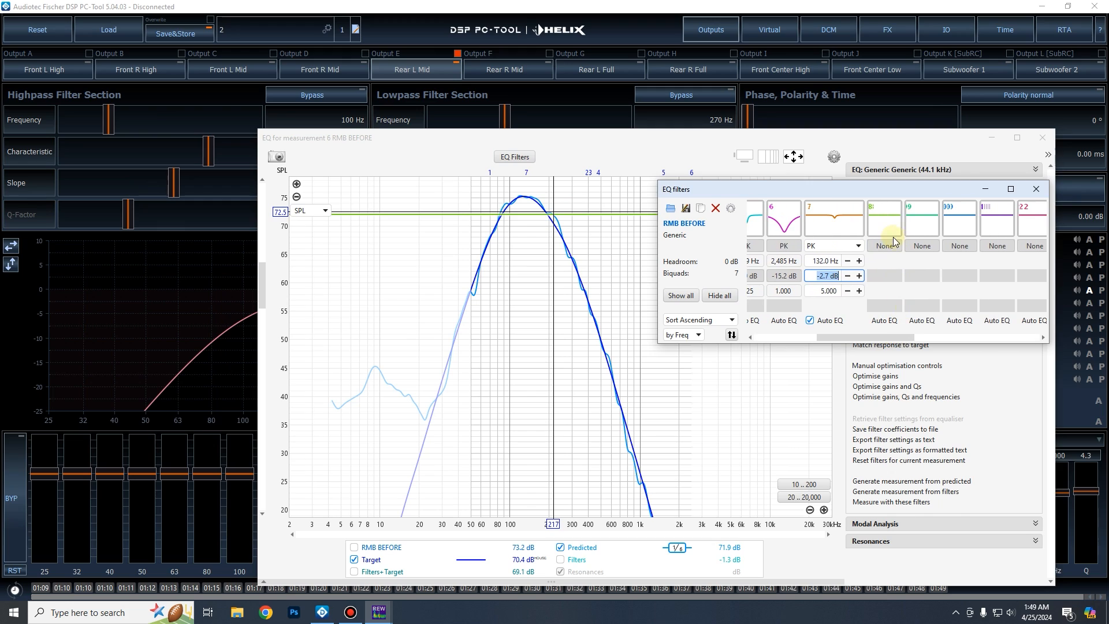
{"action": "left_click", "coordinate": [886, 246]}
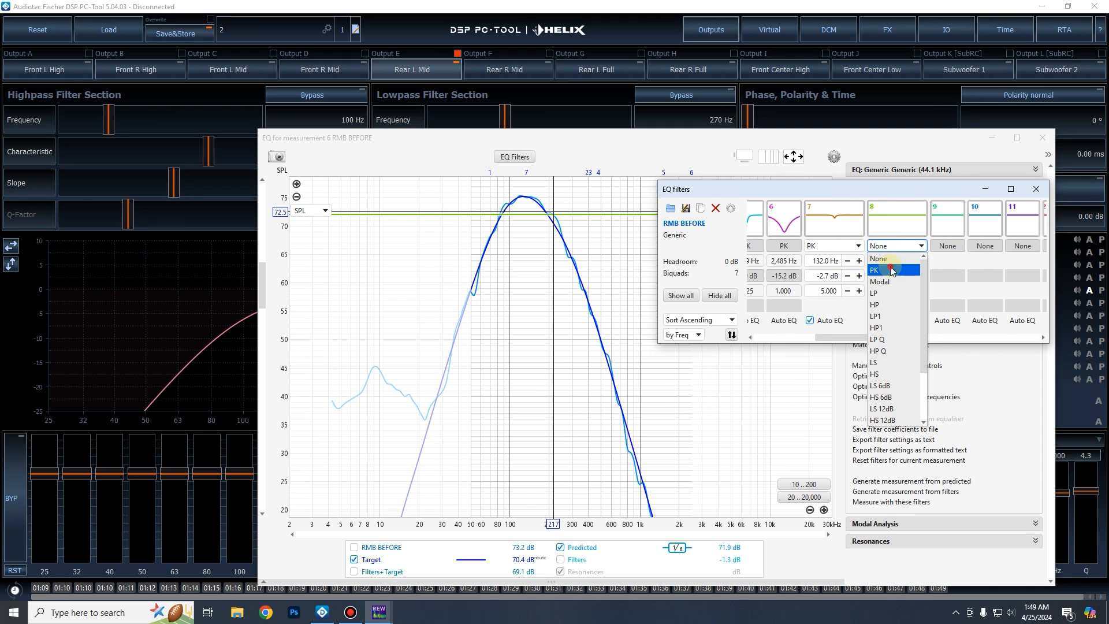
{"action": "left_click", "coordinate": [884, 264]}
{"action": "type", "text": "21"}
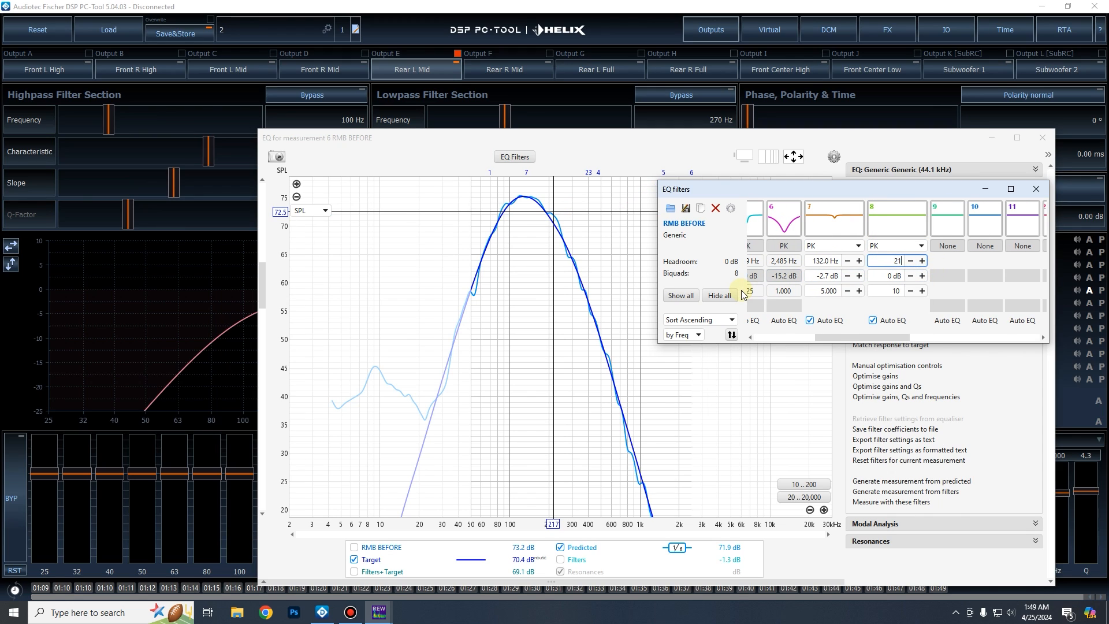
{"action": "type", "text": "7"}
{"action": "key", "text": "Tab"}
{"action": "key", "text": "Down"}
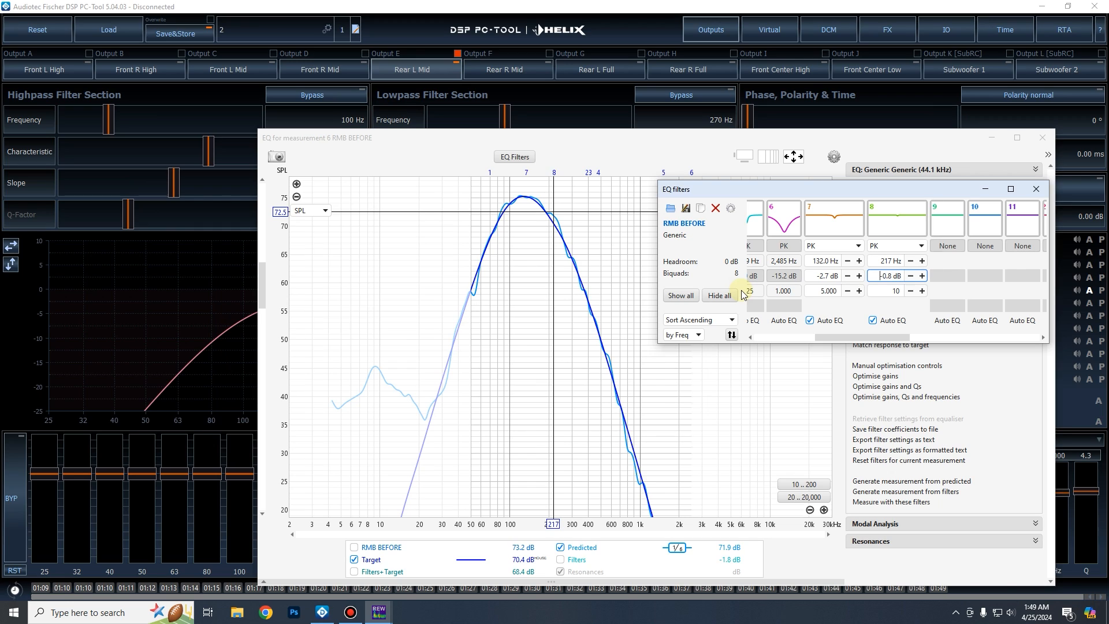
{"action": "key", "text": "Down"}
{"action": "key", "text": "Tab"}
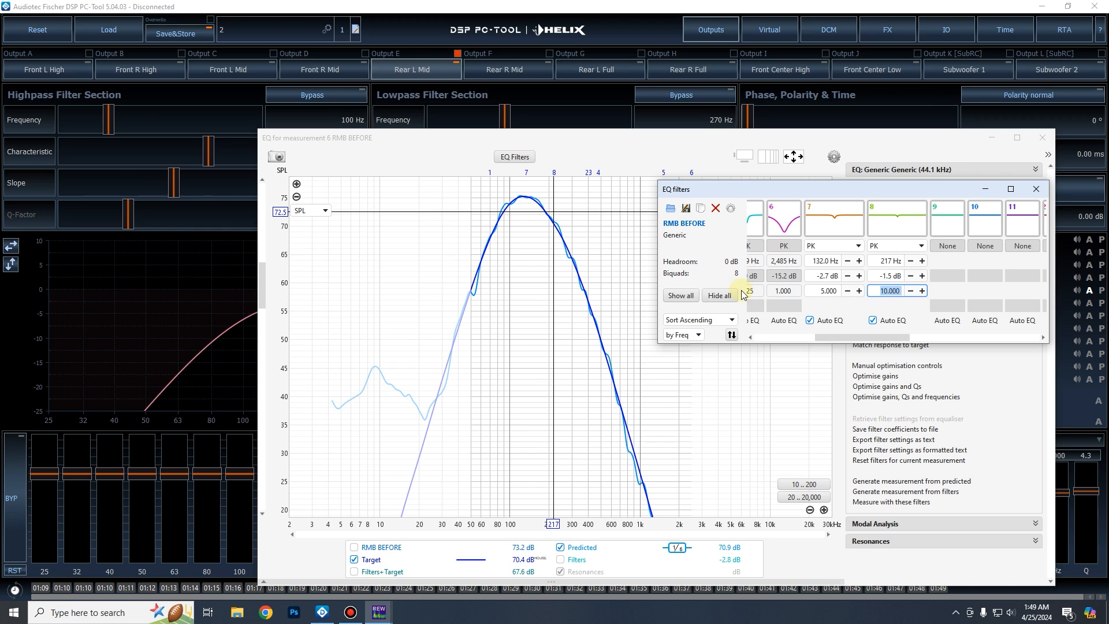
{"action": "type", "text": "5"}
{"action": "left_click", "coordinate": [888, 261]}
{"action": "key", "text": "Up"}
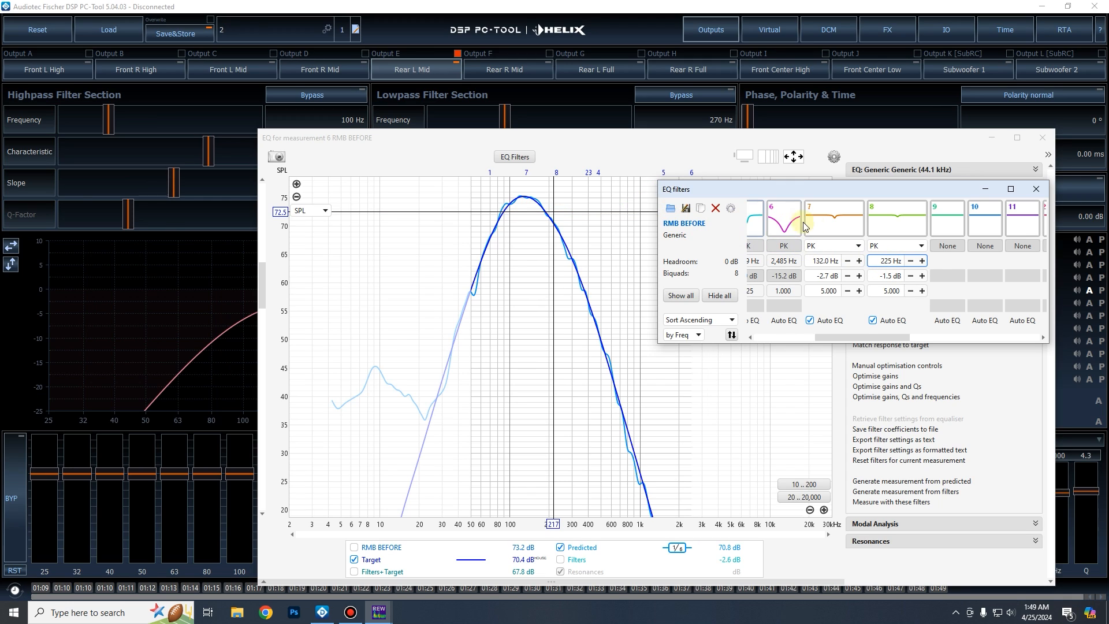
Check the predicted response near 68 Hz and sort the RMB BEFORE filters in ascending order of frequency.
{"action": "left_click", "coordinate": [491, 199]}
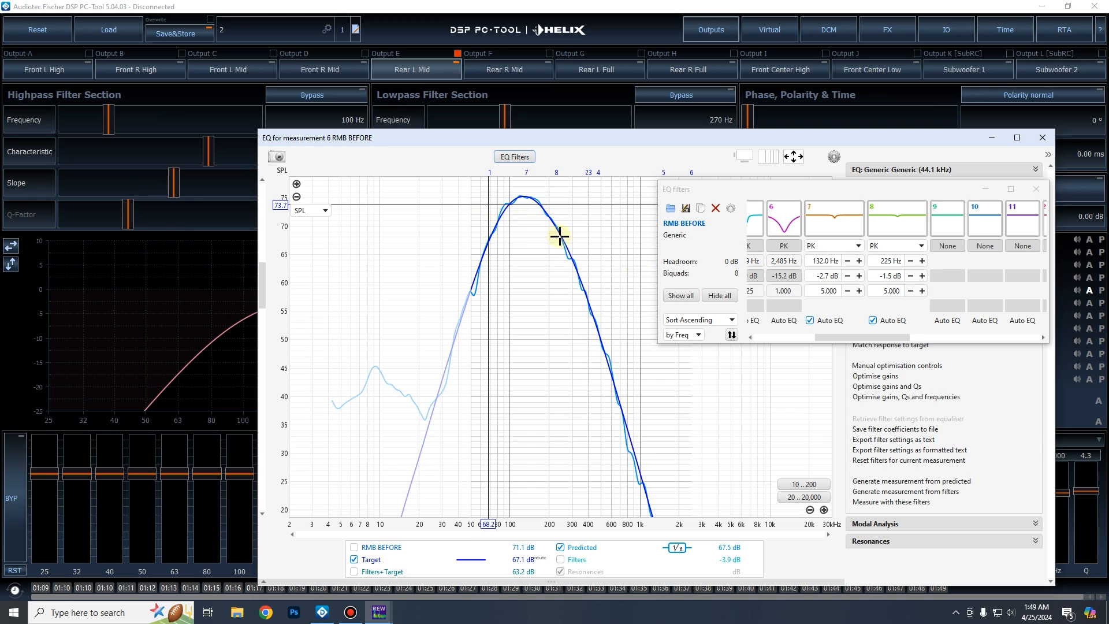
{"action": "left_click", "coordinate": [849, 339]}
{"action": "left_click_drag", "start_coordinate": [849, 339], "coordinate": [841, 339]}
{"action": "left_click", "coordinate": [732, 335]}
{"action": "left_click_drag", "start_coordinate": [854, 337], "coordinate": [747, 339]}
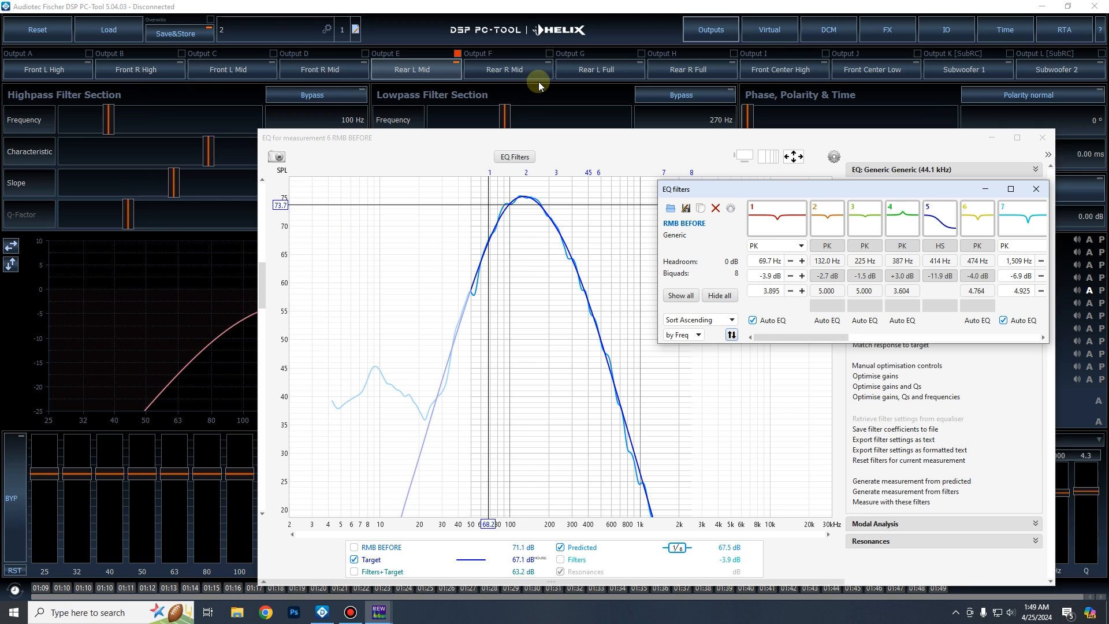
Switch to DSP PC-Tool and load the RMB BEFORE filters into the Advanced Import Manager for Rear R Mid as a REW - Generic Import.
{"action": "left_click", "coordinate": [502, 68]}
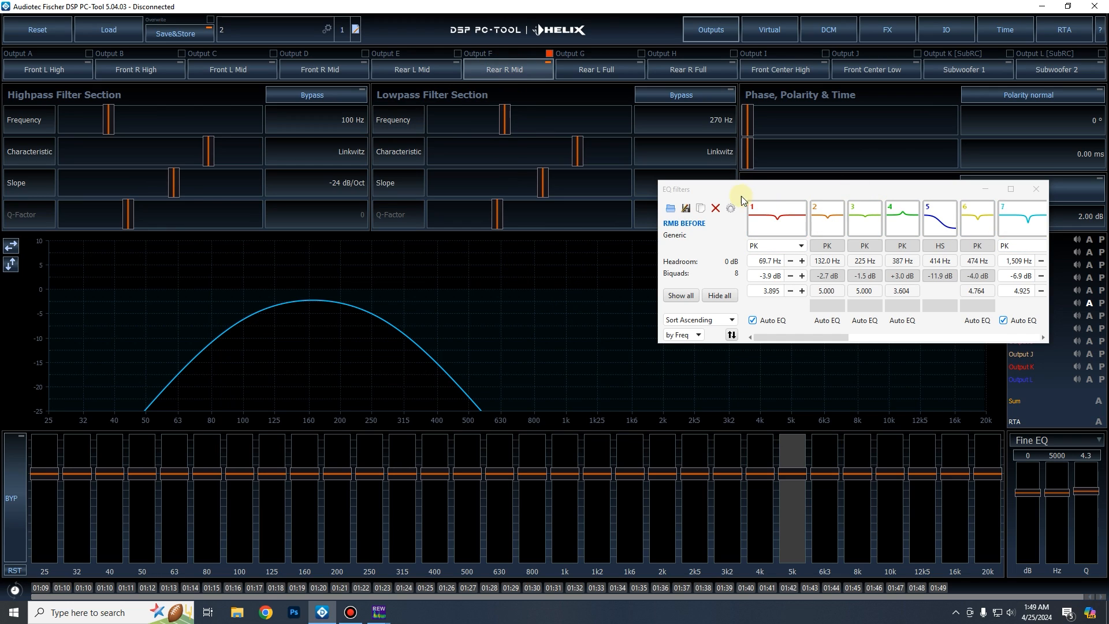
{"action": "left_click", "coordinate": [700, 209]}
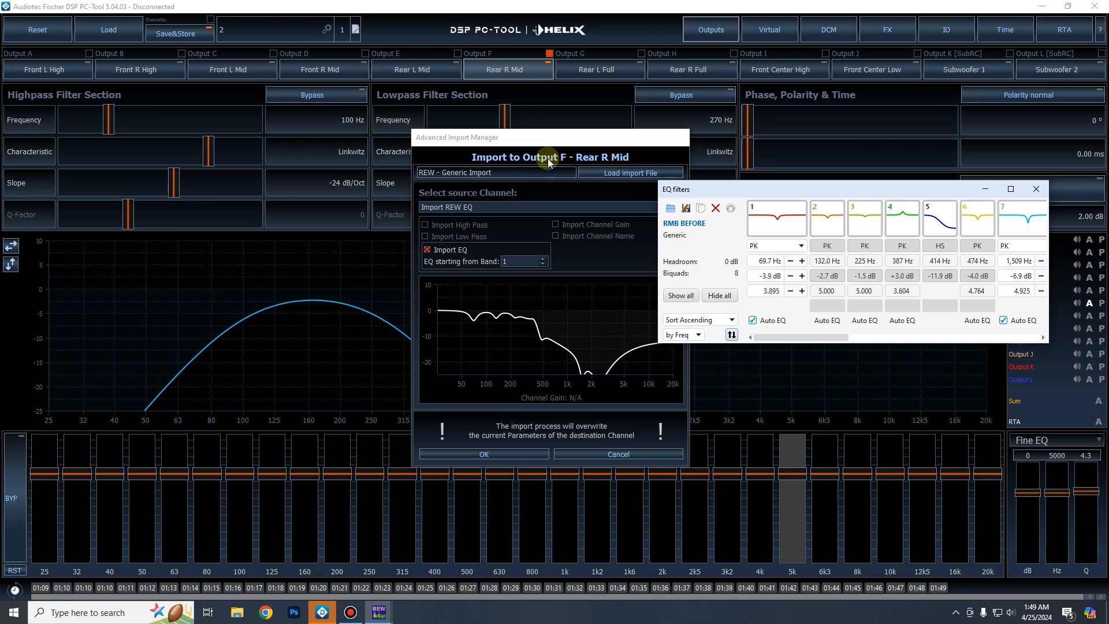
{"action": "left_click", "coordinate": [1035, 189]}
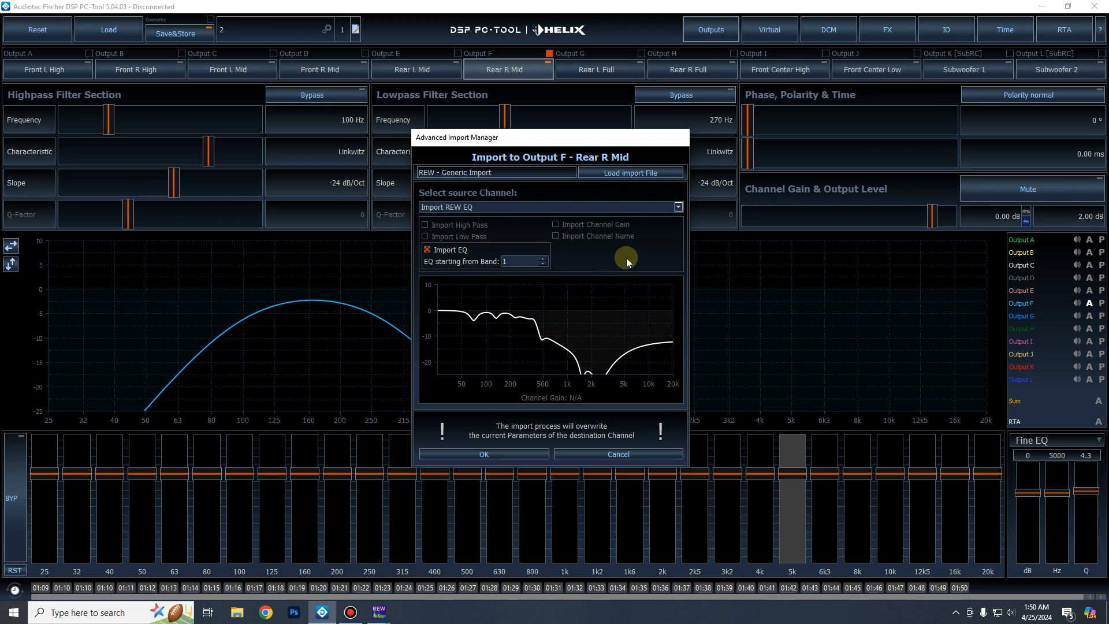
{"action": "left_click", "coordinate": [508, 261]}
{"action": "left_click_drag", "start_coordinate": [496, 138], "coordinate": [671, 118]}
{"action": "left_click_drag", "start_coordinate": [746, 121], "coordinate": [643, 161]}
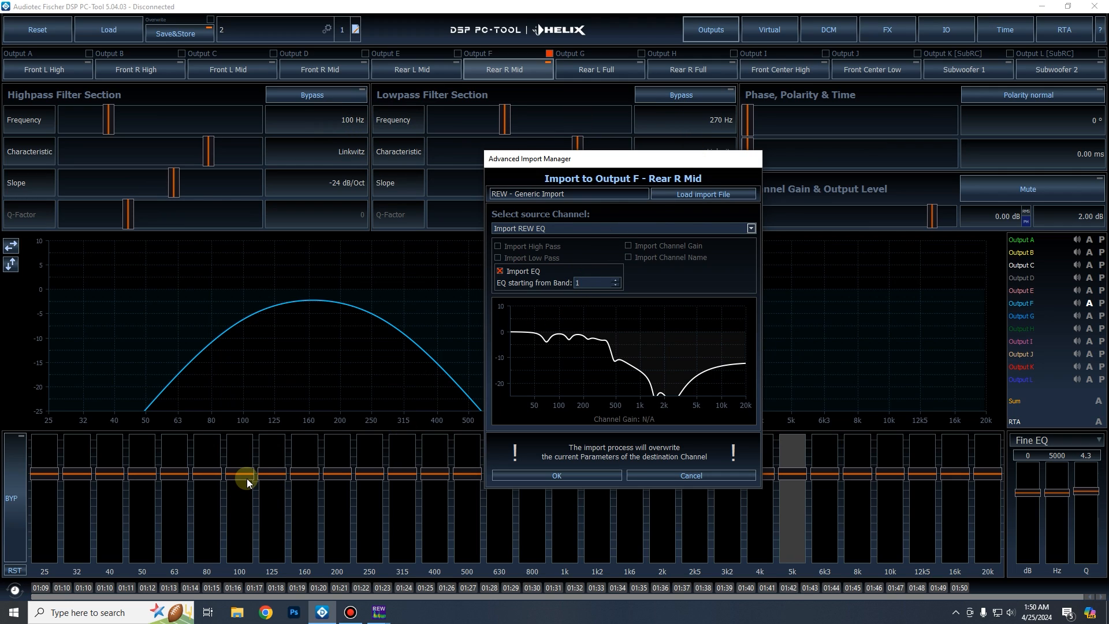
Step through the Rear R Mid output's EQ bands from 25 Hz up to 500 Hz.
{"action": "left_click", "coordinate": [49, 483]}
{"action": "key", "text": "Right"}
{"action": "key", "text": "Right"}
{"action": "key", "text": "Right"}
{"action": "key", "text": "Right"}
{"action": "key", "text": "Right"}
{"action": "key", "text": "Right"}
{"action": "key", "text": "Right"}
{"action": "key", "text": "Right"}
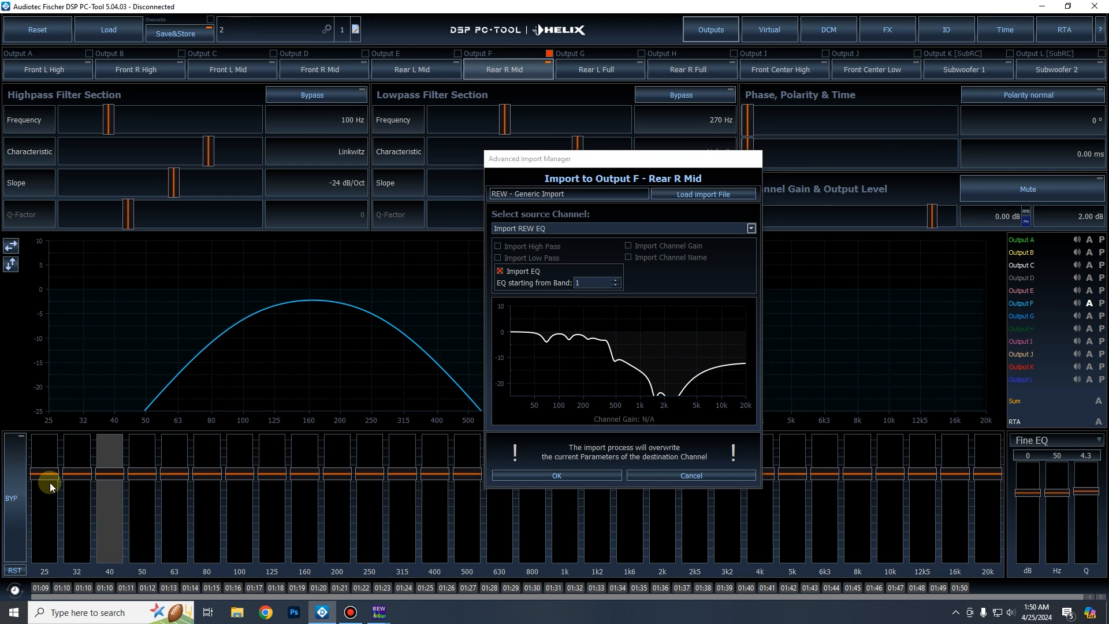
{"action": "key", "text": "Right"}
{"action": "key", "text": "Right"}
{"action": "key", "text": "Right"}
{"action": "key", "text": "Right"}
{"action": "key", "text": "Right"}
{"action": "key", "text": "Right"}
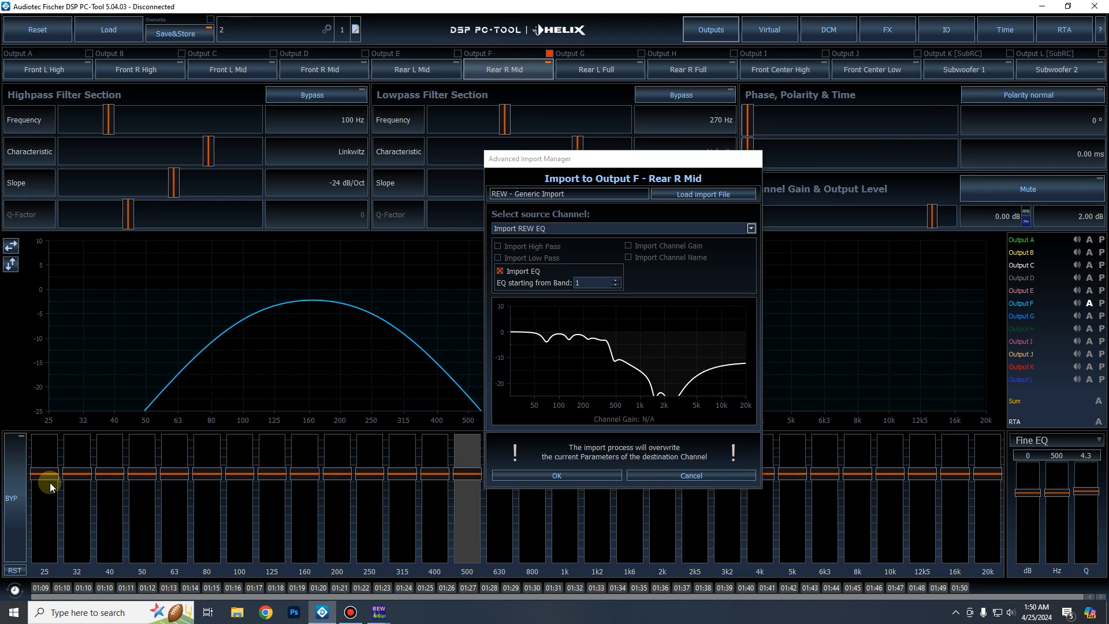
Set the imported EQ to start from band 21 and import it into the Rear R Mid output.
{"action": "left_click_drag", "start_coordinate": [592, 285], "coordinate": [441, 301]}
{"action": "key", "text": "Up"}
{"action": "key", "text": "Up"}
{"action": "key", "text": "Up"}
{"action": "key", "text": "Up"}
{"action": "key", "text": "Up"}
{"action": "key", "text": "Up"}
{"action": "key", "text": "Up"}
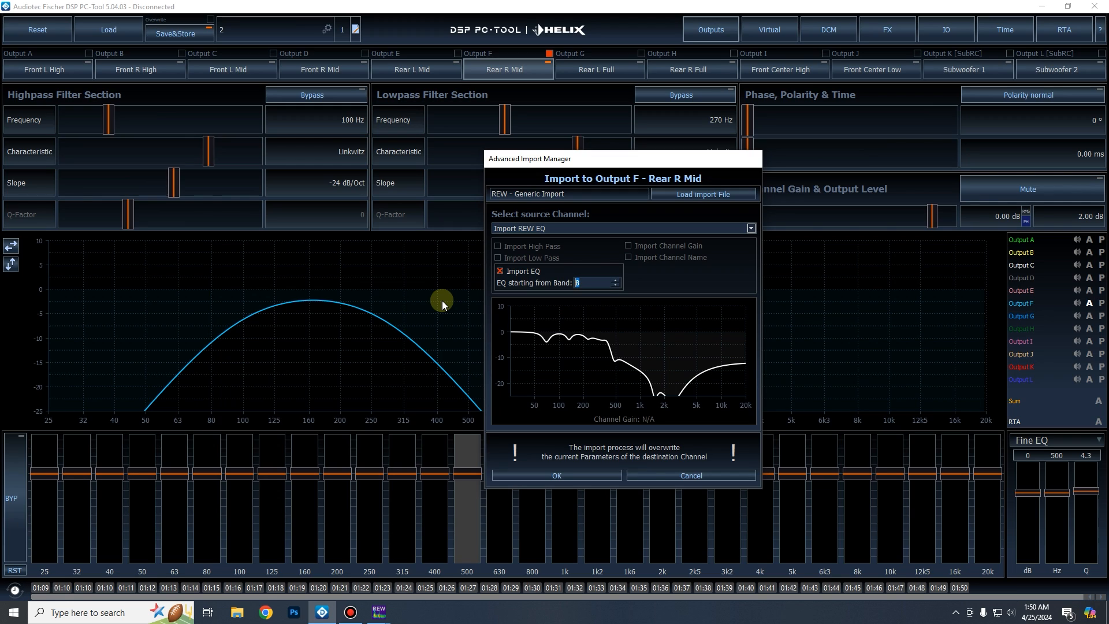
{"action": "key", "text": "Up"}
{"action": "key", "text": "Down"}
{"action": "left_click", "coordinate": [584, 475]}
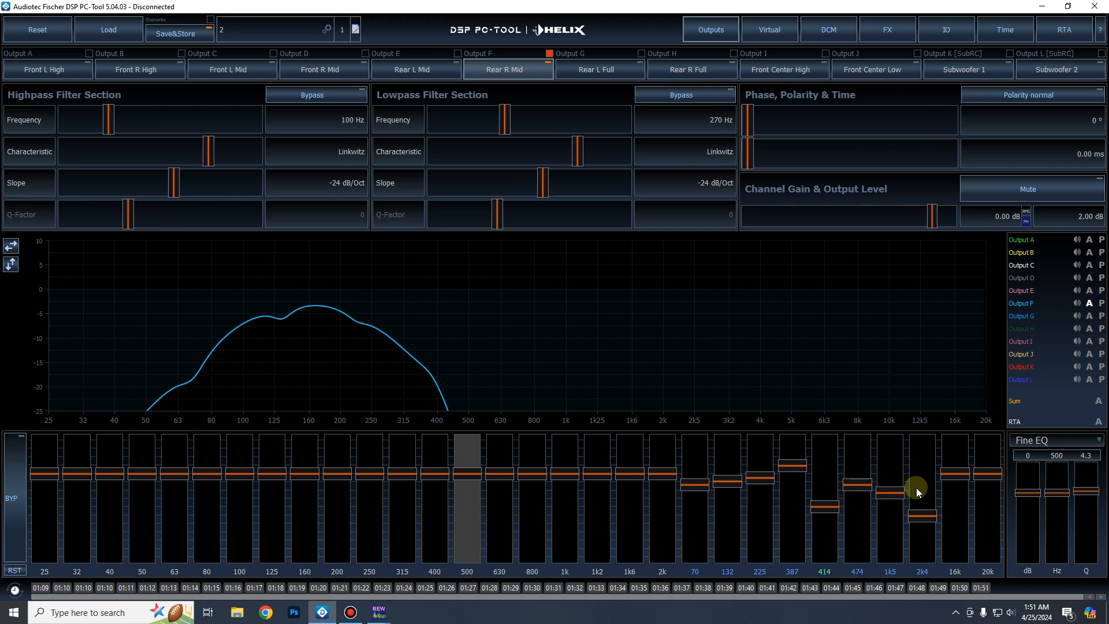
Examine the unused 16 kHz and 20 kHz bands at the end of the Rear R Mid equaliser.
{"action": "left_click", "coordinate": [958, 472]}
{"action": "left_click", "coordinate": [988, 471]}
{"action": "left_click", "coordinate": [956, 469]}
{"action": "left_click", "coordinate": [984, 469]}
{"action": "left_click", "coordinate": [944, 475]}
{"action": "left_click", "coordinate": [986, 471]}
{"action": "left_click", "coordinate": [959, 471]}
{"action": "left_click", "coordinate": [985, 477]}
{"action": "left_click", "coordinate": [957, 476]}
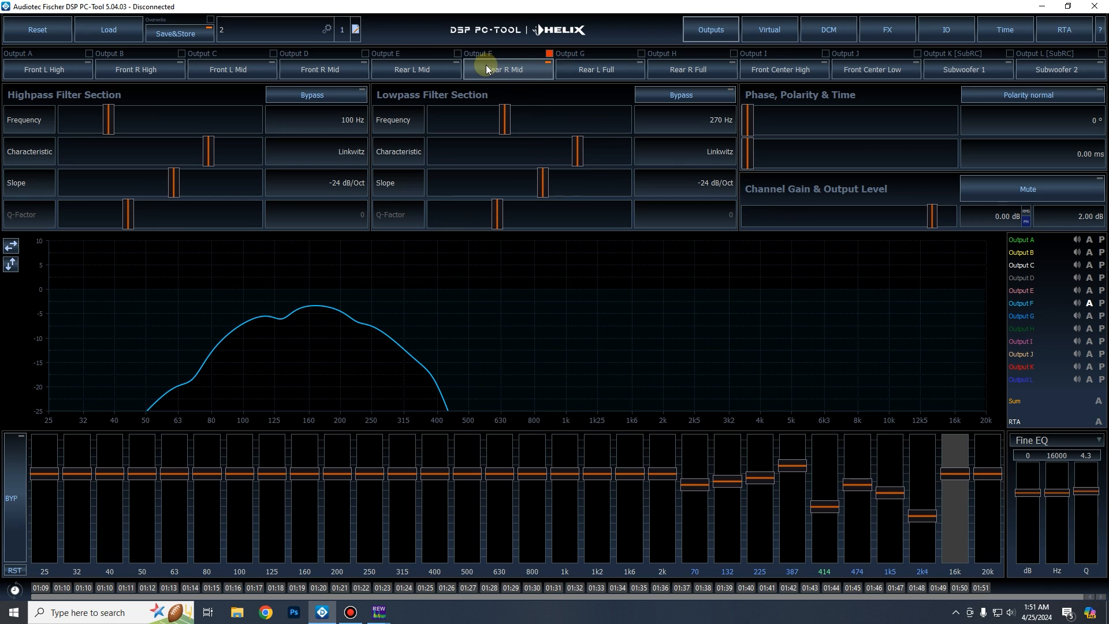
Select the Rear L Mid output, switch to REW and open the RMB BEFORE measurement's target settings in the EQ window.
{"action": "left_click", "coordinate": [403, 71]}
{"action": "mouse_move", "coordinate": [379, 611]}
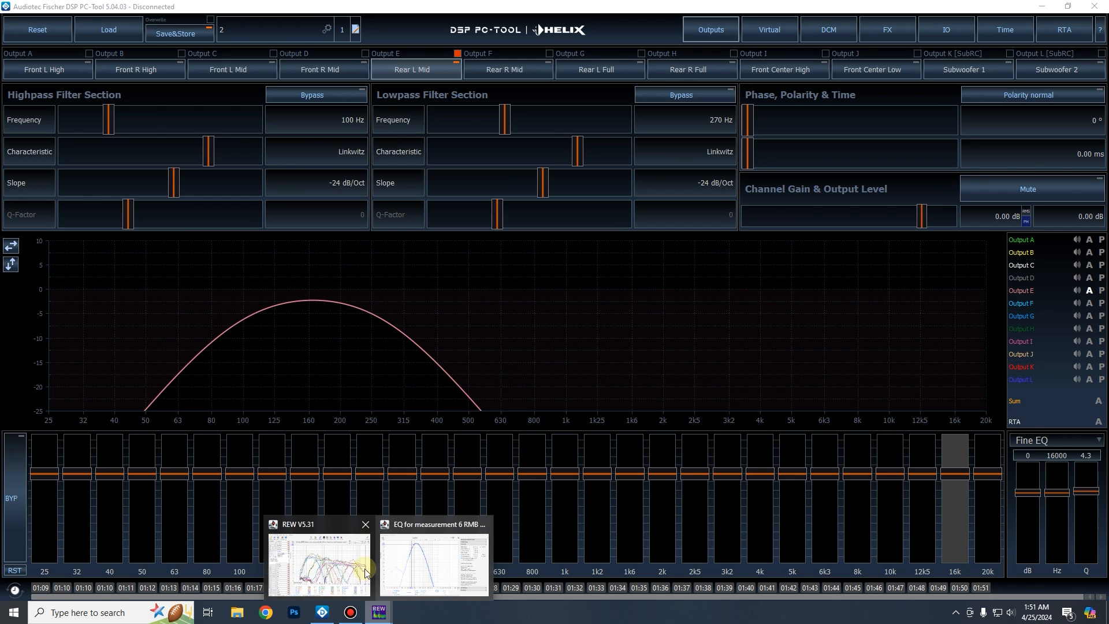
{"action": "left_click", "coordinate": [324, 560]}
{"action": "left_click", "coordinate": [166, 179]}
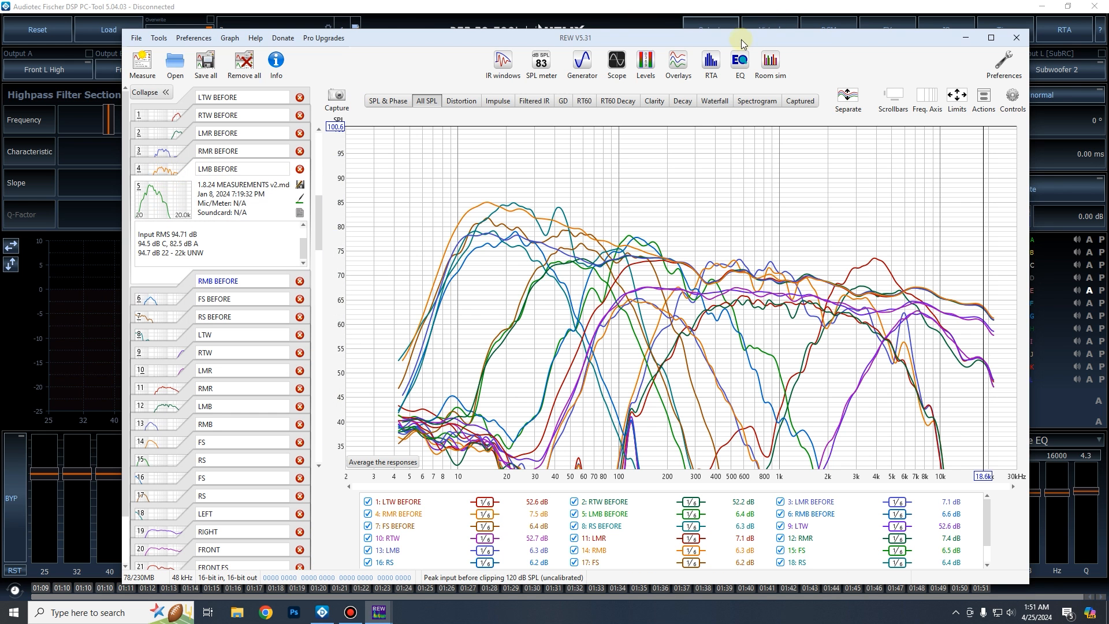
{"action": "left_click", "coordinate": [189, 282]}
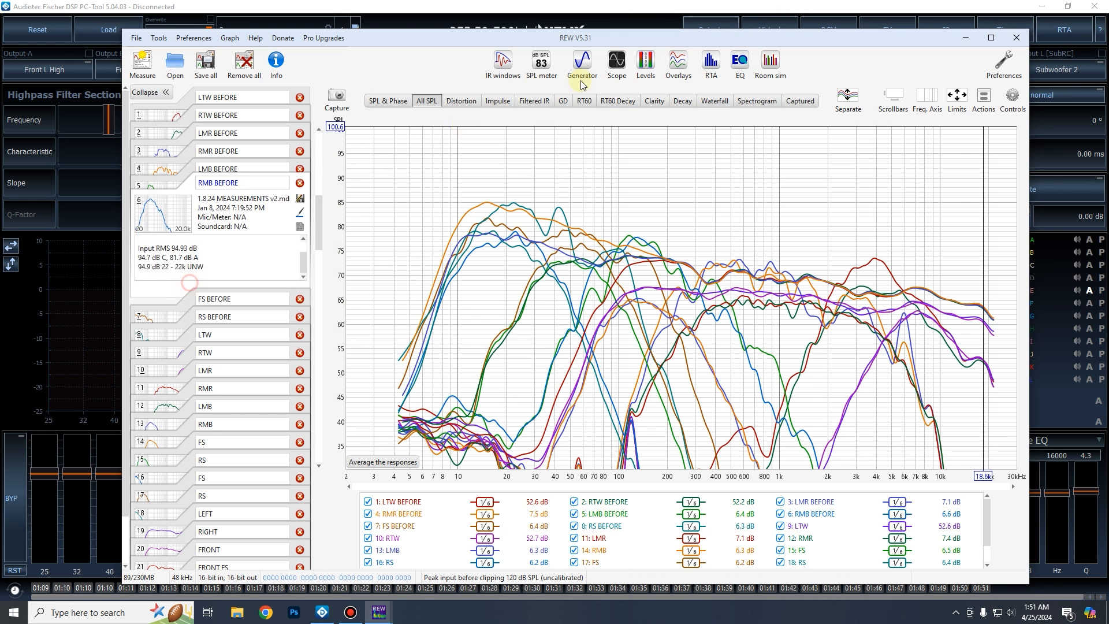
{"action": "left_click", "coordinate": [740, 63]}
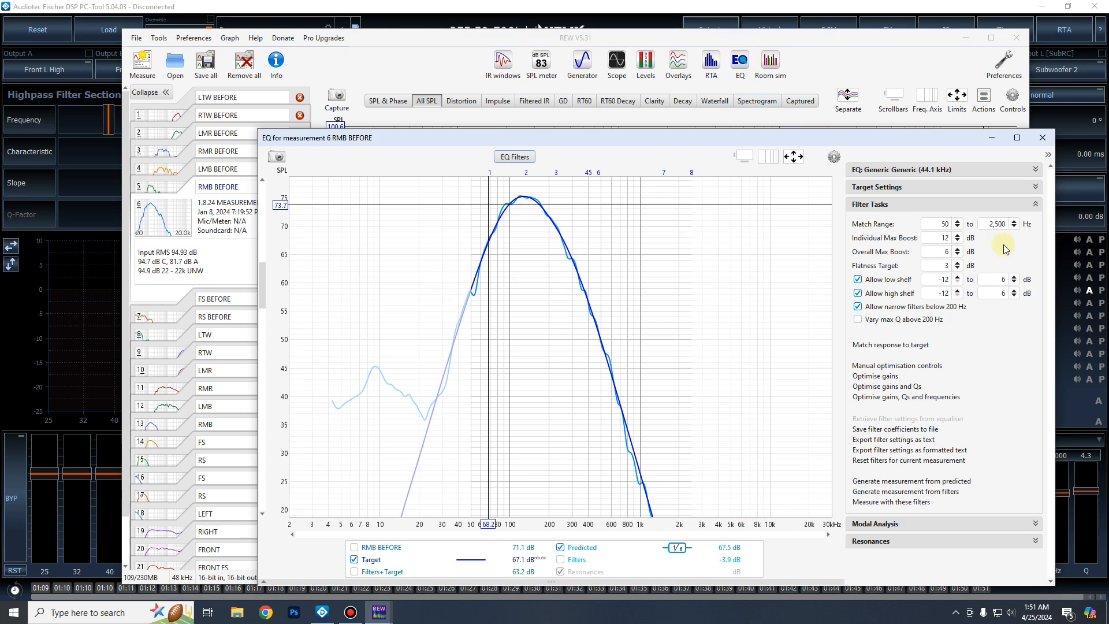
{"action": "left_click", "coordinate": [936, 187]}
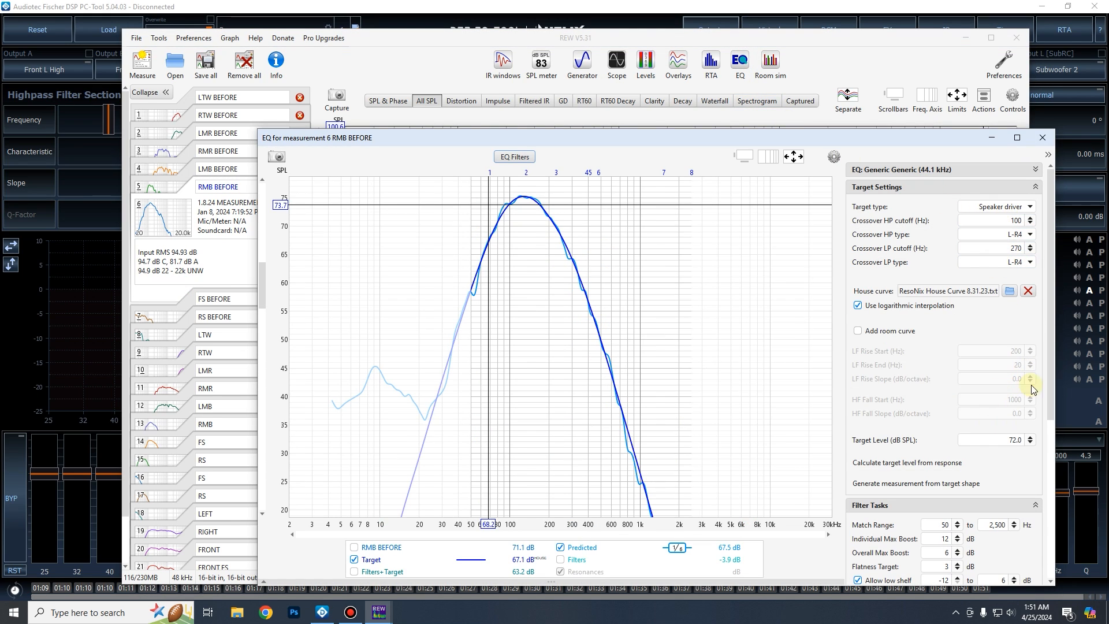
Set the LMB BEFORE target to a 100 Hz high-pass cutoff, a 270 Hz low-pass cutoff and a 72 dB target level.
{"action": "left_click", "coordinate": [138, 182]}
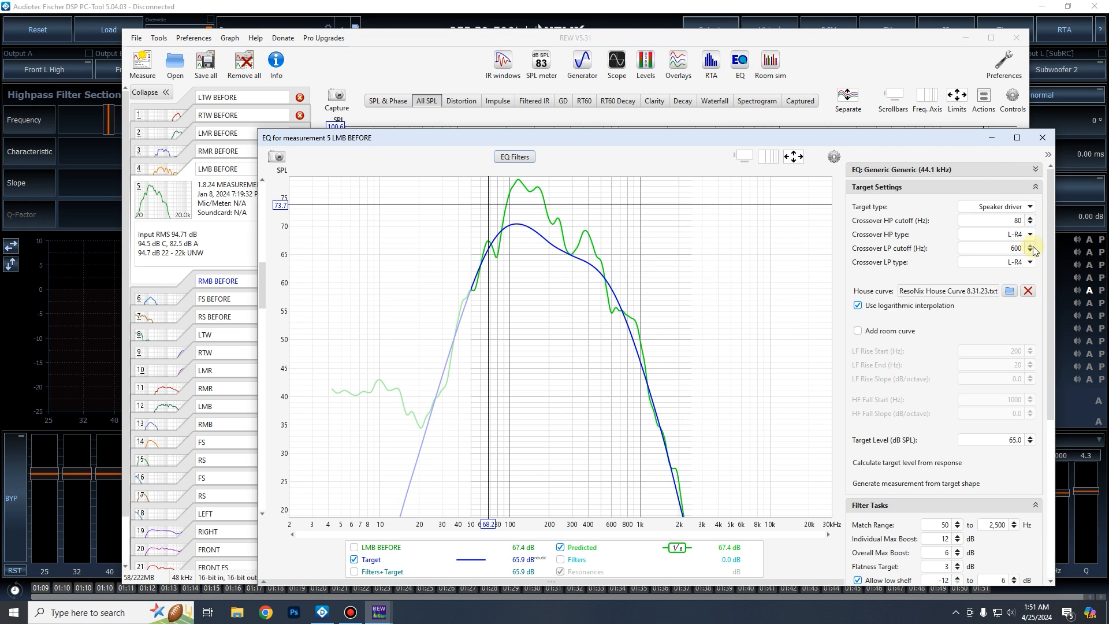
{"action": "double_click", "coordinate": [1003, 223]}
{"action": "type", "text": "100"}
{"action": "key", "text": "Tab"}
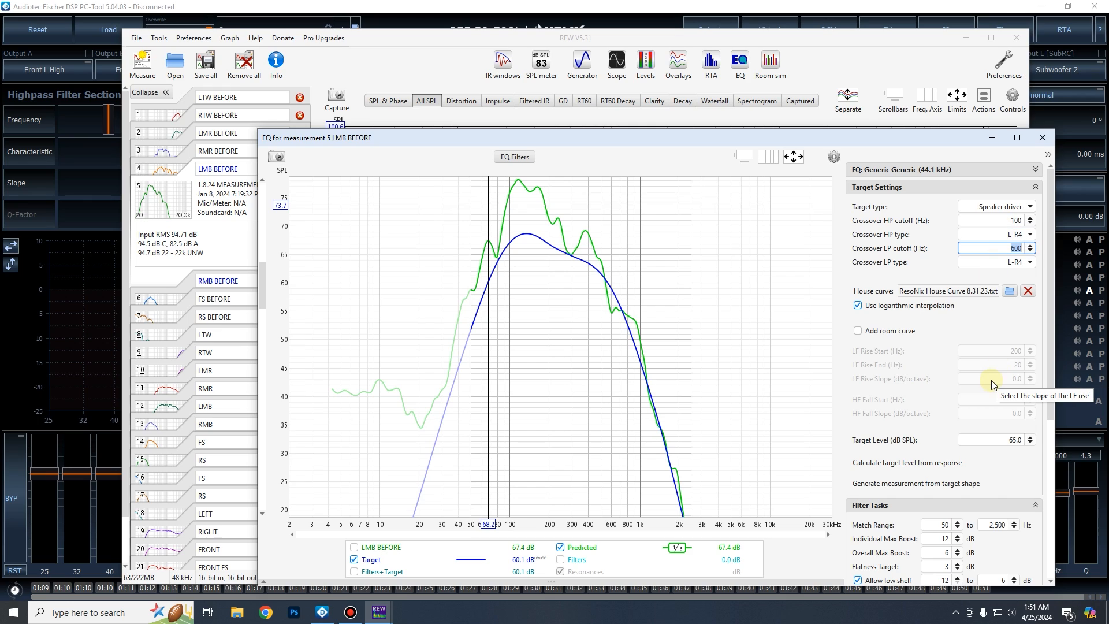
{"action": "type", "text": "270"}
{"action": "key", "text": "Tab"}
{"action": "key", "text": "Tab"}
{"action": "key", "text": "Tab"}
{"action": "key", "text": "Tab"}
{"action": "key", "text": "Tab"}
{"action": "key", "text": "Tab"}
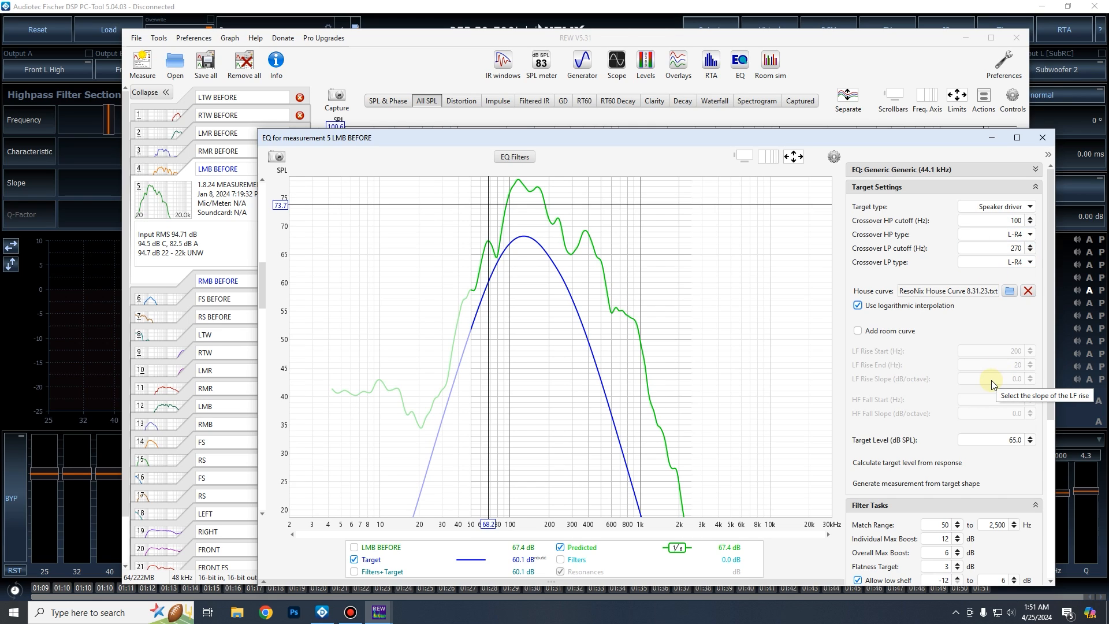
{"action": "type", "text": "72"}
{"action": "key", "text": "Return"}
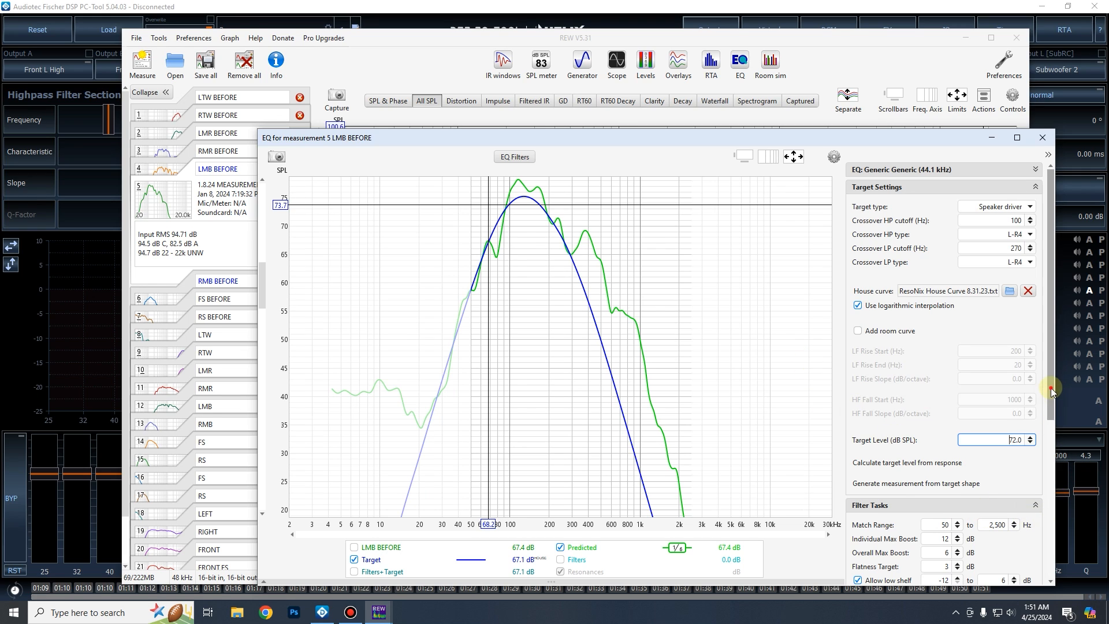
Match the LMB BEFORE response to its target with a 3 dB flatness target and review the generated EQ filters.
{"action": "scroll", "coordinate": [1048, 450], "scroll_direction": "down", "scroll_amount": 3}
{"action": "left_click", "coordinate": [891, 539]}
{"action": "left_click", "coordinate": [953, 592]}
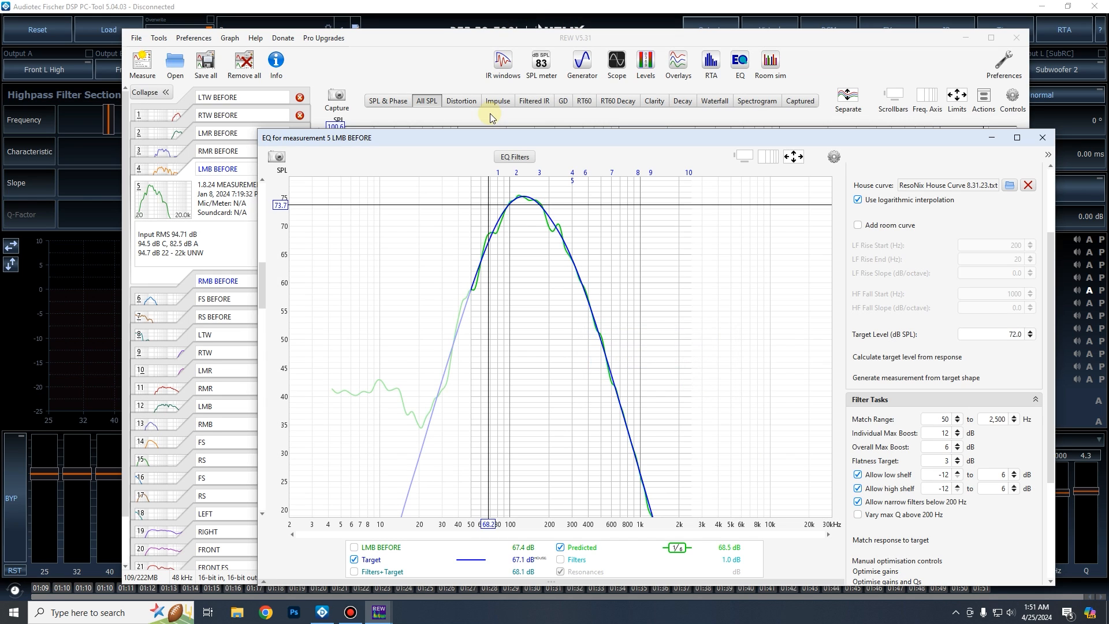
{"action": "left_click", "coordinate": [515, 157]}
{"action": "left_click", "coordinate": [1036, 191]}
Set the flatness target to 1 dB and match the LMB BEFORE response to the target again.
{"action": "double_click", "coordinate": [924, 460]}
{"action": "type", "text": "1"}
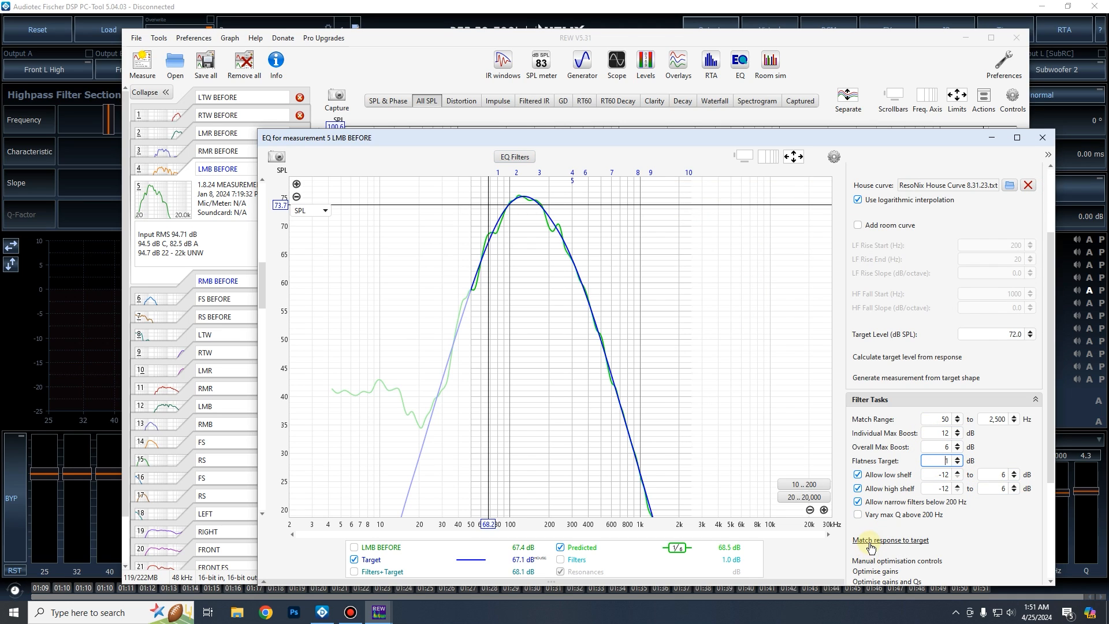
{"action": "left_click", "coordinate": [875, 540]}
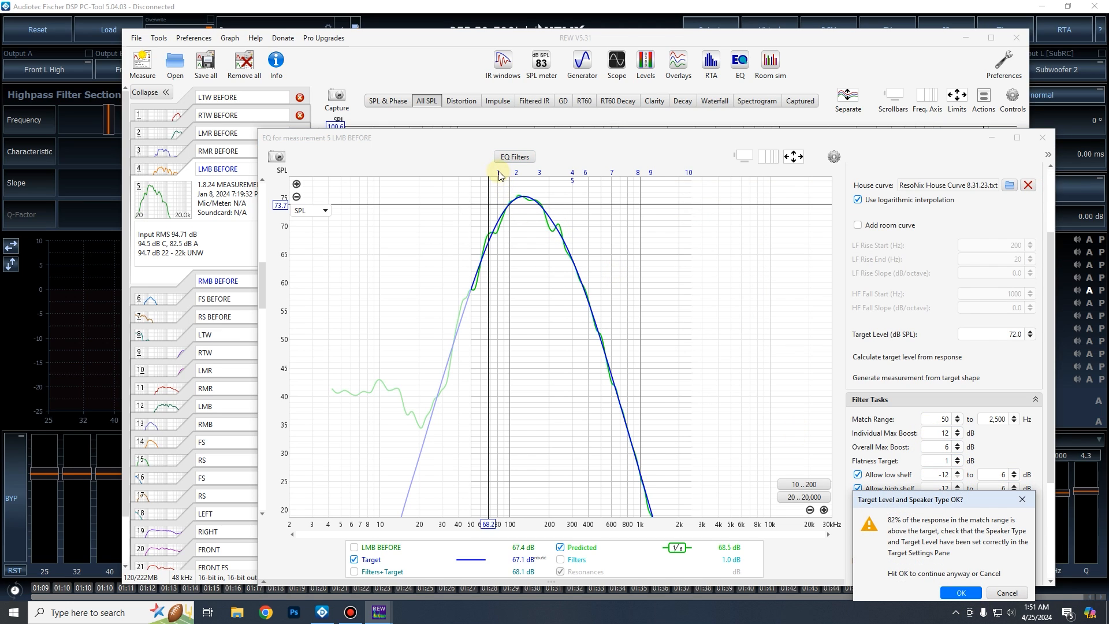
{"action": "left_click", "coordinate": [961, 592]}
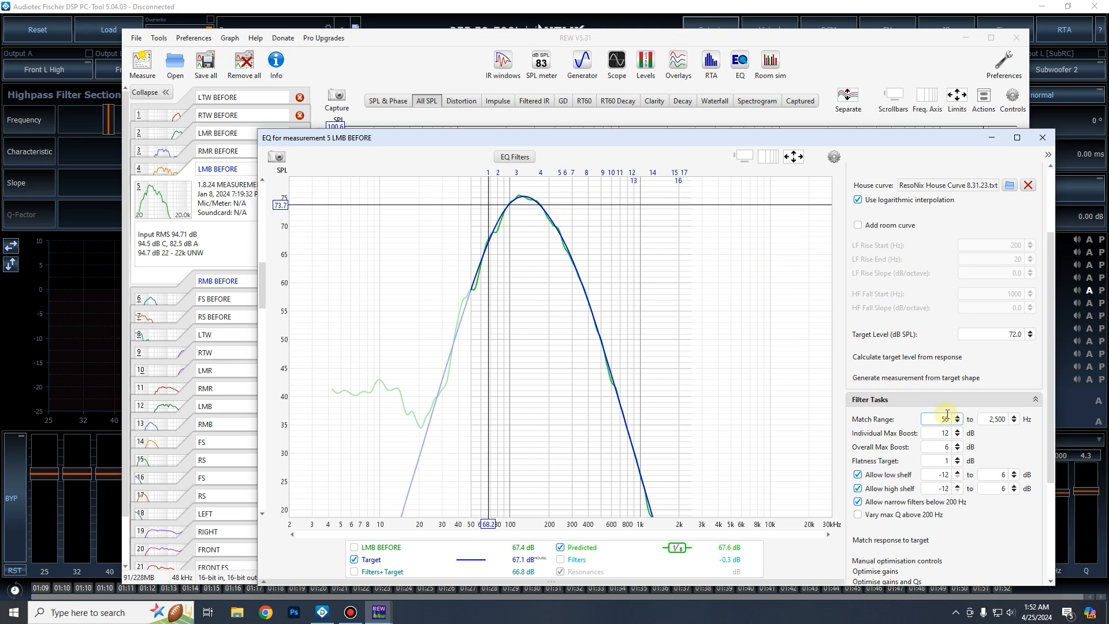
Set the flatness target to 2 dB and rematch the LMB BEFORE response to the target.
{"action": "scroll", "coordinate": [938, 460], "scroll_direction": "up", "scroll_amount": 1}
{"action": "left_click", "coordinate": [915, 541]}
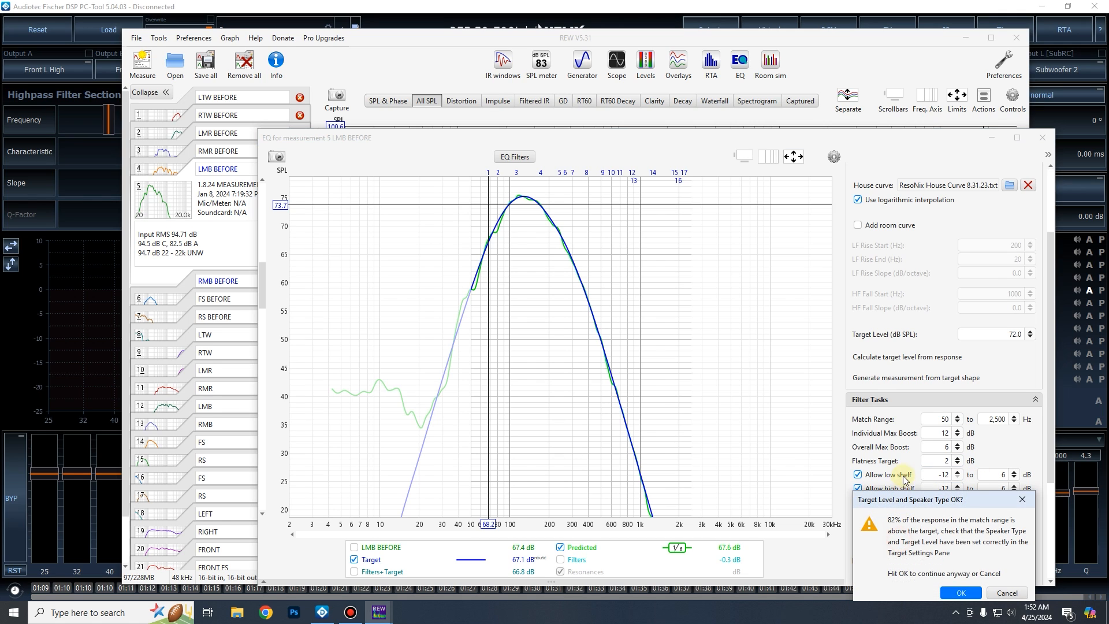
{"action": "left_click", "coordinate": [961, 593]}
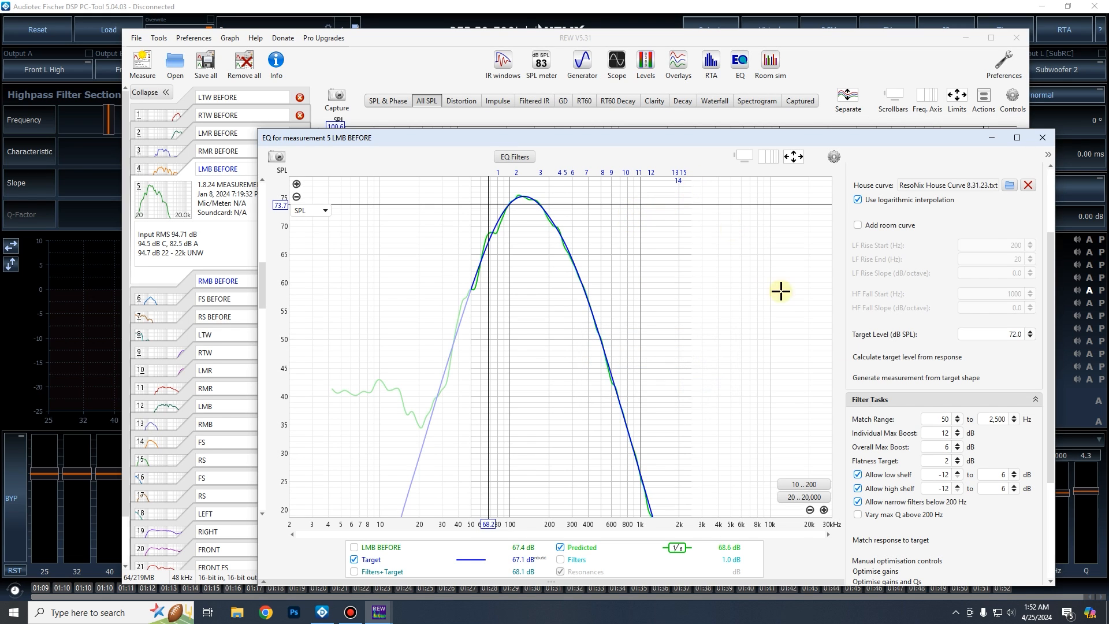
Check the Rear L Mid output in DSP PC-Tool, return to REW and export the LMB BEFORE EQ filters.
{"action": "left_click", "coordinate": [283, 27]}
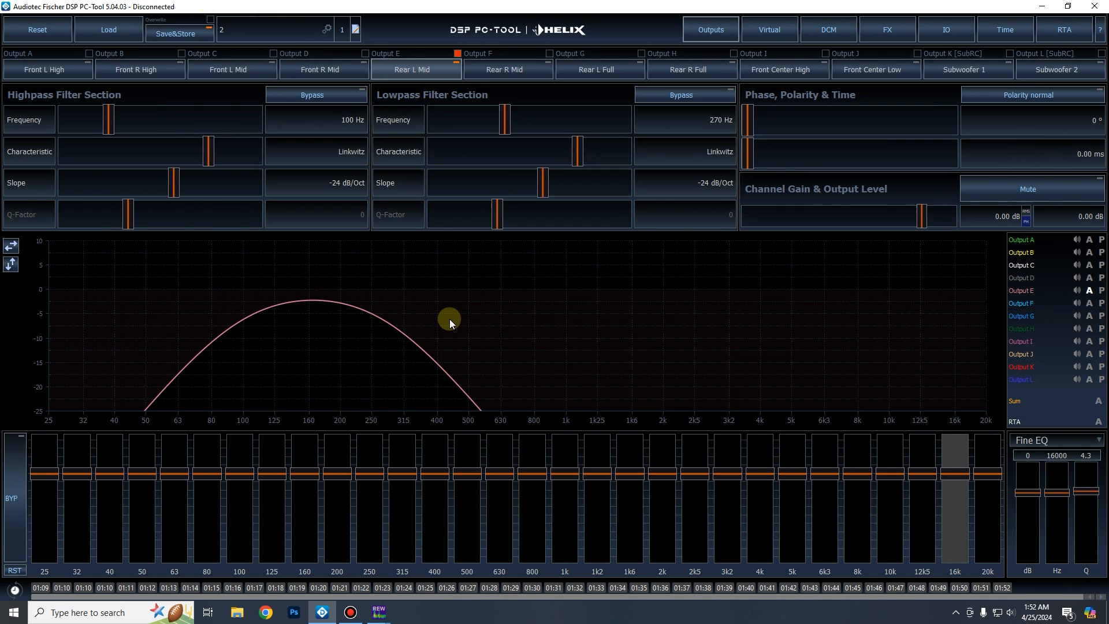
{"action": "mouse_move", "coordinate": [378, 612]}
{"action": "left_click", "coordinate": [460, 574]}
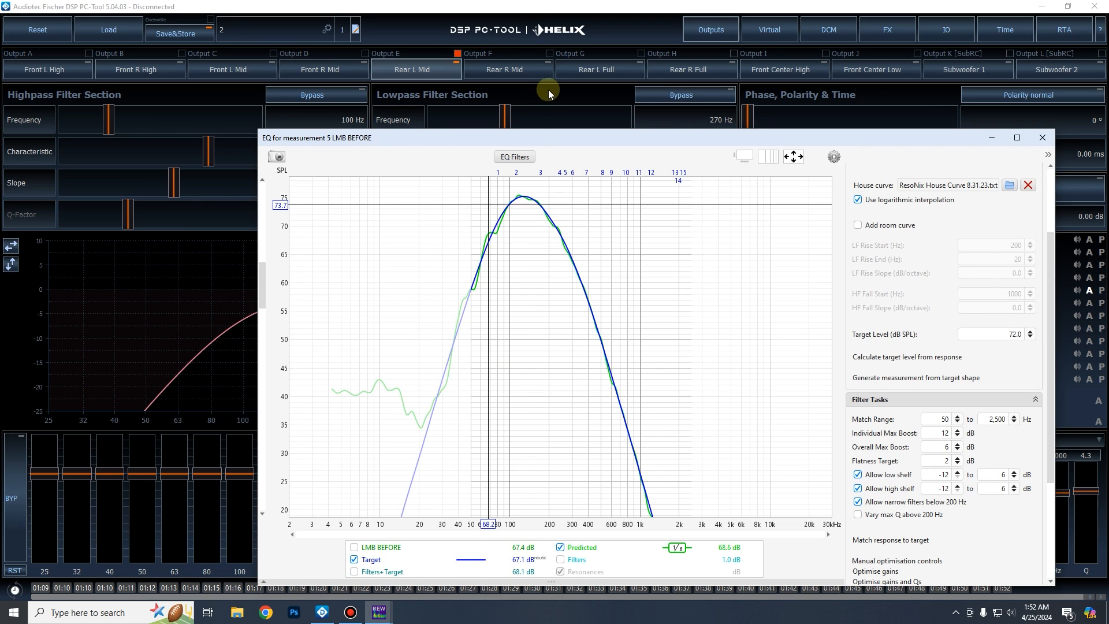
{"action": "left_click", "coordinate": [528, 156]}
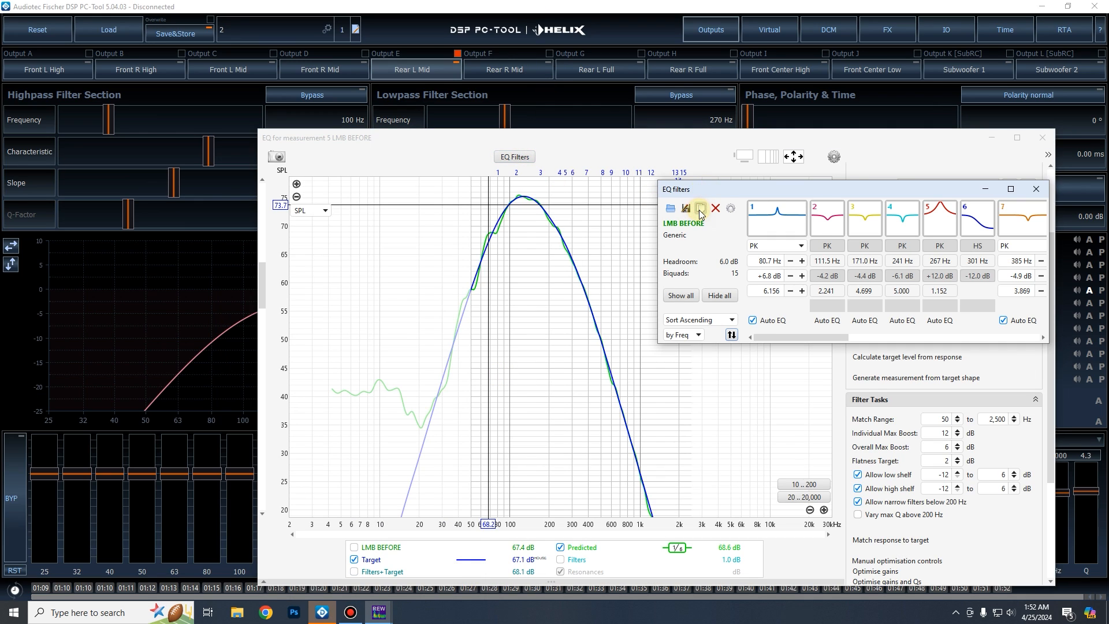
{"action": "left_click", "coordinate": [1035, 189]}
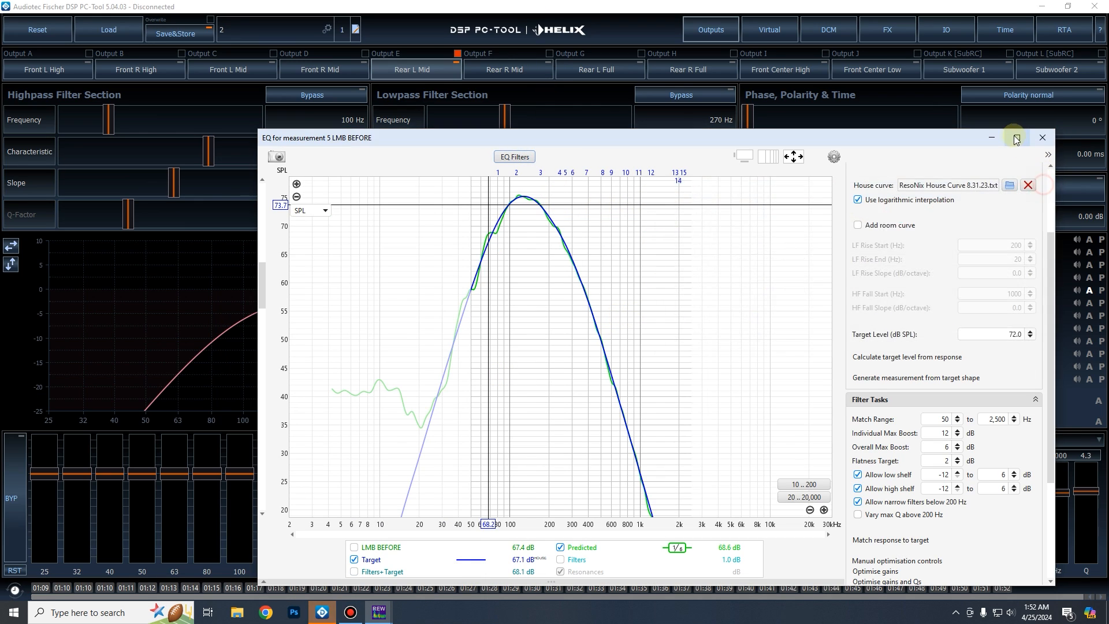
Import the REW EQ into the Rear L Mid output starting from band 14 and compare the curve with the EQ bypassed.
{"action": "left_click", "coordinate": [1000, 141]}
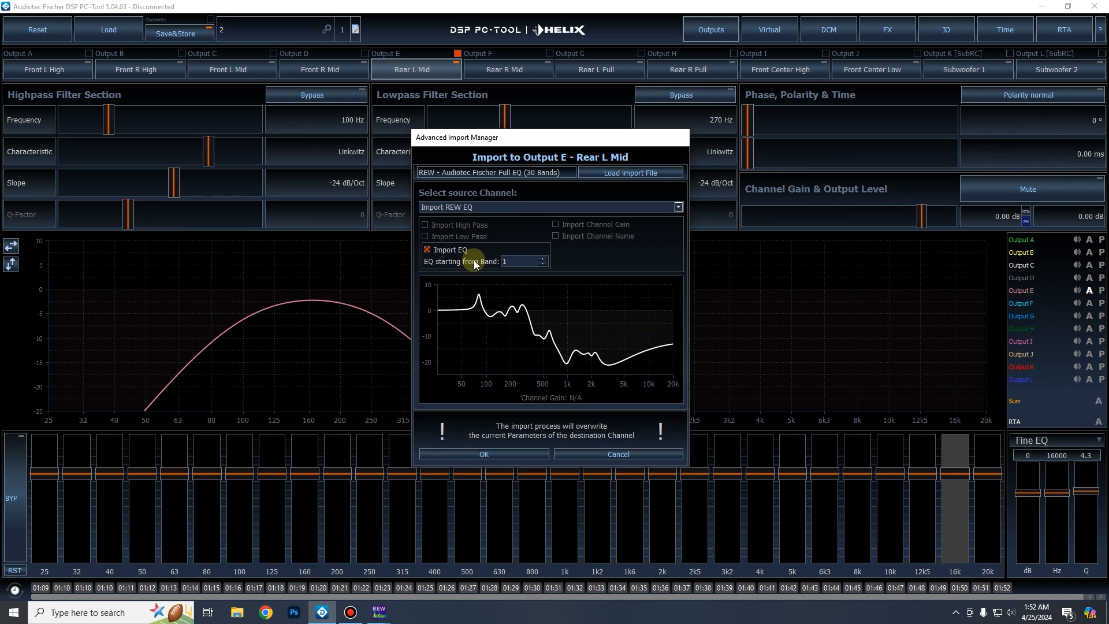
{"action": "scroll", "coordinate": [513, 261], "scroll_direction": "up", "scroll_amount": 1}
{"action": "left_click", "coordinate": [511, 454]}
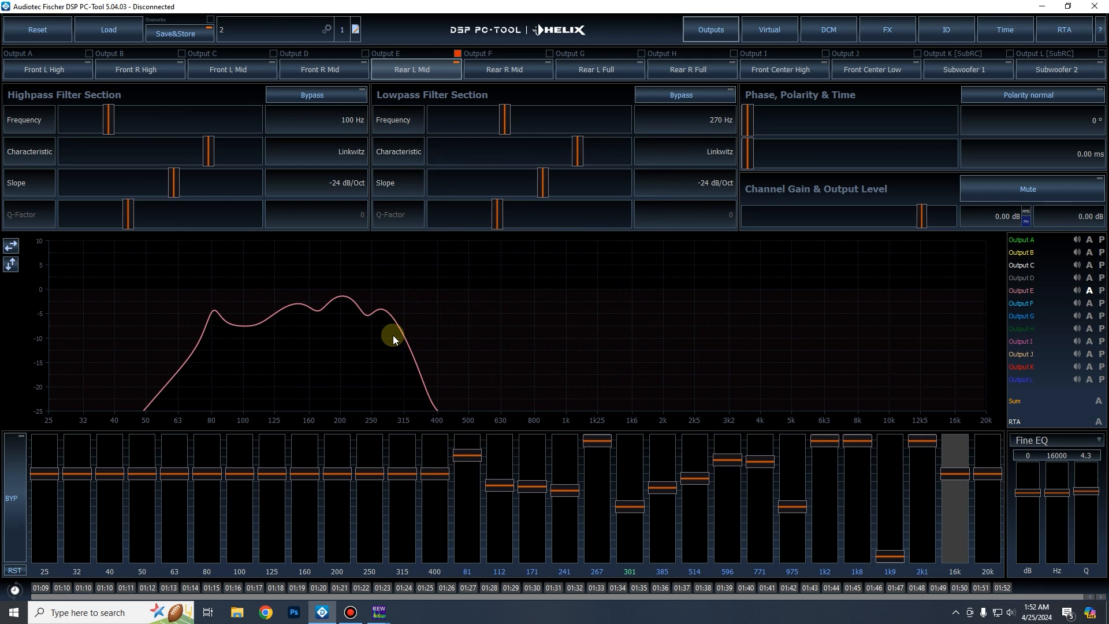
{"action": "left_click", "coordinate": [11, 517]}
{"action": "left_click", "coordinate": [12, 517]}
Compare the crossover and output level settings of the Front L and R High outputs and the Front L and R Mid outputs.
{"action": "left_click", "coordinate": [316, 74]}
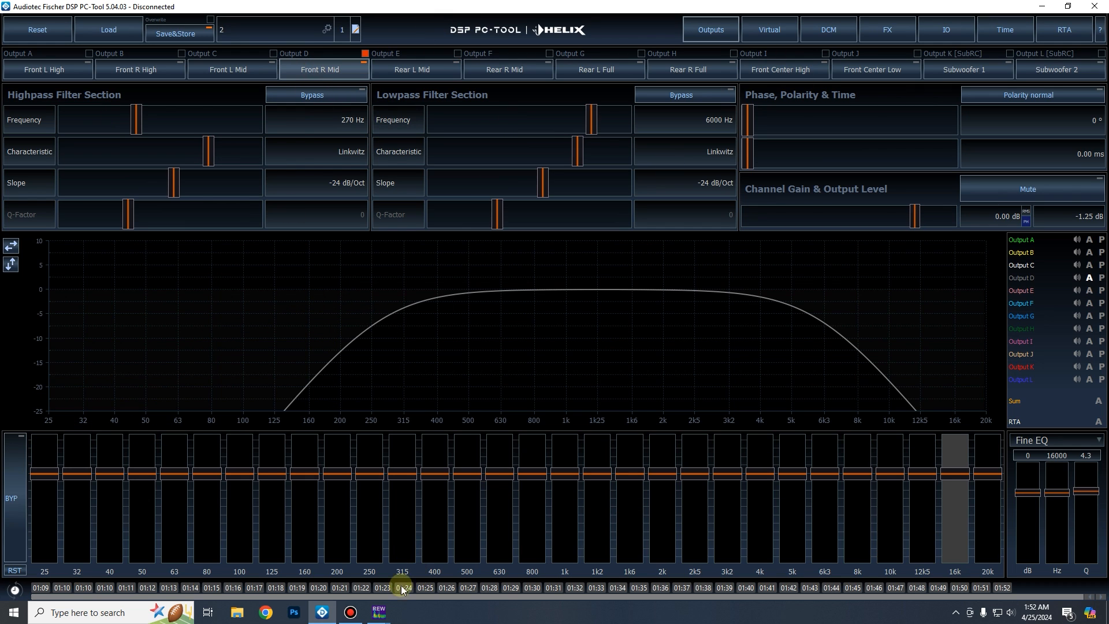
{"action": "mouse_move", "coordinate": [378, 612]}
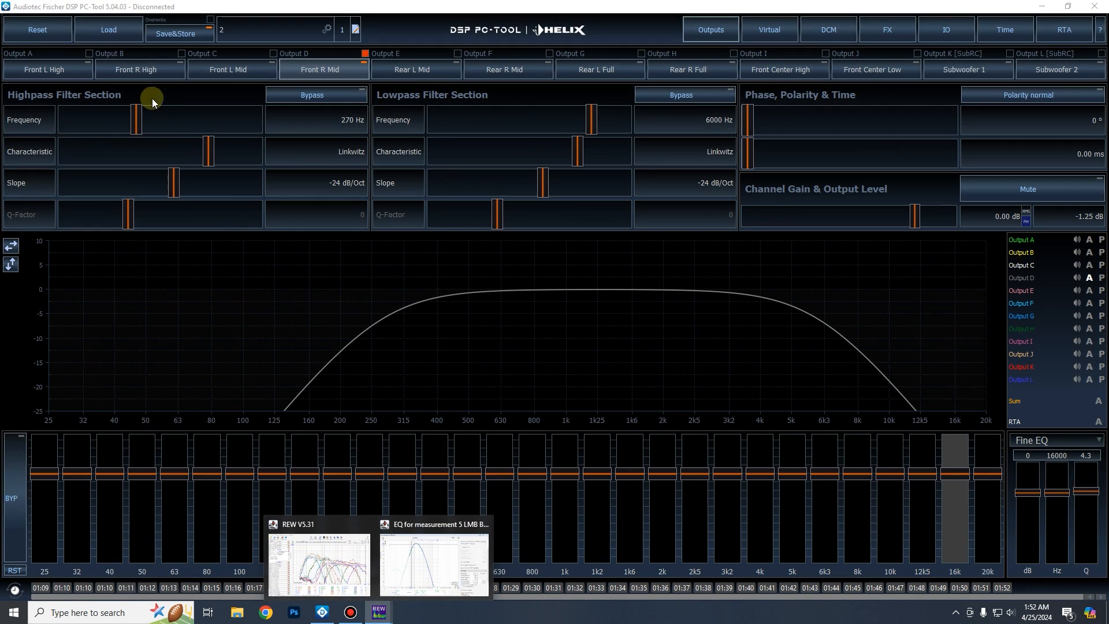
{"action": "left_click", "coordinate": [138, 71]}
{"action": "left_click", "coordinate": [78, 61]}
{"action": "left_click", "coordinate": [122, 61]}
{"action": "left_click", "coordinate": [79, 63]}
{"action": "left_click", "coordinate": [143, 59]}
{"action": "left_click", "coordinate": [84, 59]}
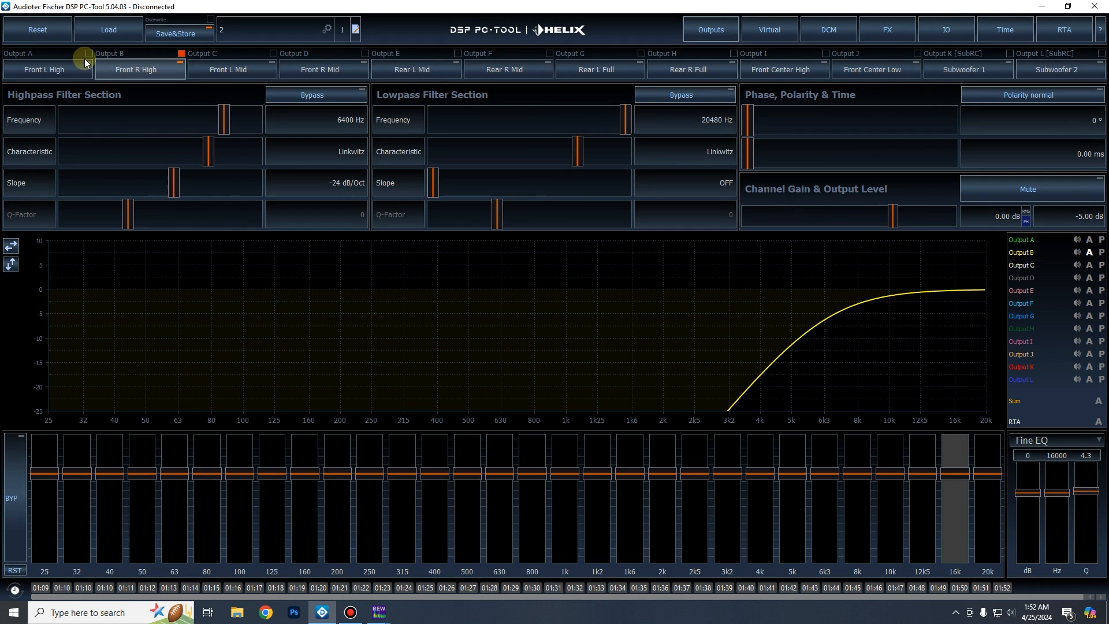
{"action": "left_click", "coordinate": [143, 60]}
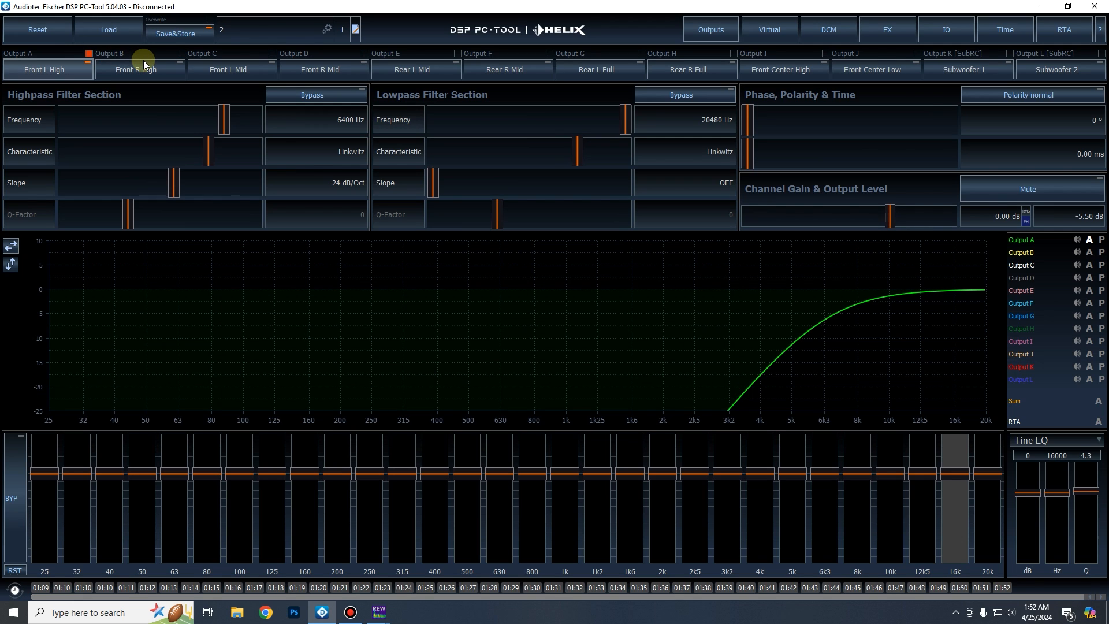
{"action": "left_click", "coordinate": [164, 69]}
{"action": "left_click", "coordinate": [81, 70]}
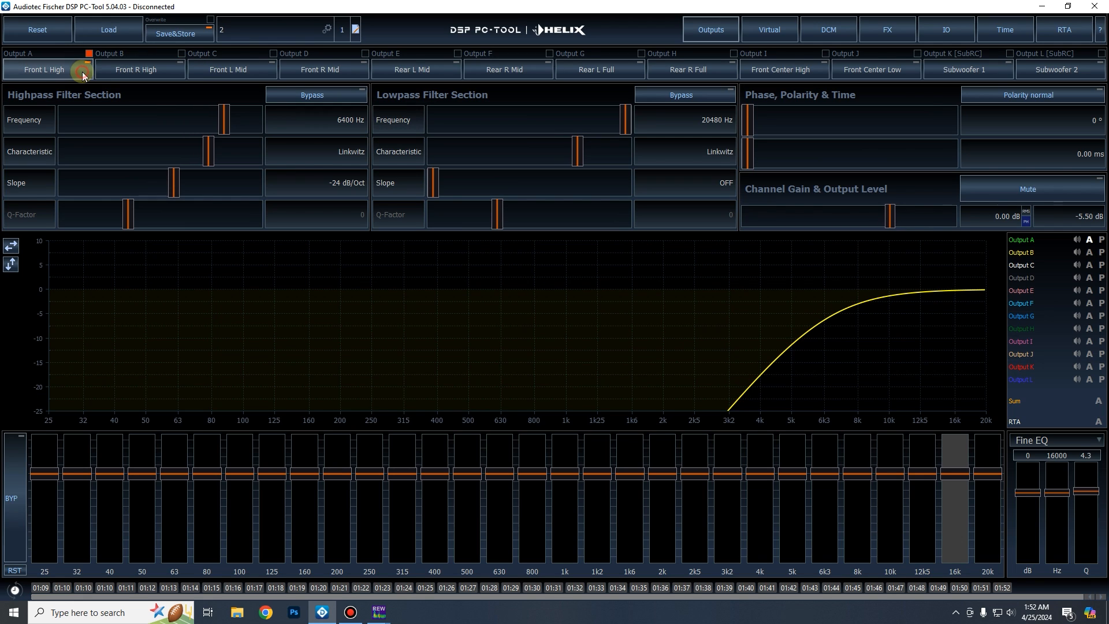
{"action": "left_click", "coordinate": [134, 64]}
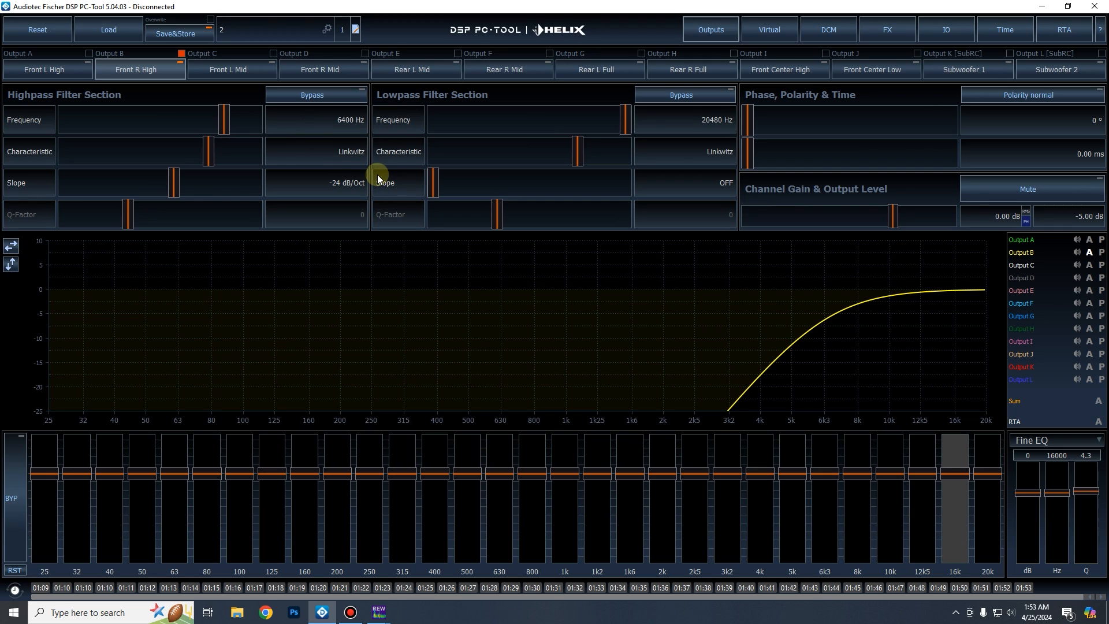
{"action": "left_click", "coordinate": [61, 70]}
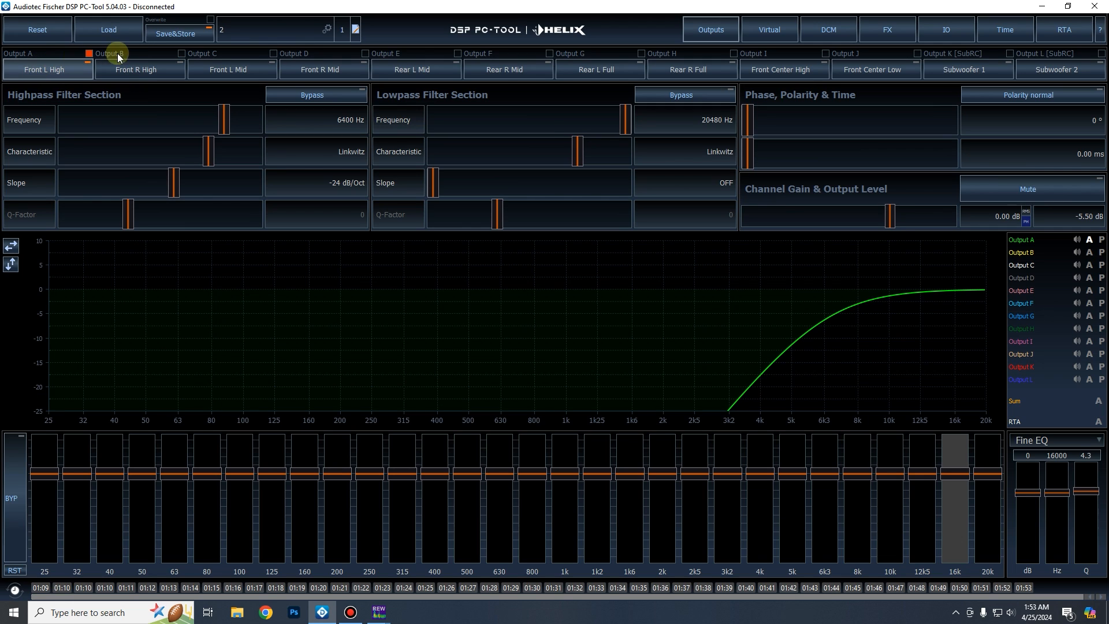
{"action": "left_click", "coordinate": [117, 64]}
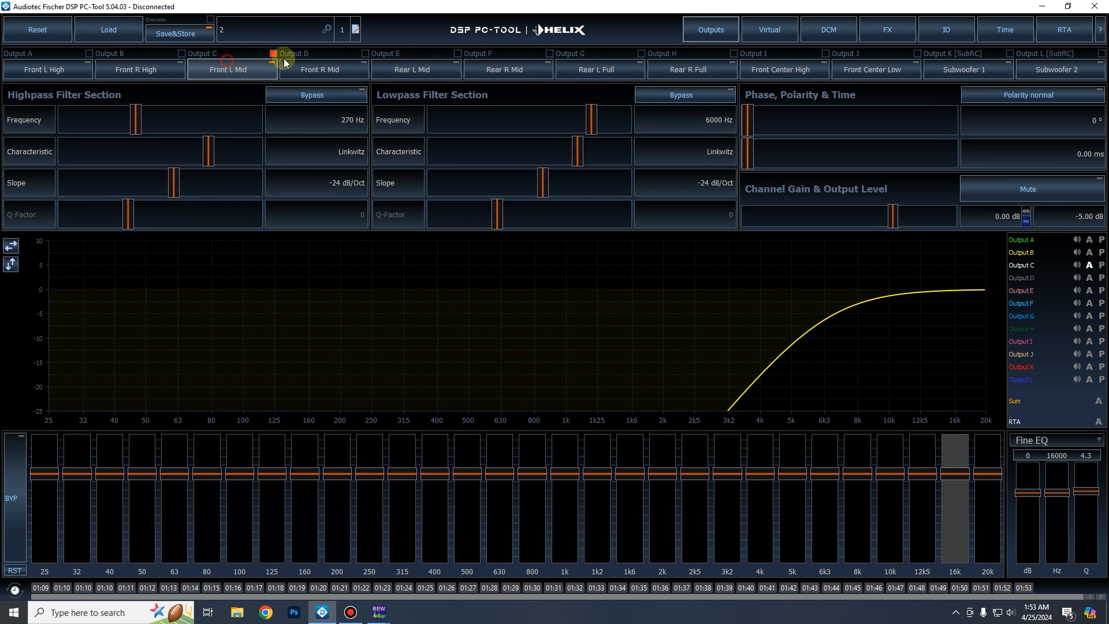
{"action": "left_click", "coordinate": [340, 62]}
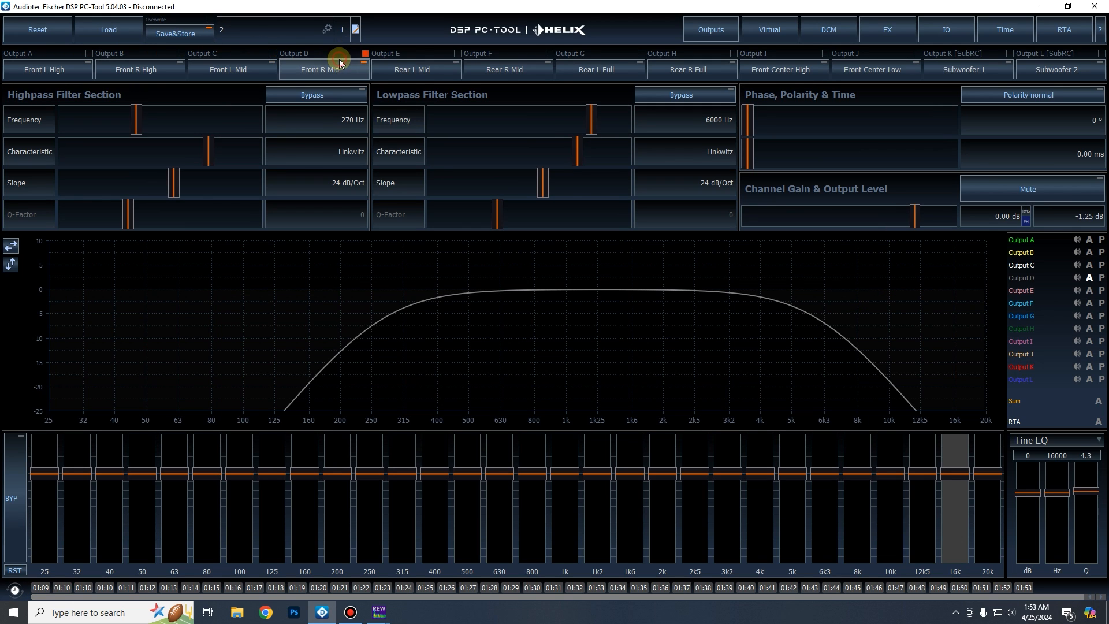
{"action": "left_click", "coordinate": [154, 60]}
Select the Front R Mid output, switch to REW and open the RMR BEFORE measurement in the EQ window.
{"action": "left_click", "coordinate": [297, 68]}
{"action": "mouse_move", "coordinate": [379, 611]}
{"action": "left_click", "coordinate": [338, 561]}
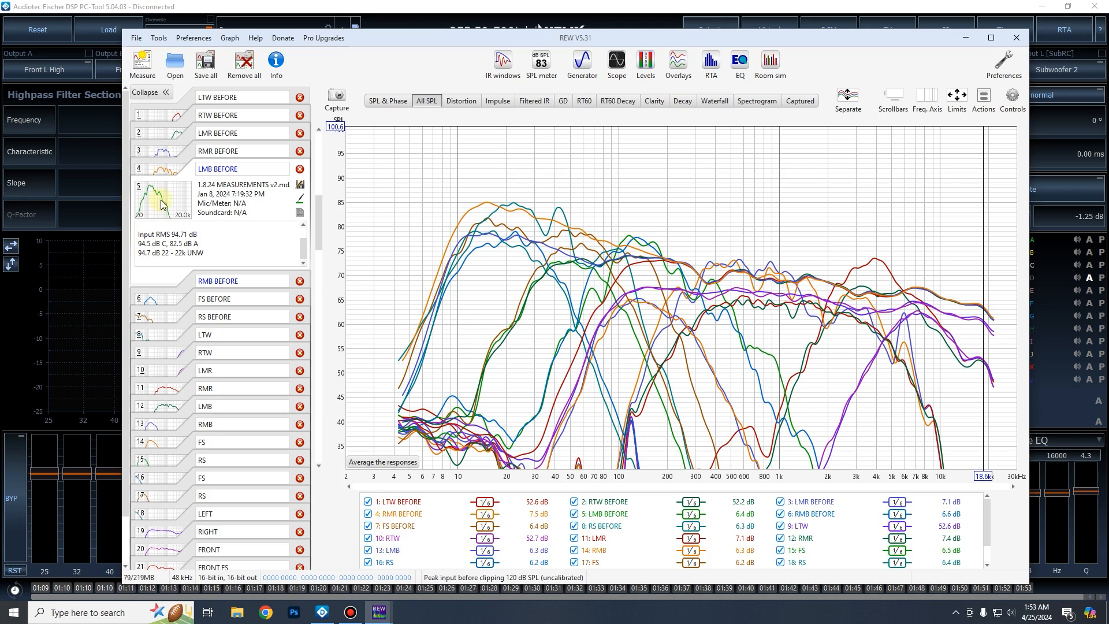
{"action": "left_click", "coordinate": [166, 165]}
{"action": "left_click", "coordinate": [770, 61]}
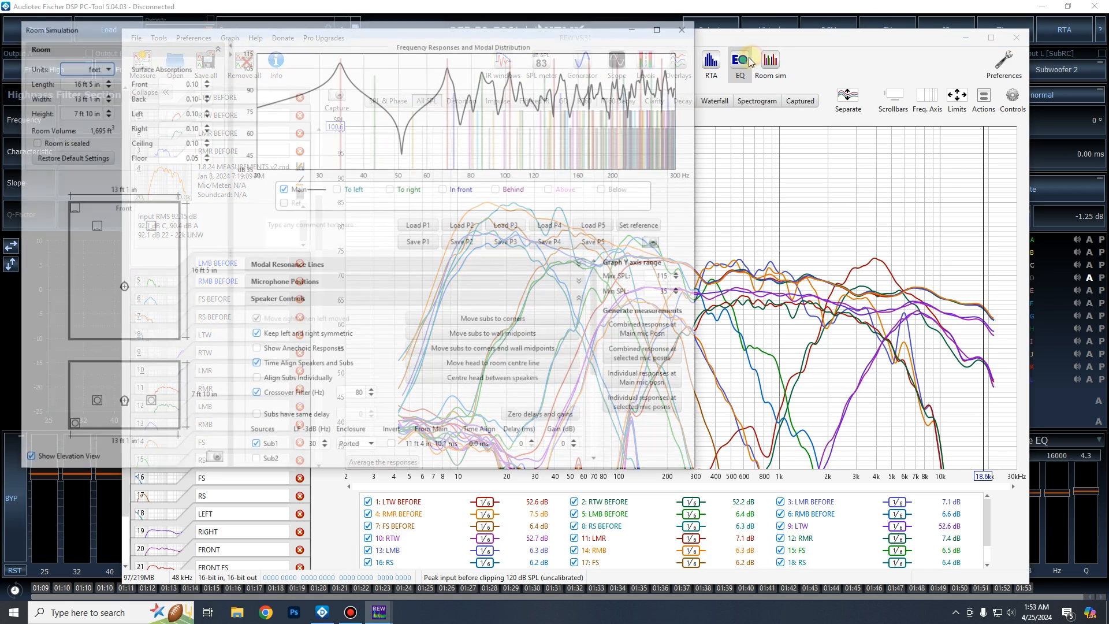
{"action": "left_click", "coordinate": [687, 26]}
{"action": "left_click", "coordinate": [740, 60]}
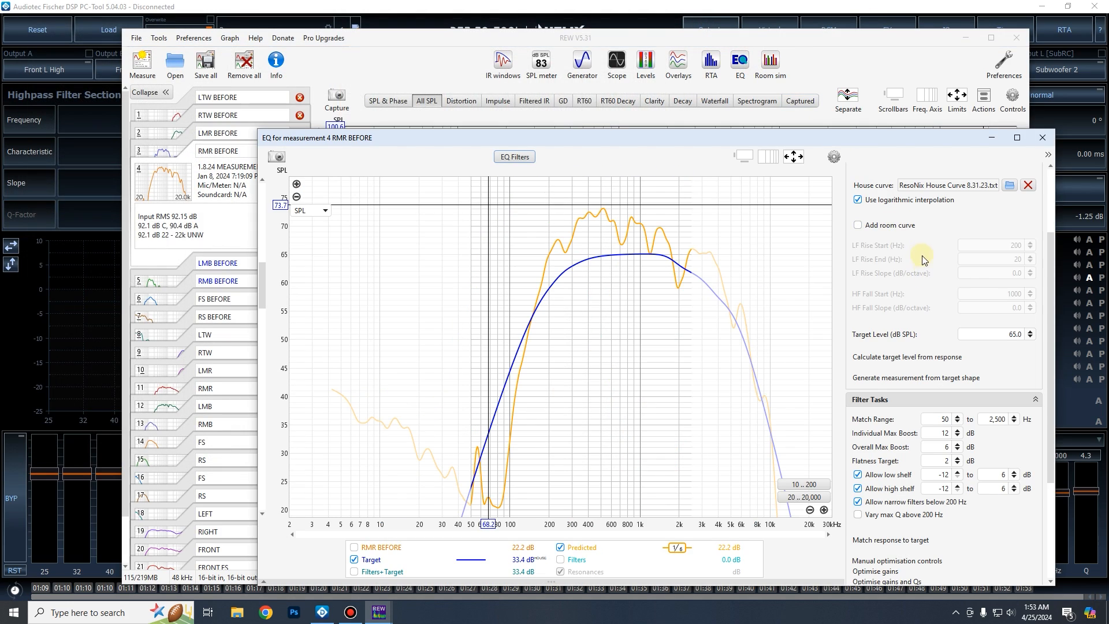
Set the RMR BEFORE target to a 270 Hz high-pass cutoff and a 6000 Hz low-pass cutoff.
{"action": "scroll", "coordinate": [958, 312], "scroll_direction": "up", "scroll_amount": 3}
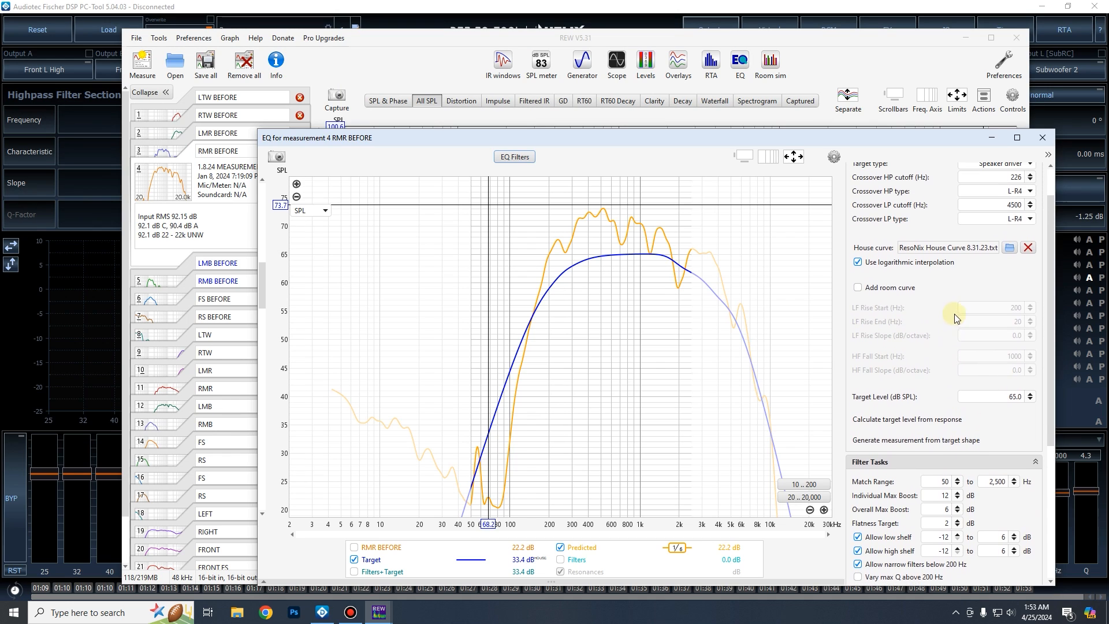
{"action": "left_click", "coordinate": [982, 202]}
{"action": "key", "text": "Tab"}
{"action": "key", "text": "Tab"}
{"action": "type", "text": "6000"}
{"action": "key", "text": "Tab"}
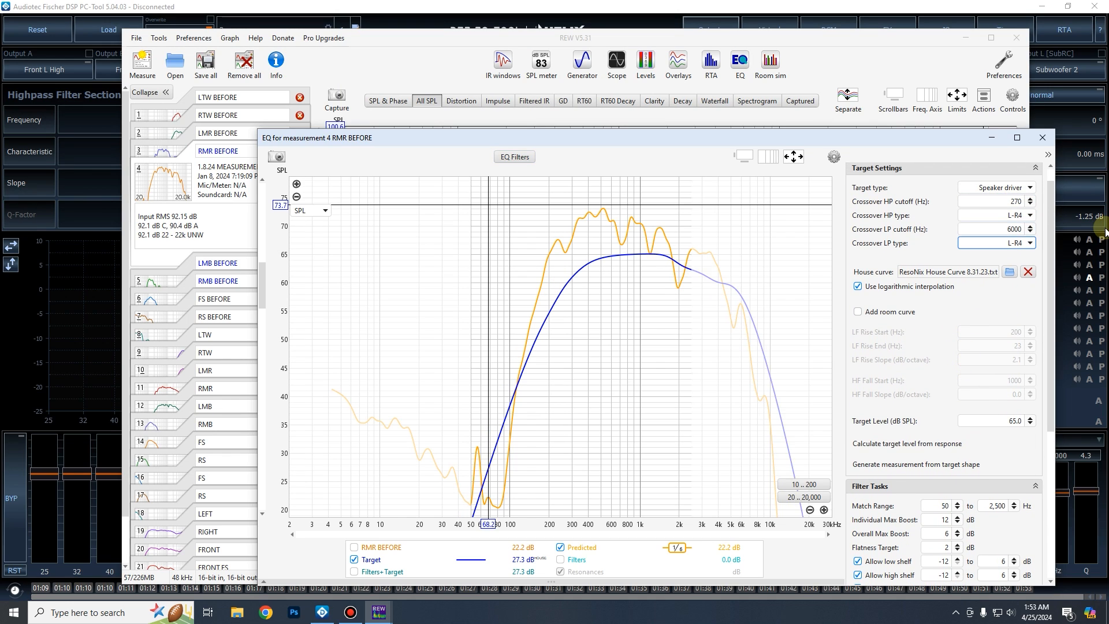
Set the match range to 115 to 12,000 Hz and match the RMR BEFORE response to the target.
{"action": "left_click_drag", "start_coordinate": [263, 266], "coordinate": [265, 279]}
{"action": "left_click", "coordinate": [992, 506]}
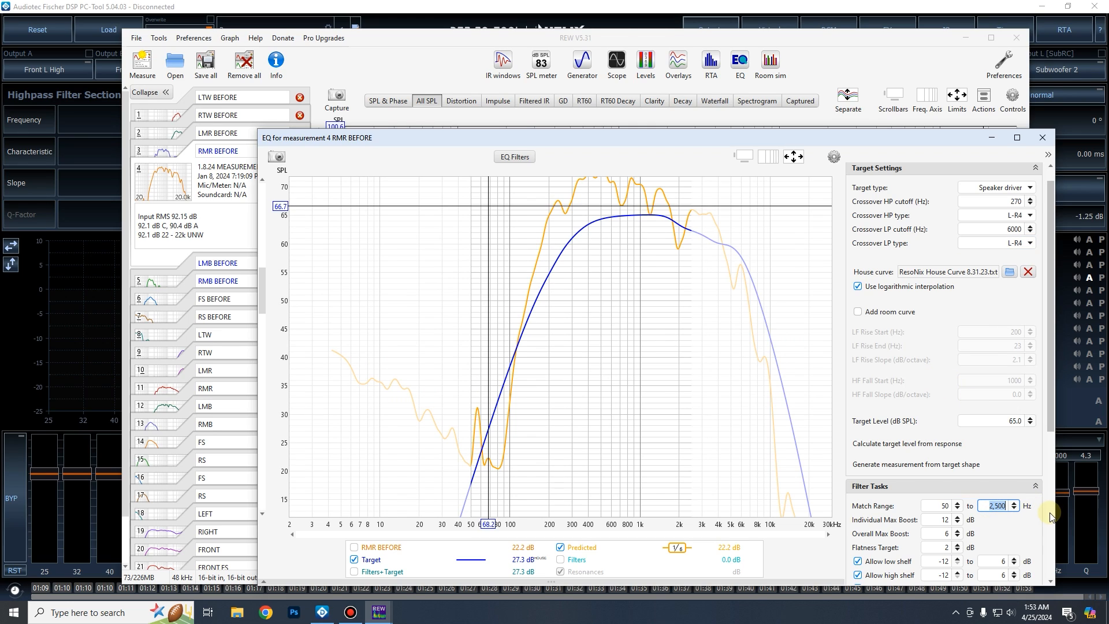
{"action": "type", "text": "12,000"}
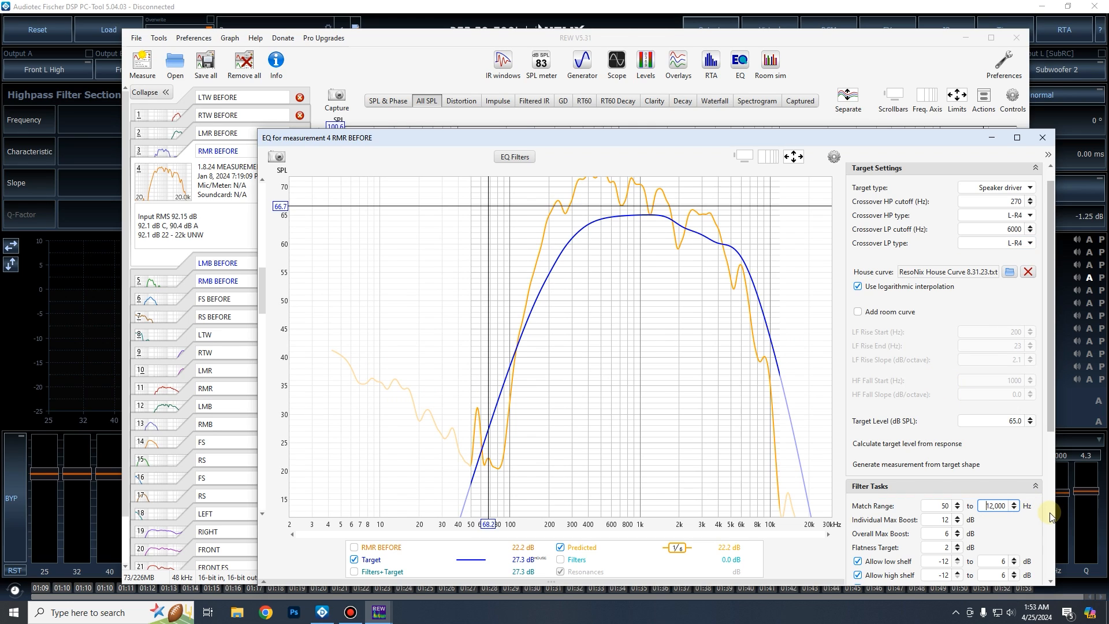
{"action": "key", "text": "shift+Tab"}
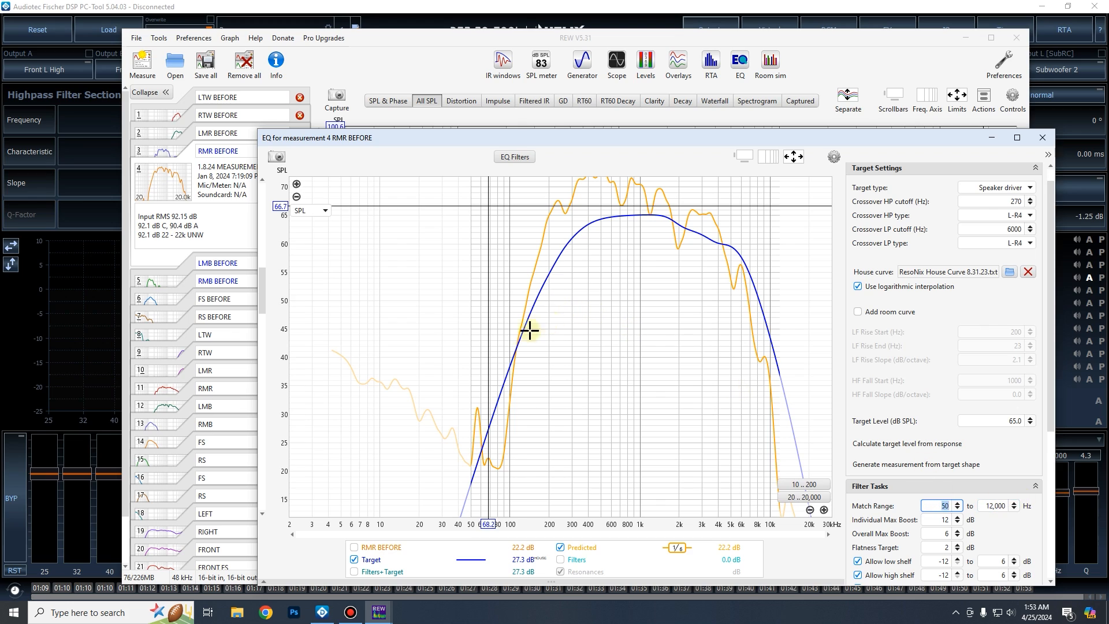
{"action": "type", "text": "11"}
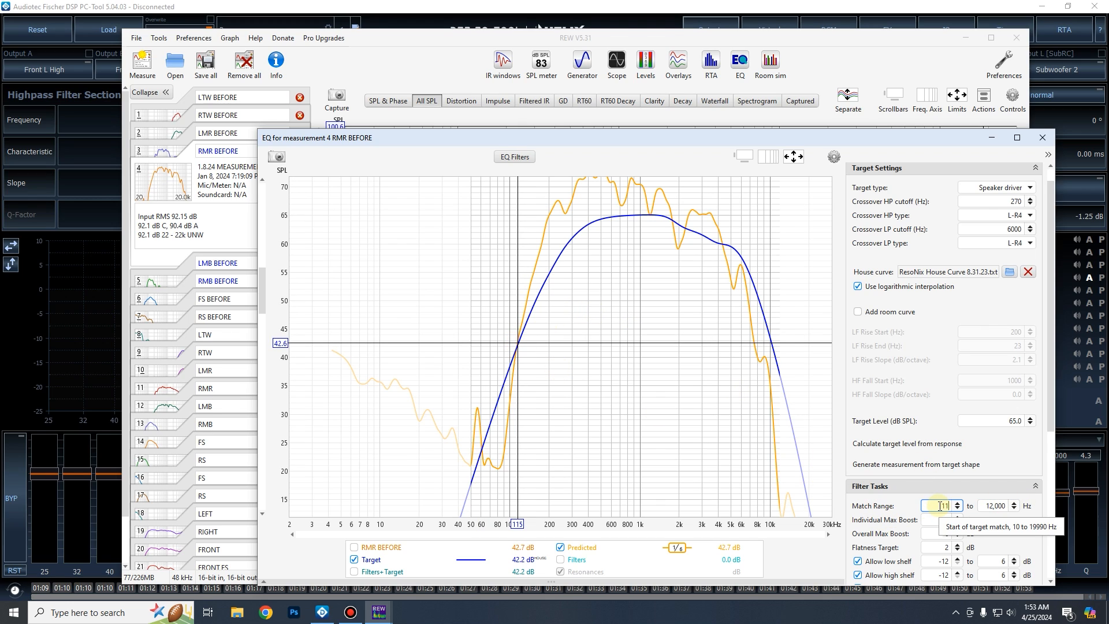
{"action": "key", "text": "Return"}
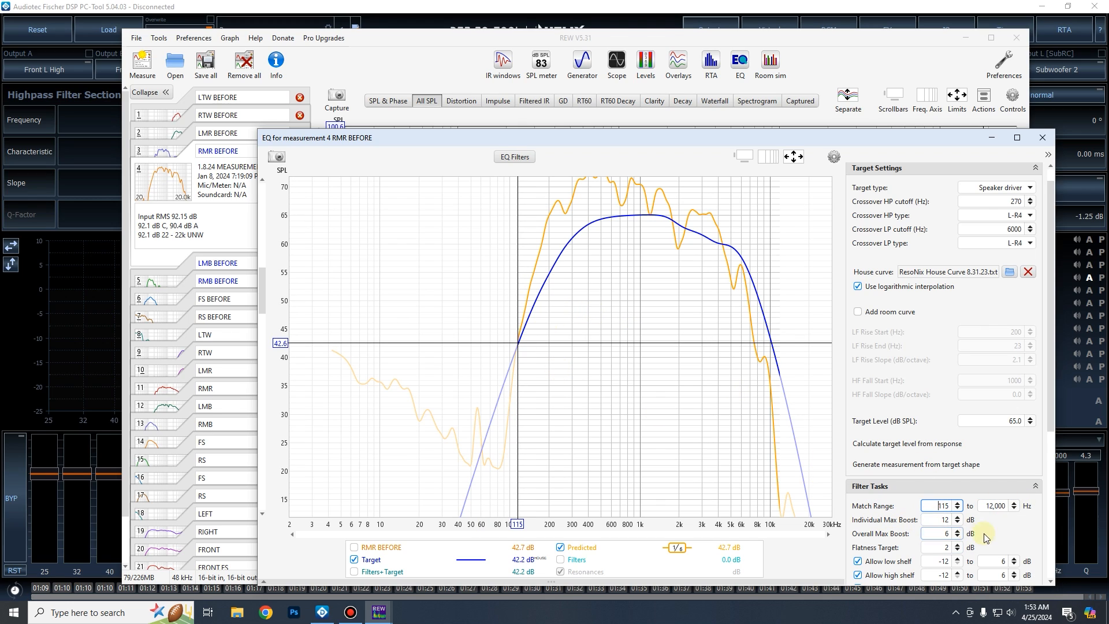
{"action": "left_click_drag", "start_coordinate": [1048, 406], "coordinate": [1057, 459]}
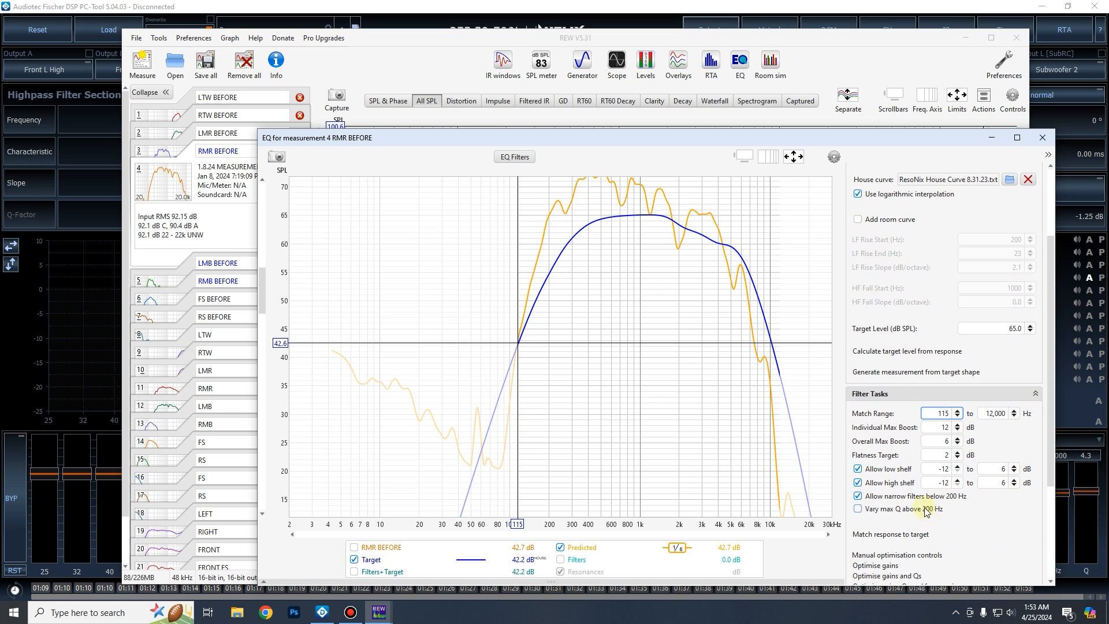
{"action": "left_click", "coordinate": [878, 534]}
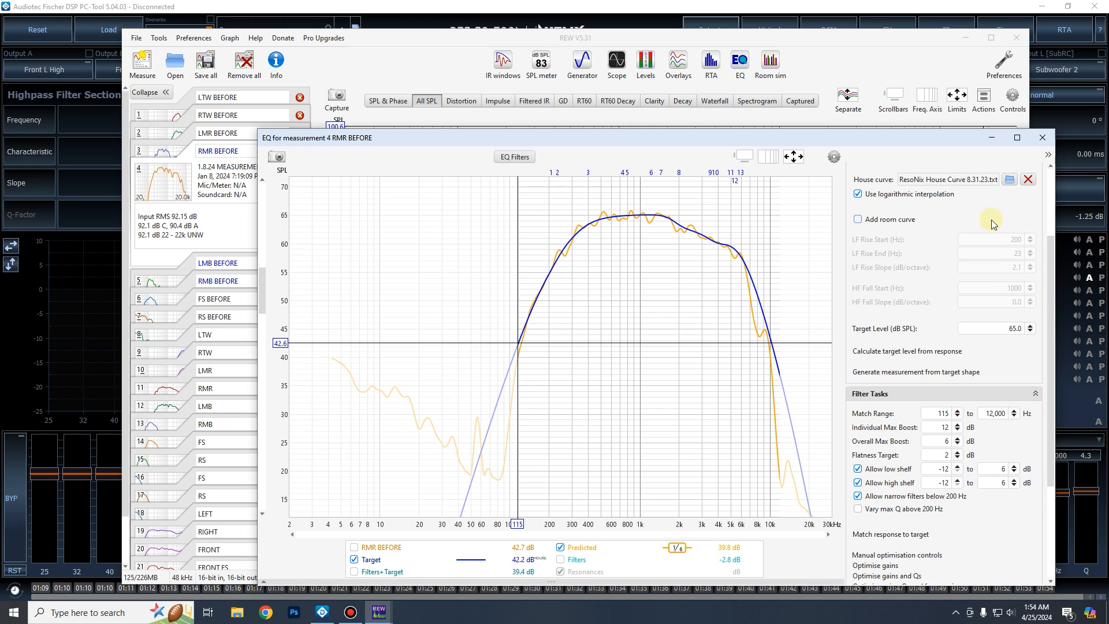
Try a 5000 Hz low-pass cutoff for the RMR BEFORE target.
{"action": "left_click_drag", "start_coordinate": [1048, 238], "coordinate": [1044, 198]}
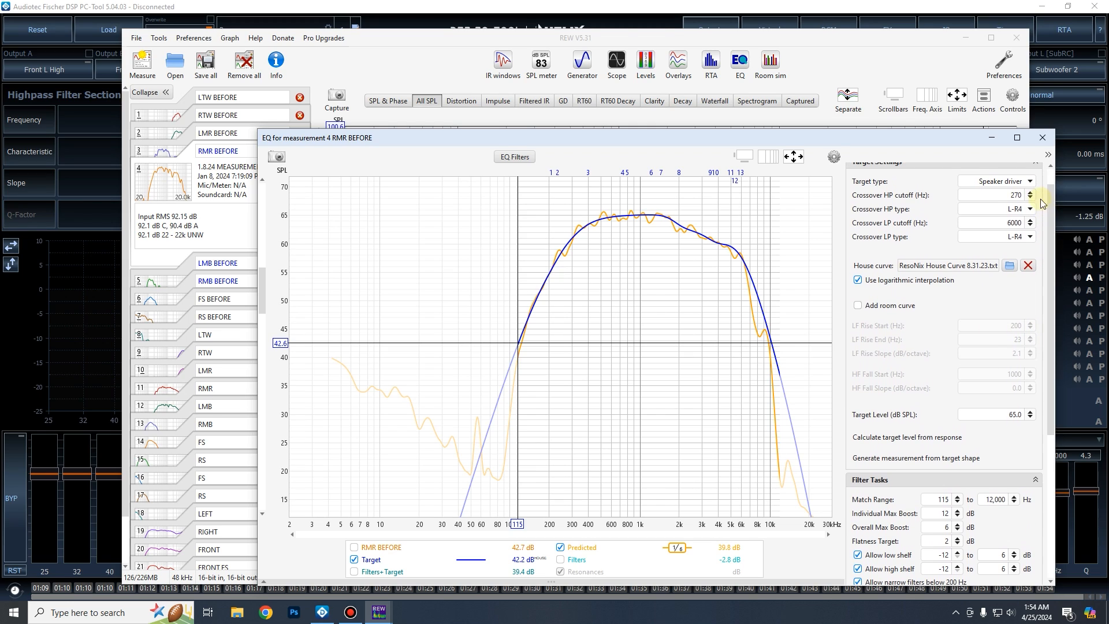
{"action": "double_click", "coordinate": [991, 223]}
{"action": "type", "text": "500"}
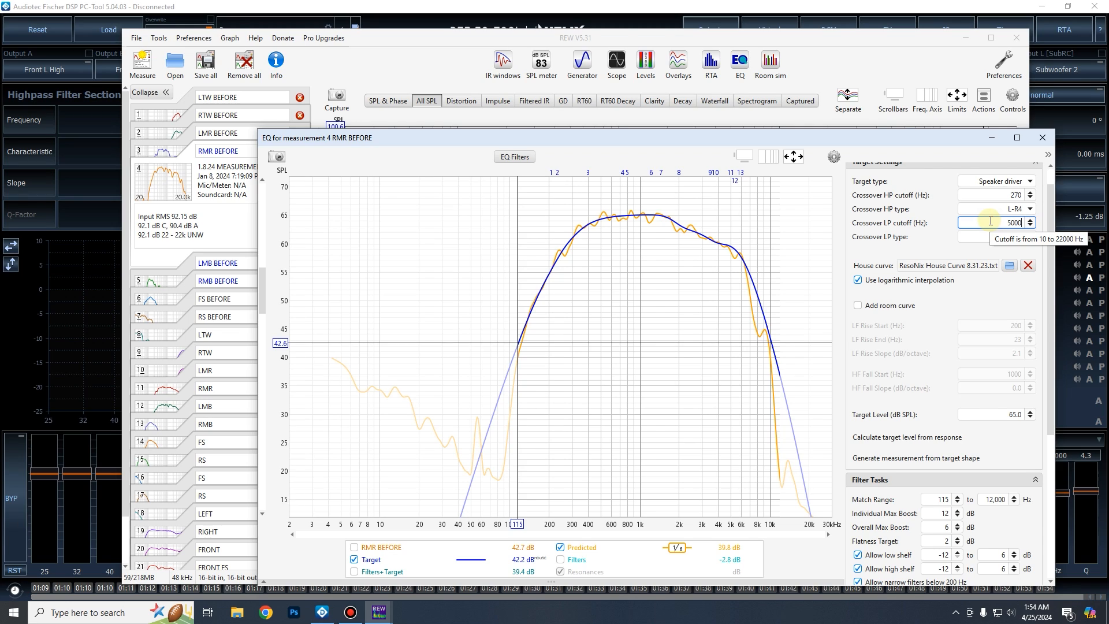
{"action": "key", "text": "Return"}
Set the RMR BEFORE target's low-pass cutoff to 4500 Hz and match the response to the target again.
{"action": "double_click", "coordinate": [994, 222]}
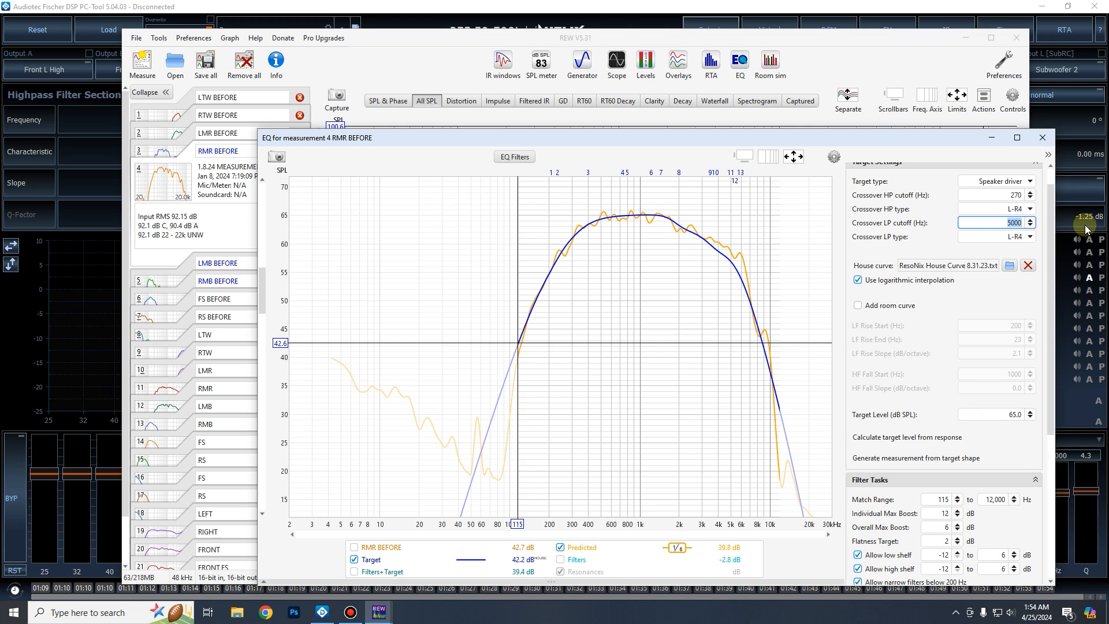
{"action": "type", "text": "4500"}
{"action": "key", "text": "Return"}
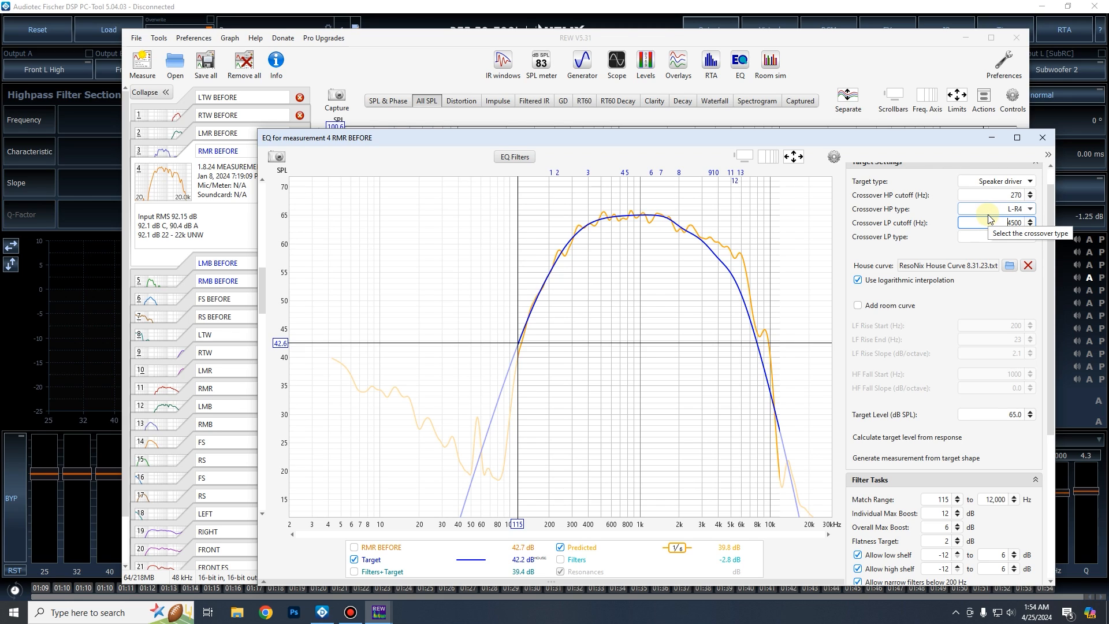
{"action": "scroll", "coordinate": [939, 469], "scroll_direction": "down", "scroll_amount": 3}
{"action": "left_click", "coordinate": [890, 445]}
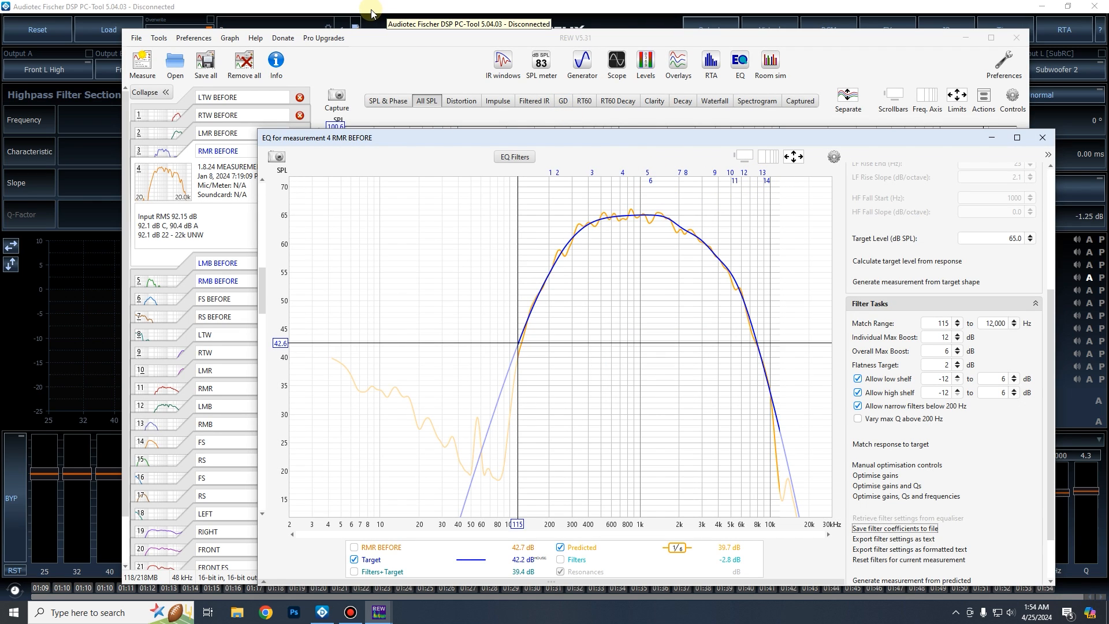
Switch to DSP PC-Tool and examine the Front R Mid output's EQ bands, including those at 125 Hz, 160 Hz and 5 kHz.
{"action": "right_click", "coordinate": [326, 3]}
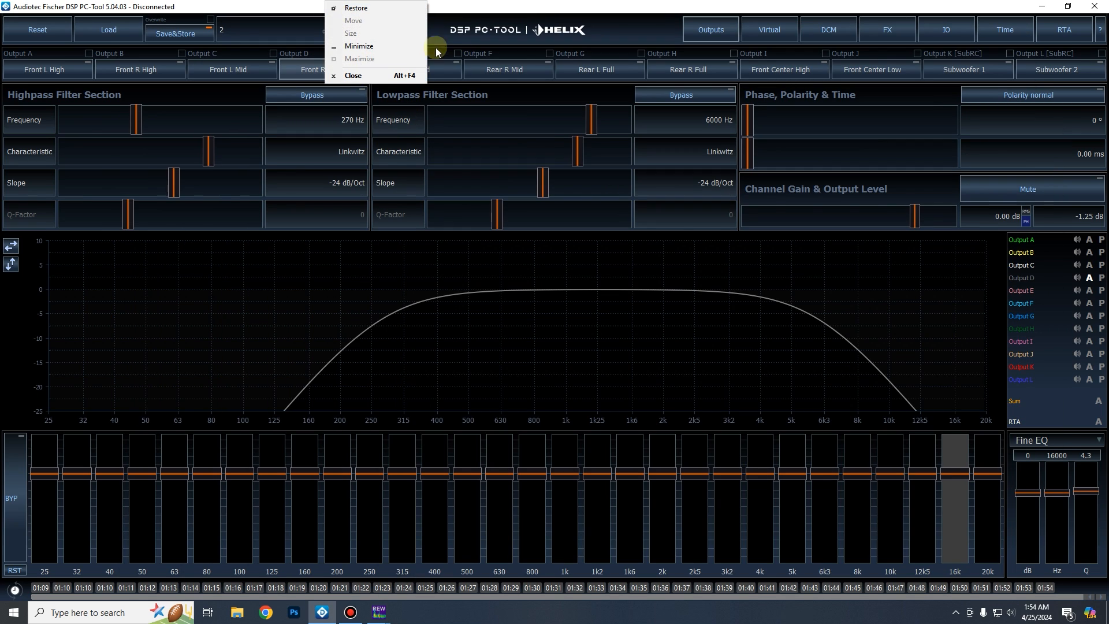
{"action": "left_click", "coordinate": [380, 612]}
{"action": "left_click", "coordinate": [451, 588]}
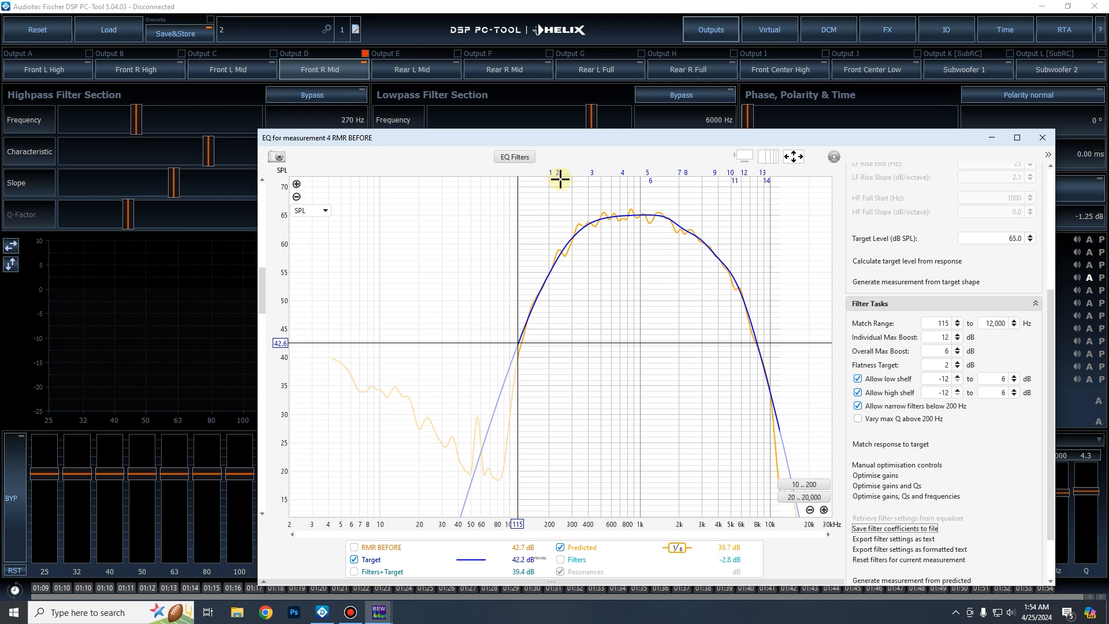
{"action": "left_click", "coordinate": [508, 5]}
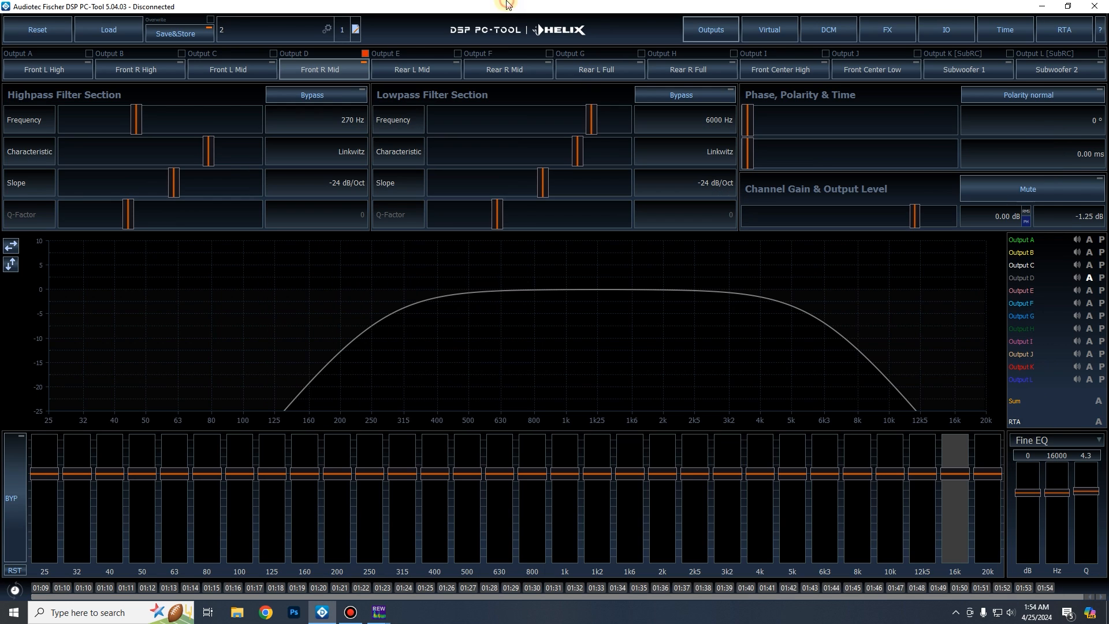
{"action": "left_click", "coordinate": [300, 503]}
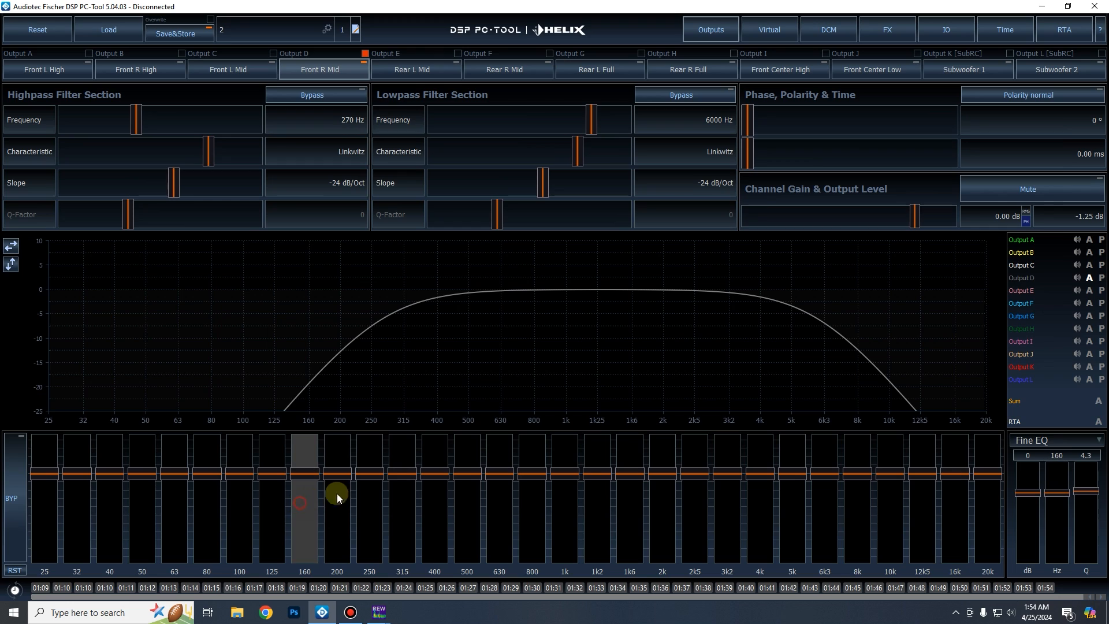
{"action": "left_click", "coordinate": [754, 483]}
{"action": "left_click", "coordinate": [296, 480]}
{"action": "left_click", "coordinate": [781, 480]}
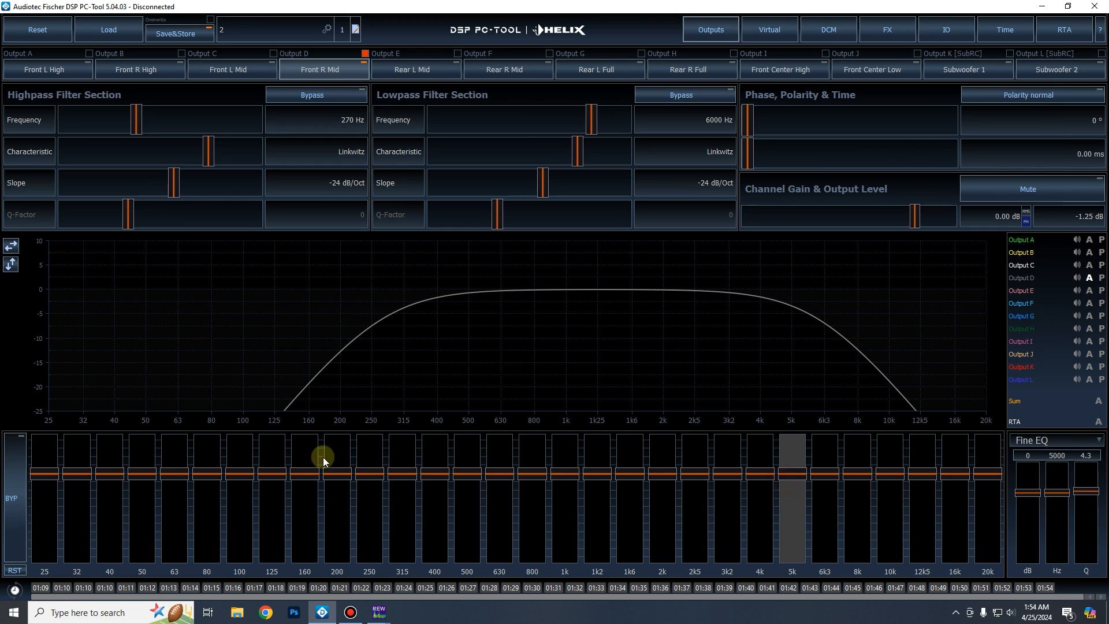
{"action": "left_click", "coordinate": [269, 483]}
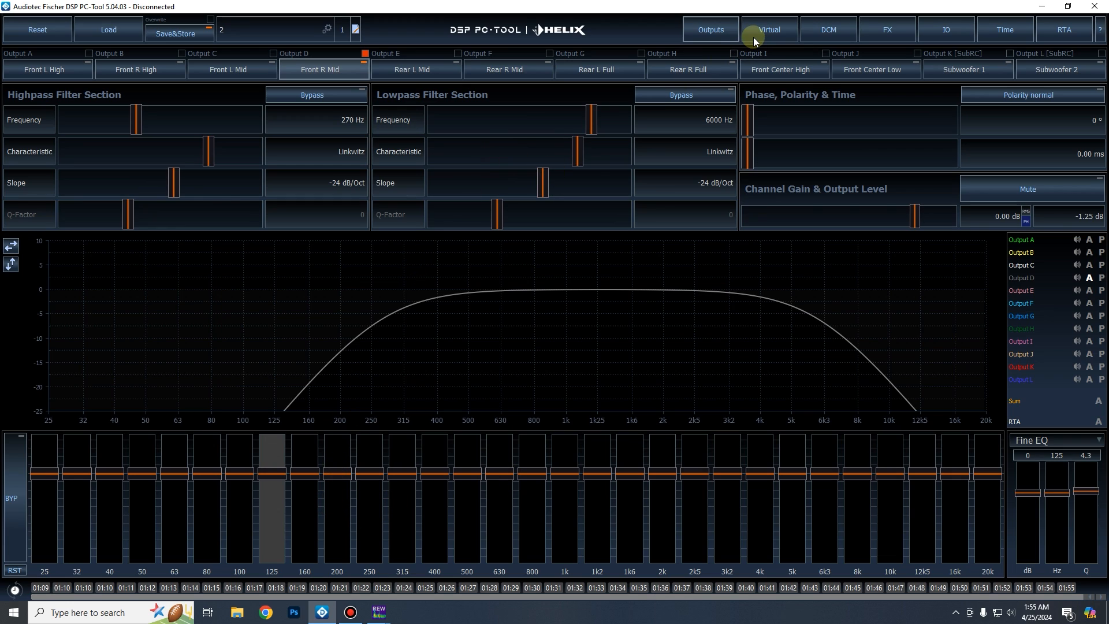
Compare the crossover settings of the Subwoofer 1 and Subwoofer 2 outputs with Front R Mid, ending on Front R Mid.
{"action": "left_click", "coordinate": [771, 39]}
{"action": "left_click", "coordinate": [732, 36]}
{"action": "left_click", "coordinate": [1080, 71]}
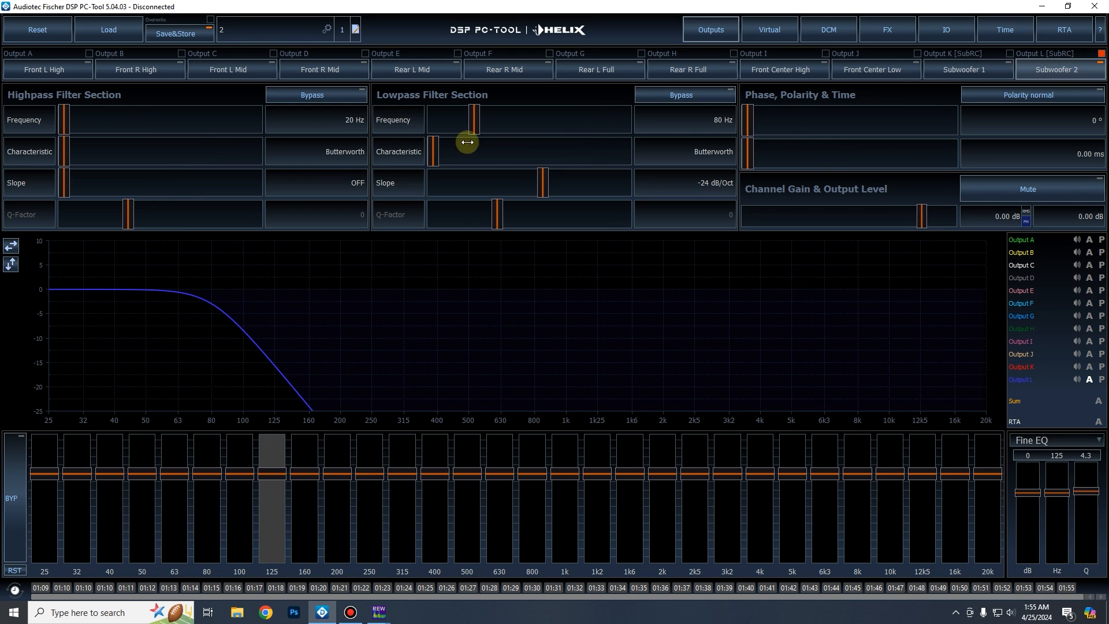
{"action": "left_click", "coordinate": [321, 70]}
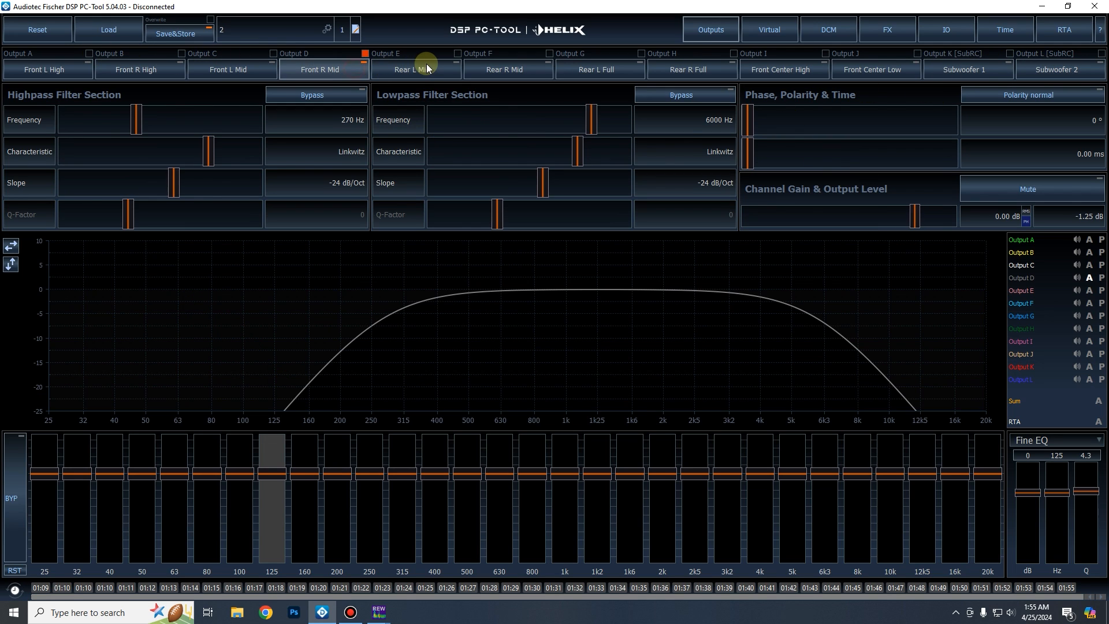
{"action": "left_click", "coordinate": [427, 65]}
{"action": "left_click", "coordinate": [324, 69]}
{"action": "left_click", "coordinate": [934, 64]}
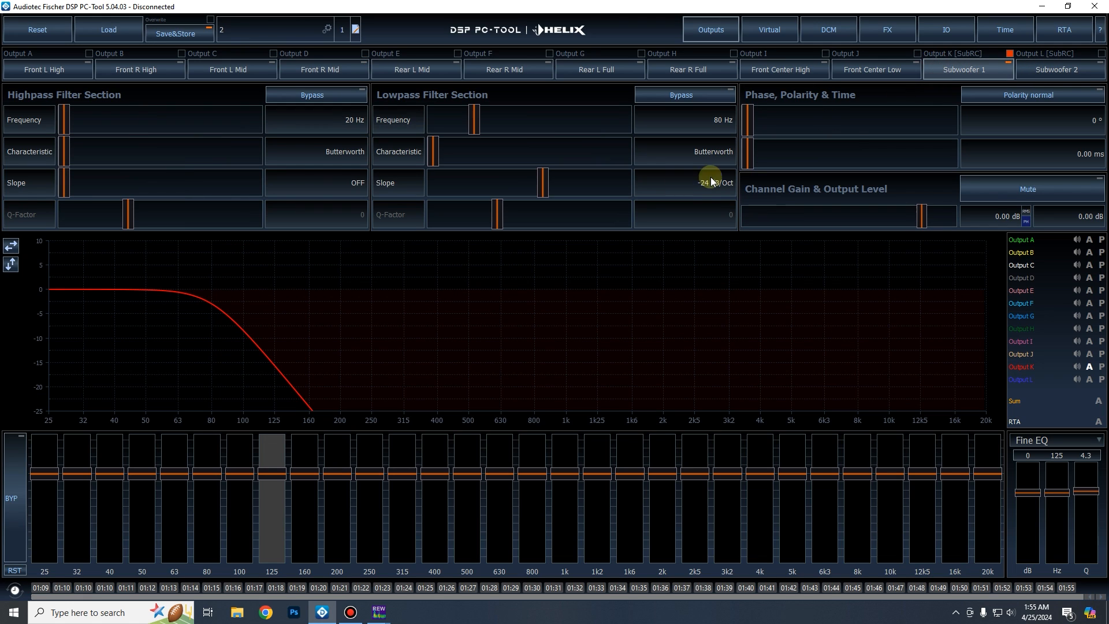
{"action": "left_click", "coordinate": [389, 72]}
{"action": "left_click", "coordinate": [349, 73]}
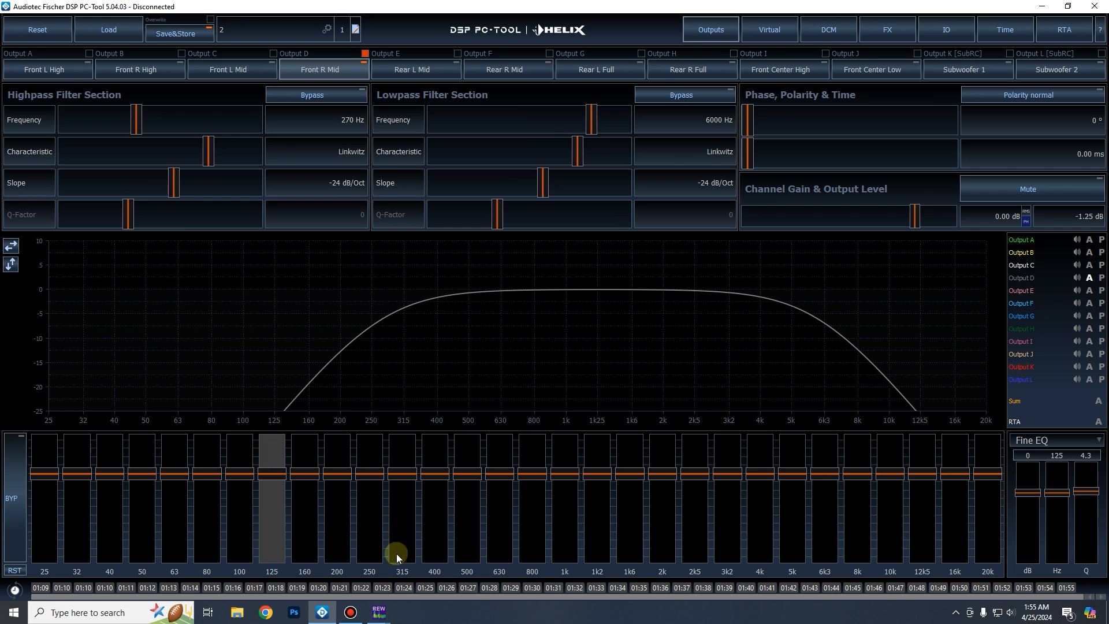
Switch to the REW EQ window, show the RMR BEFORE EQ filters, copy them and close the EQ window.
{"action": "mouse_move", "coordinate": [379, 612]}
{"action": "left_click", "coordinate": [434, 558]}
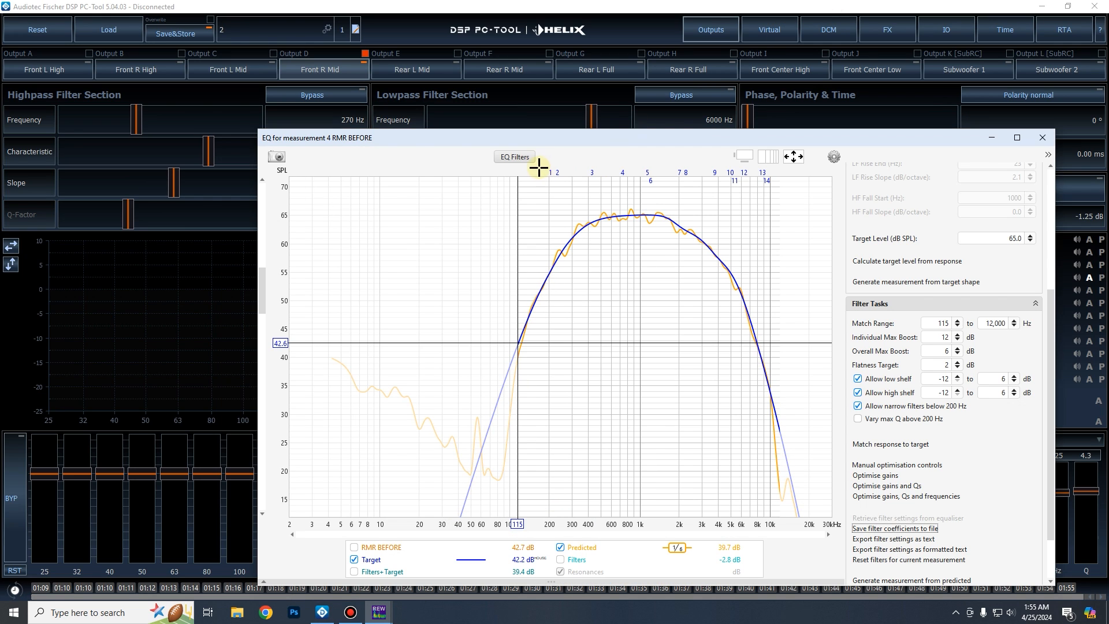
{"action": "left_click", "coordinate": [515, 157]}
{"action": "left_click", "coordinate": [702, 209]}
{"action": "left_click", "coordinate": [1042, 138]}
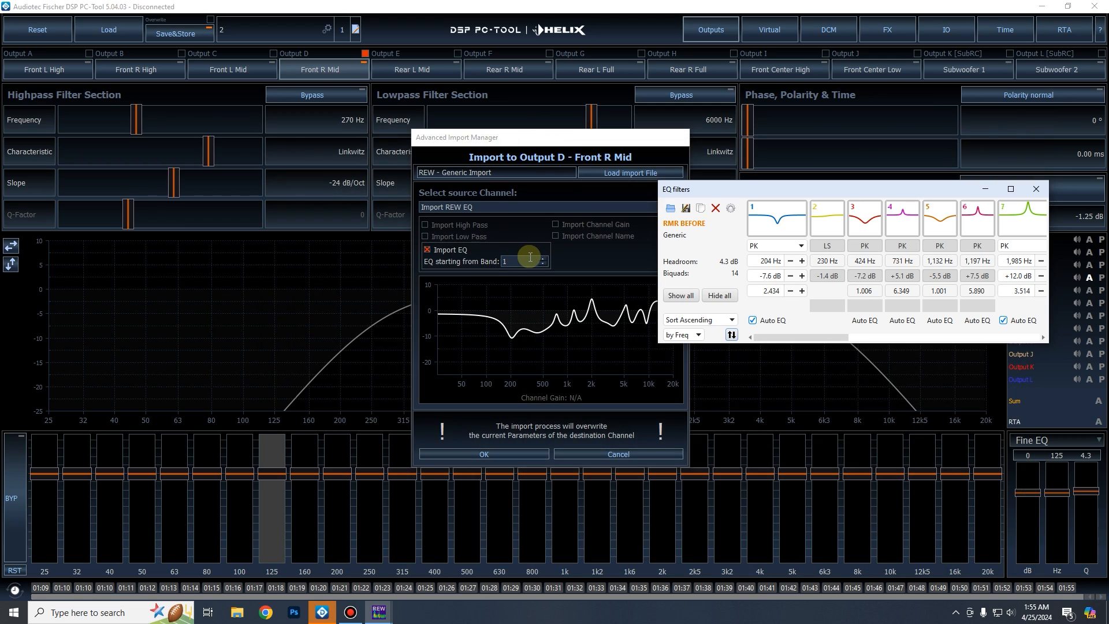
Import the RMR BEFORE filters into the Front R Mid output with the EQ starting from band 3, and close the filter list.
{"action": "left_click", "coordinate": [530, 260]}
{"action": "scroll", "coordinate": [531, 260], "scroll_direction": "up", "scroll_amount": 1}
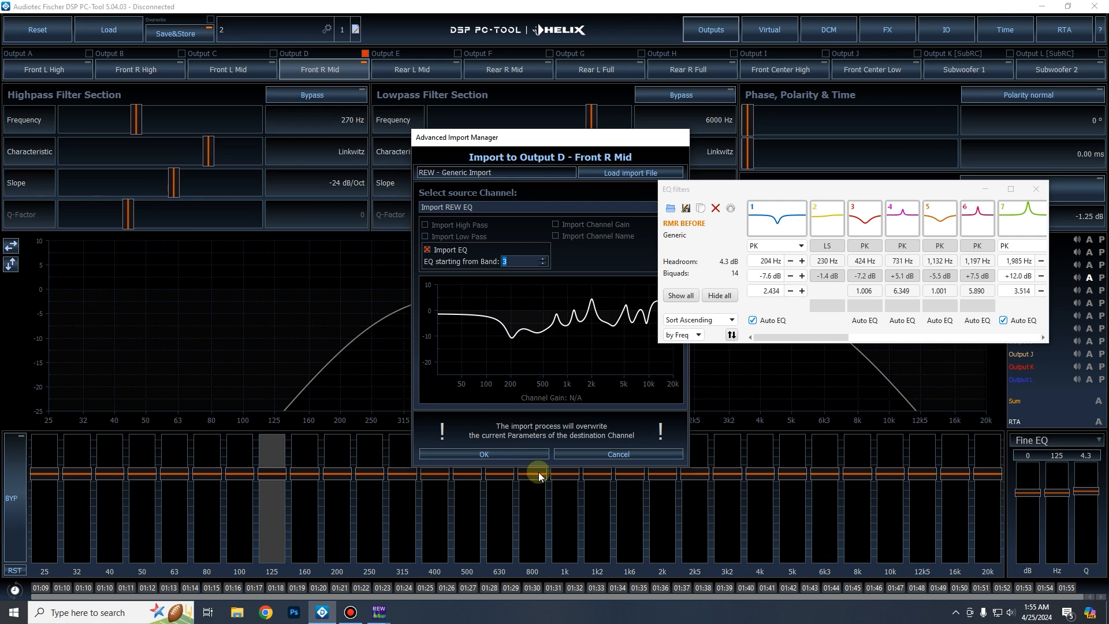
{"action": "left_click", "coordinate": [518, 456]}
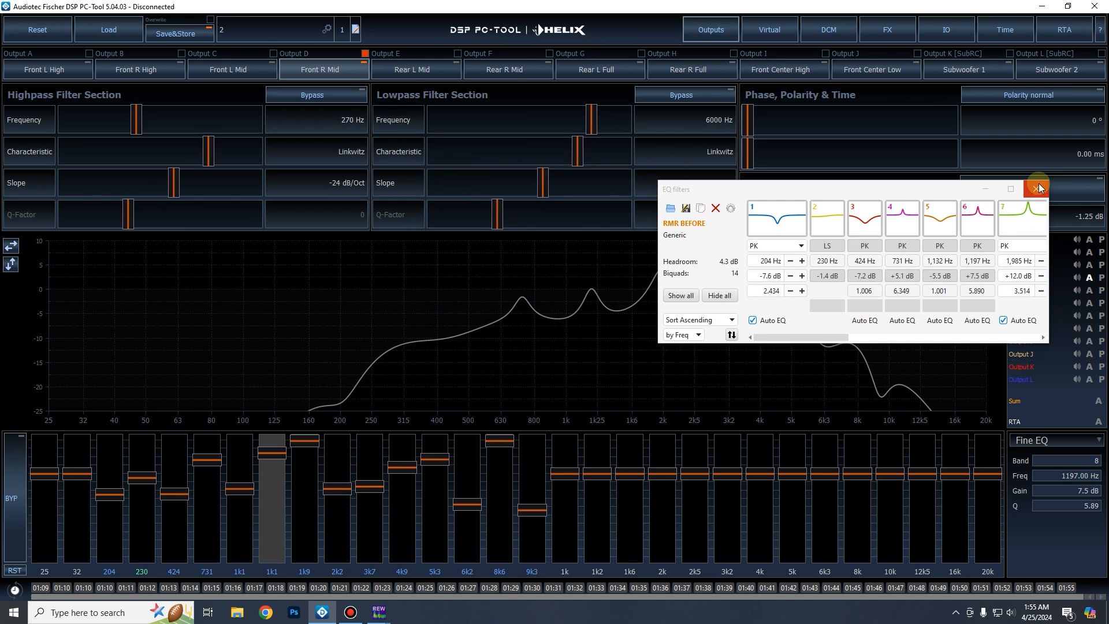
{"action": "left_click", "coordinate": [1036, 189]}
Select the Front L Mid output, switch to REW and open the LMR BEFORE measurement in the EQ window.
{"action": "left_click", "coordinate": [239, 67]}
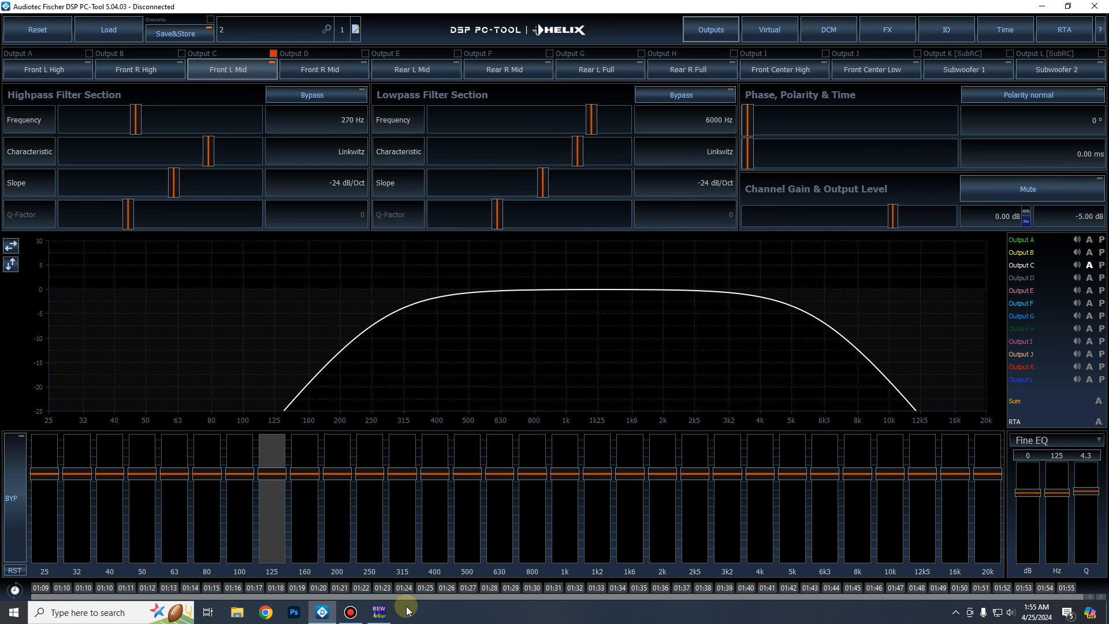
{"action": "left_click", "coordinate": [379, 612]}
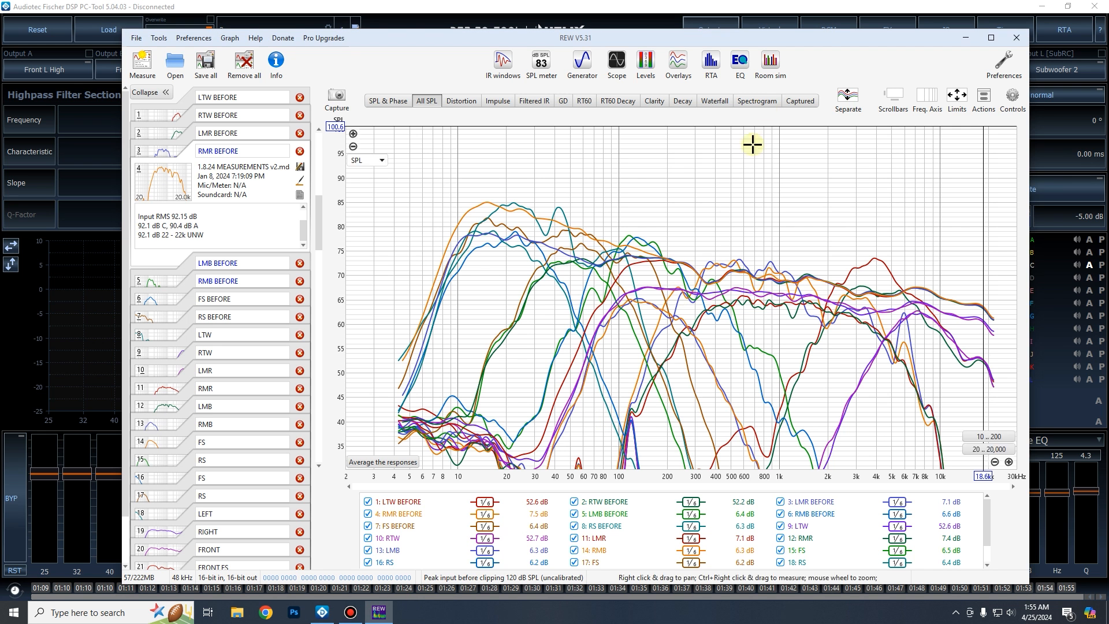
{"action": "left_click", "coordinate": [740, 64]}
{"action": "left_click_drag", "start_coordinate": [1054, 301], "coordinate": [1042, 187]}
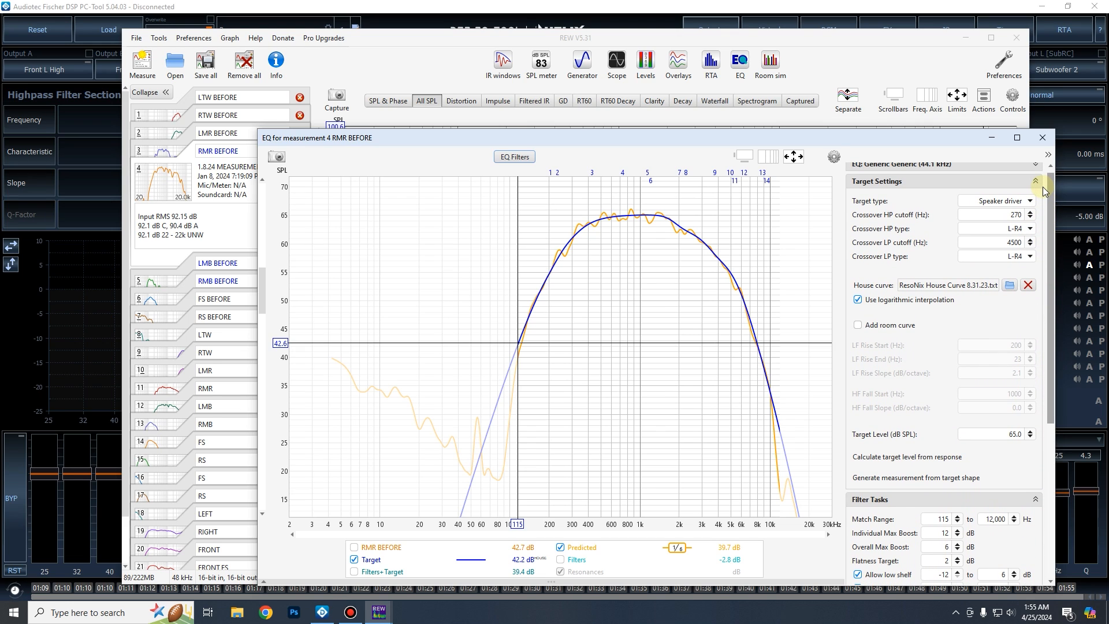
{"action": "left_click", "coordinate": [188, 269]}
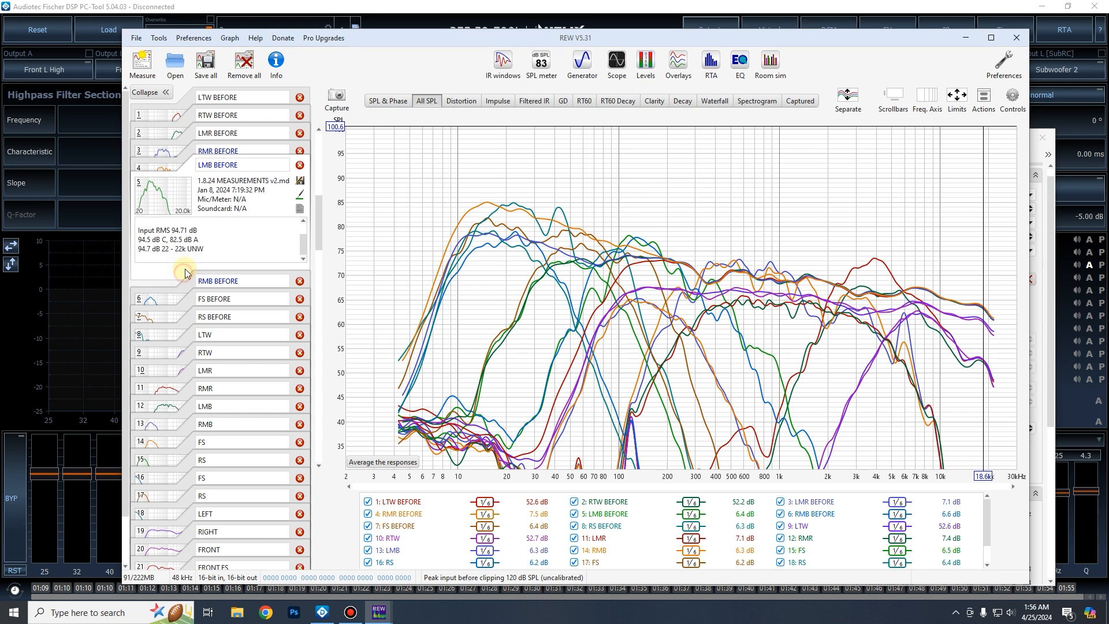
{"action": "left_click", "coordinate": [178, 152]}
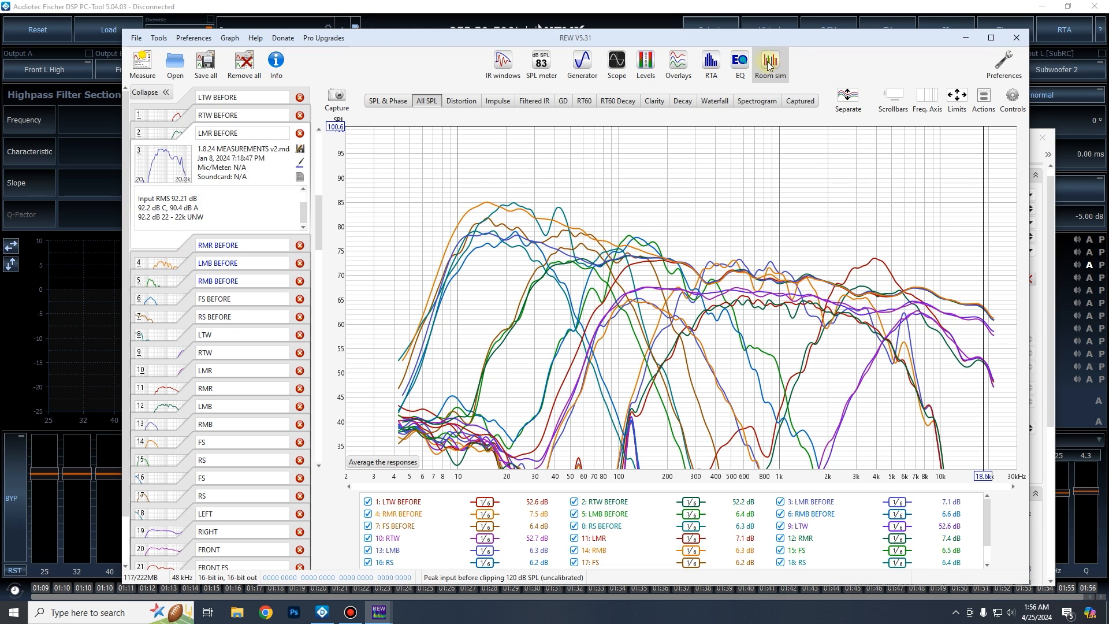
{"action": "left_click", "coordinate": [740, 62]}
Set the LMR BEFORE target's high-pass cutoff to 270 Hz and match the response to the target.
{"action": "left_click", "coordinate": [988, 211]}
{"action": "type", "text": "270"}
{"action": "key", "text": "Tab"}
{"action": "key", "text": "Tab"}
{"action": "key", "text": "Tab"}
{"action": "key", "text": "Tab"}
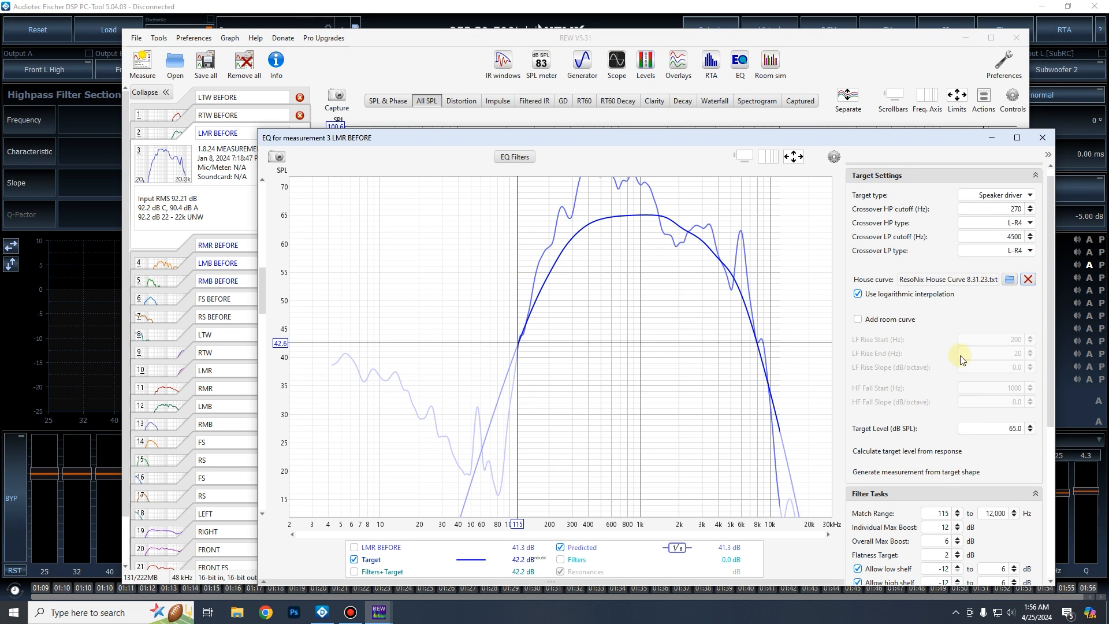
{"action": "scroll", "coordinate": [1052, 406], "scroll_direction": "down", "scroll_amount": 3}
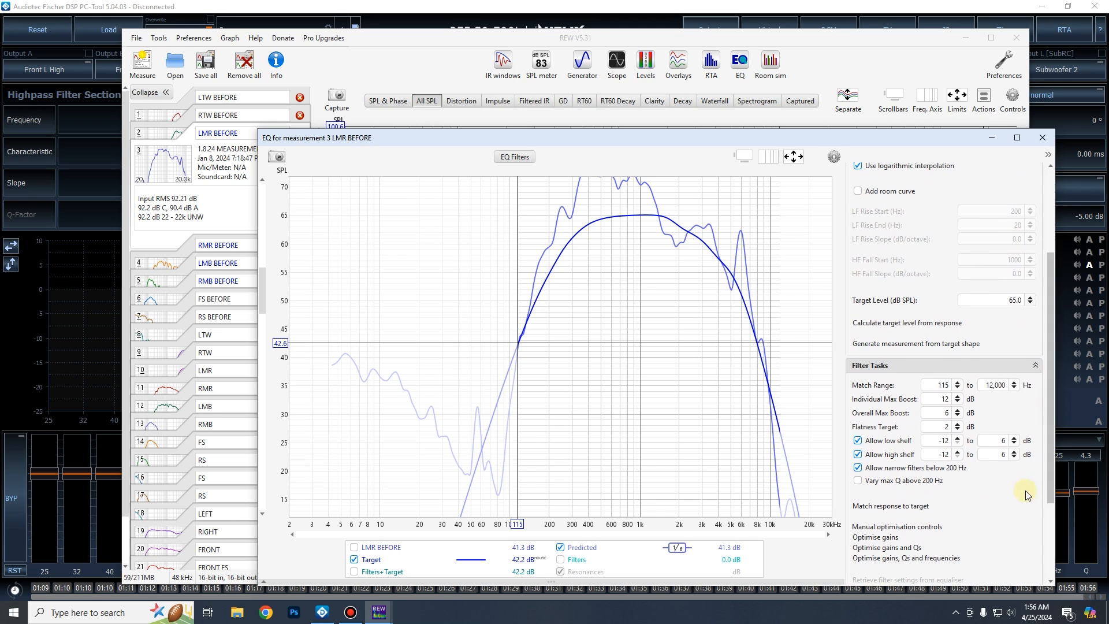
{"action": "left_click", "coordinate": [879, 506]}
{"action": "key", "text": "Return"}
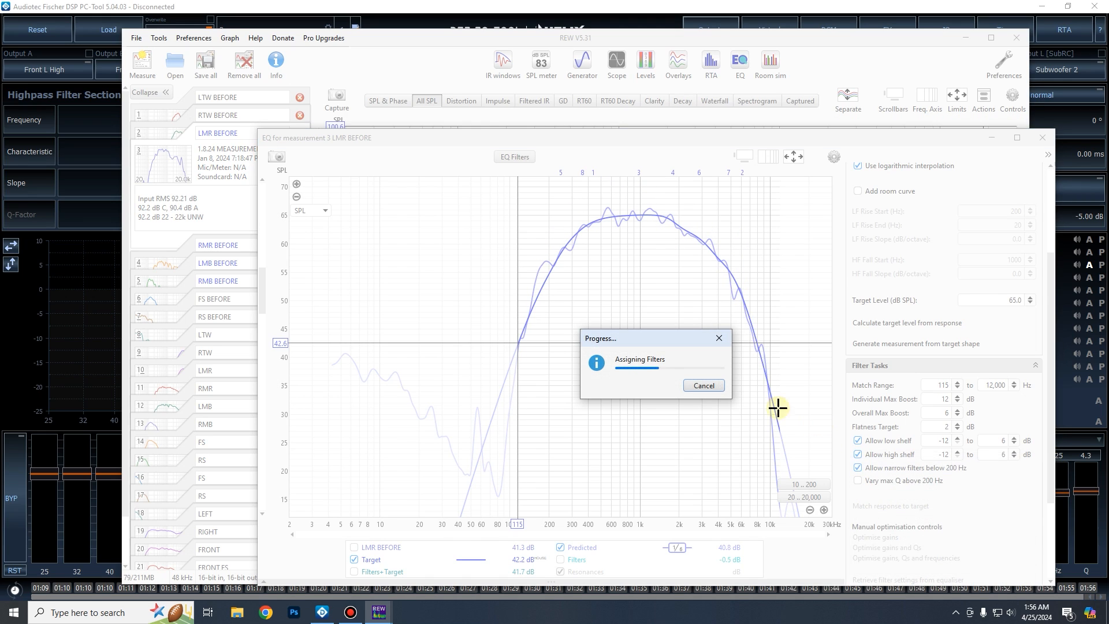
Copy the LMR BEFORE EQ filters and import them into the Front L Mid output starting from band 3.
{"action": "left_click", "coordinate": [521, 160]}
{"action": "left_click", "coordinate": [701, 209]}
{"action": "left_click", "coordinate": [1042, 139]}
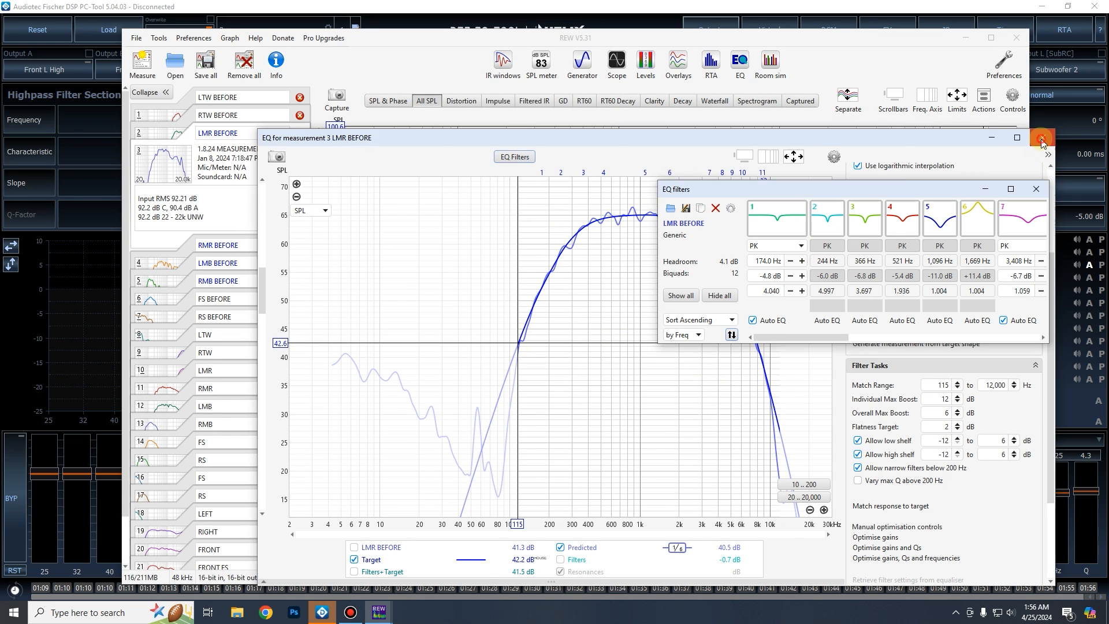
{"action": "left_click", "coordinate": [520, 257]}
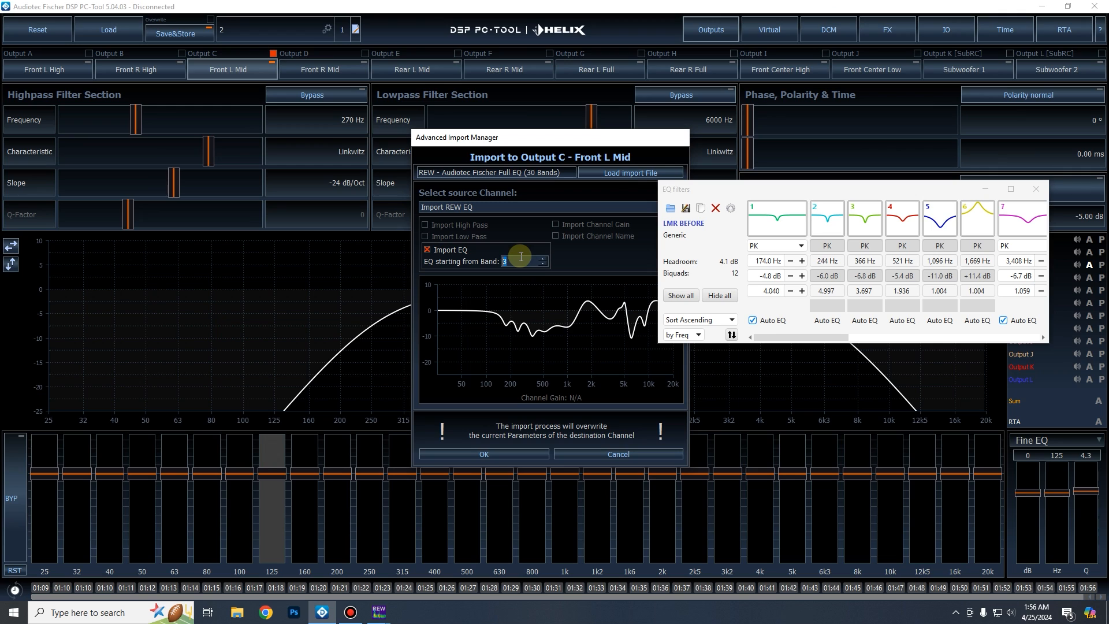
{"action": "left_click", "coordinate": [502, 450]}
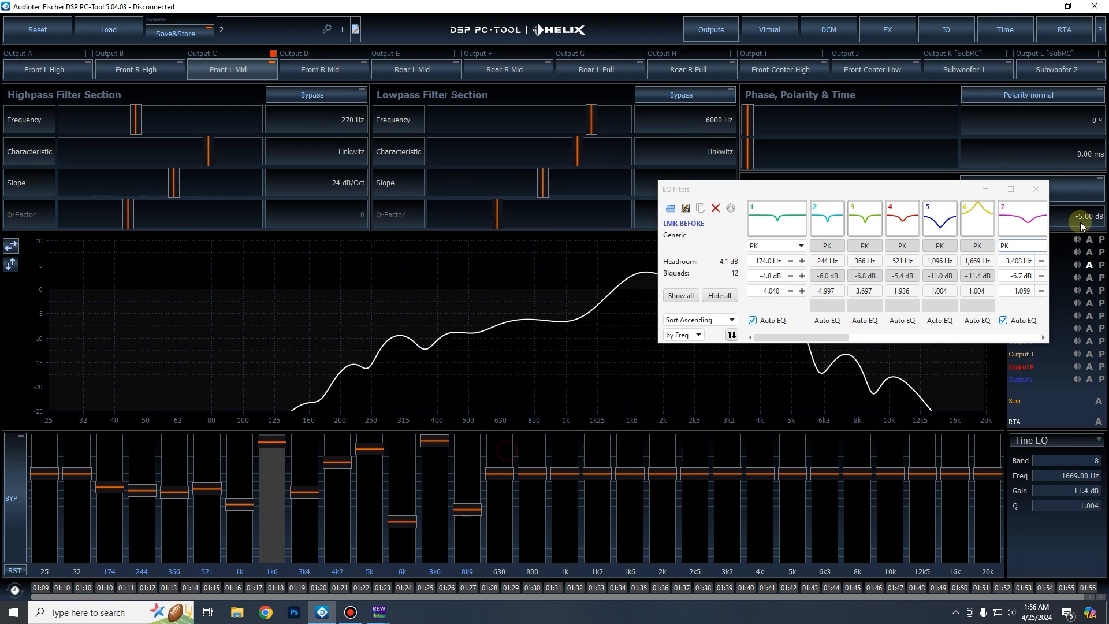
{"action": "left_click", "coordinate": [1036, 189]}
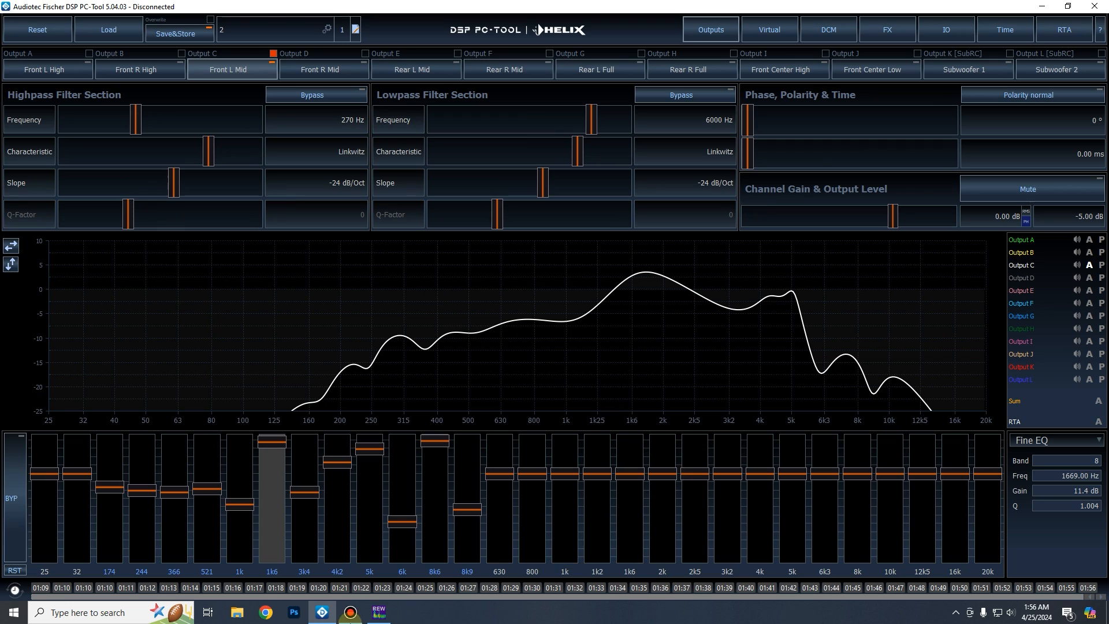
Return to REW and reopen the LMR BEFORE EQ filters to examine the individual filter bands.
{"action": "mouse_move", "coordinate": [370, 621]}
{"action": "left_click", "coordinate": [379, 613]}
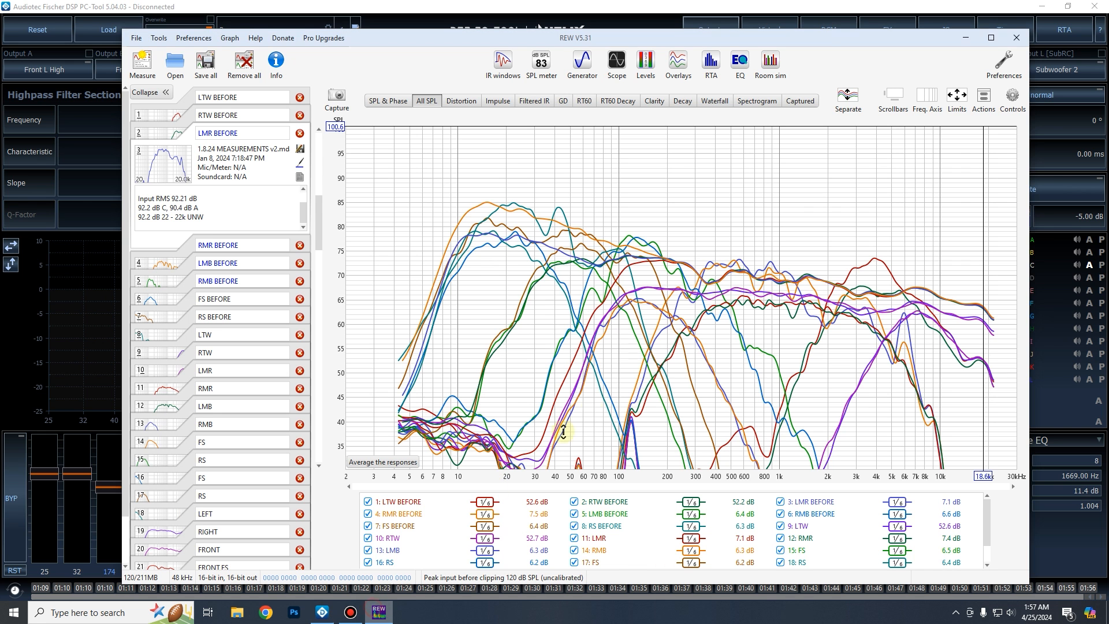
{"action": "left_click", "coordinate": [751, 65]}
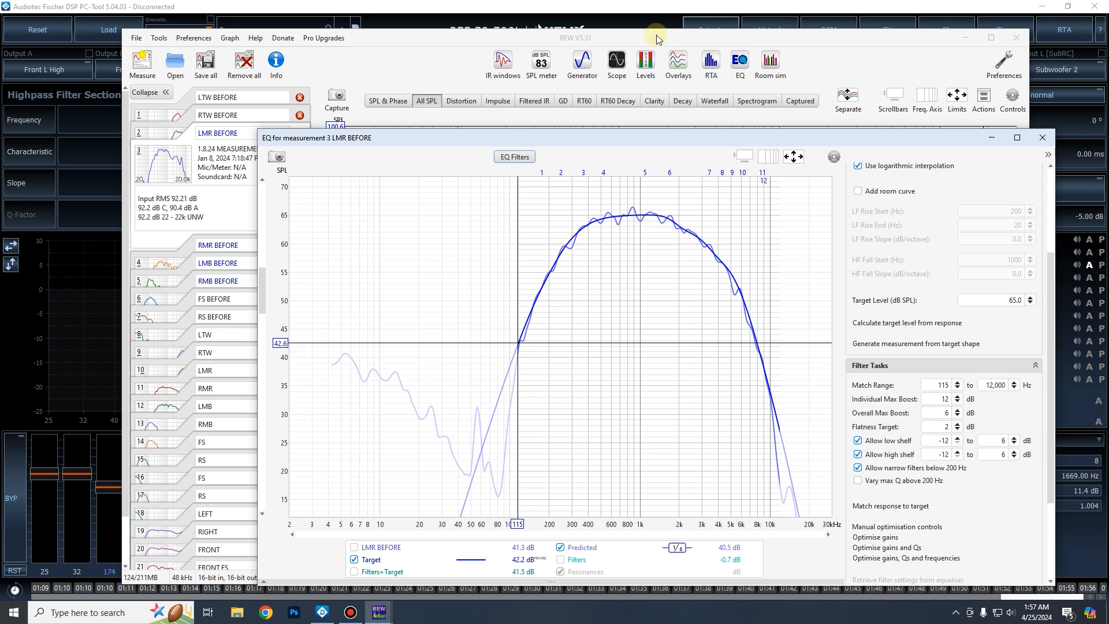
{"action": "left_click", "coordinate": [514, 157]}
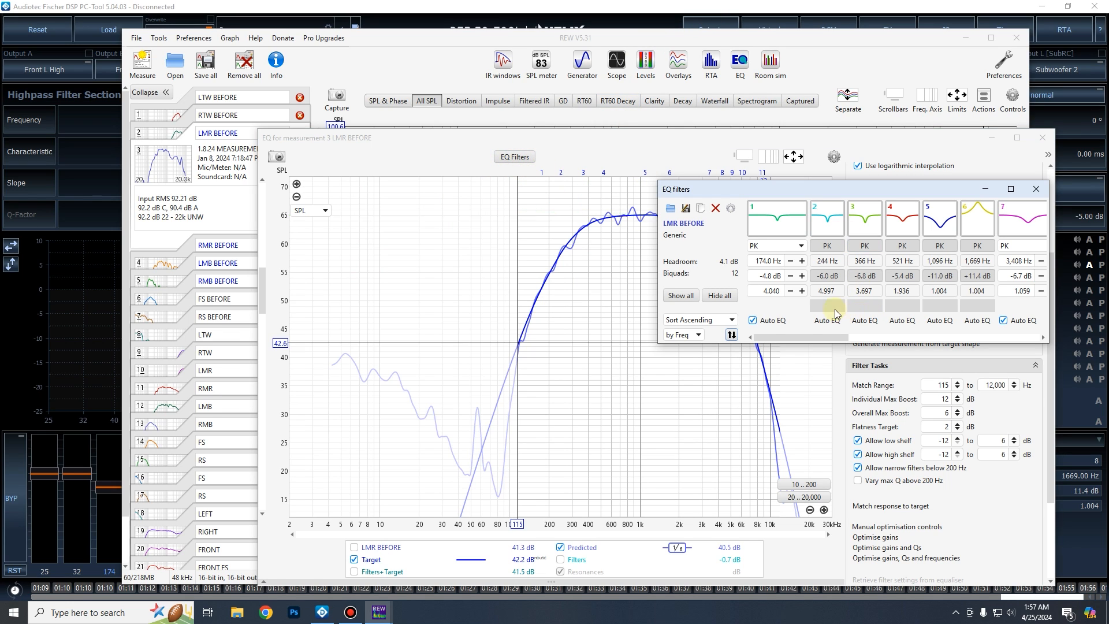
{"action": "left_click_drag", "start_coordinate": [791, 338], "coordinate": [789, 337]}
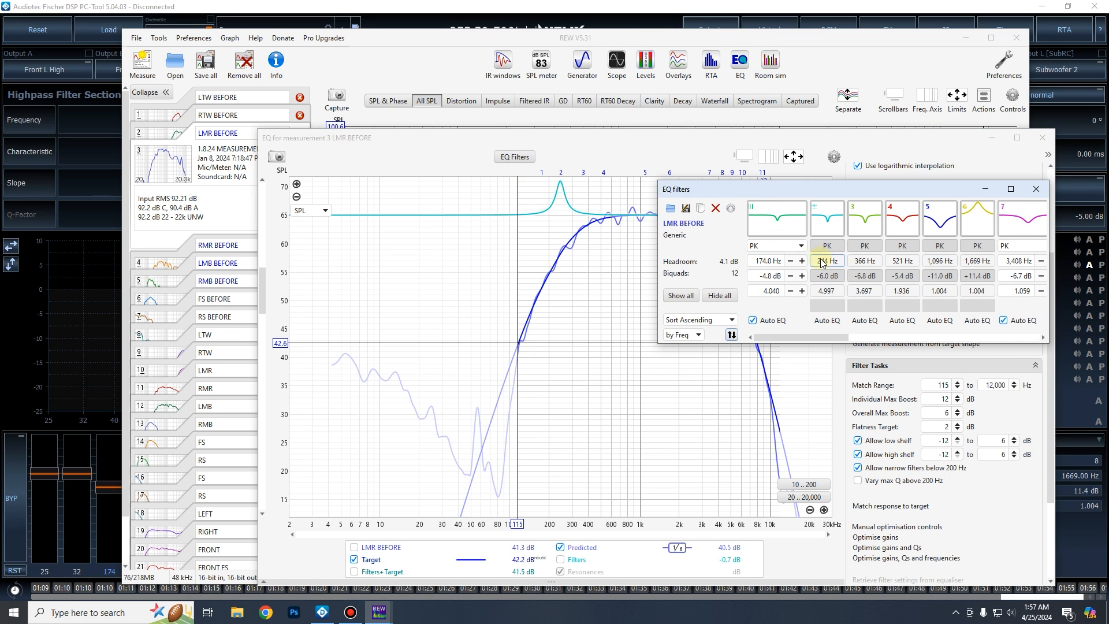
Switch to DSP PC-Tool, select the Rear L Full output and change its equalizer mode to Parametric EQ.
{"action": "left_click", "coordinate": [1076, 570]}
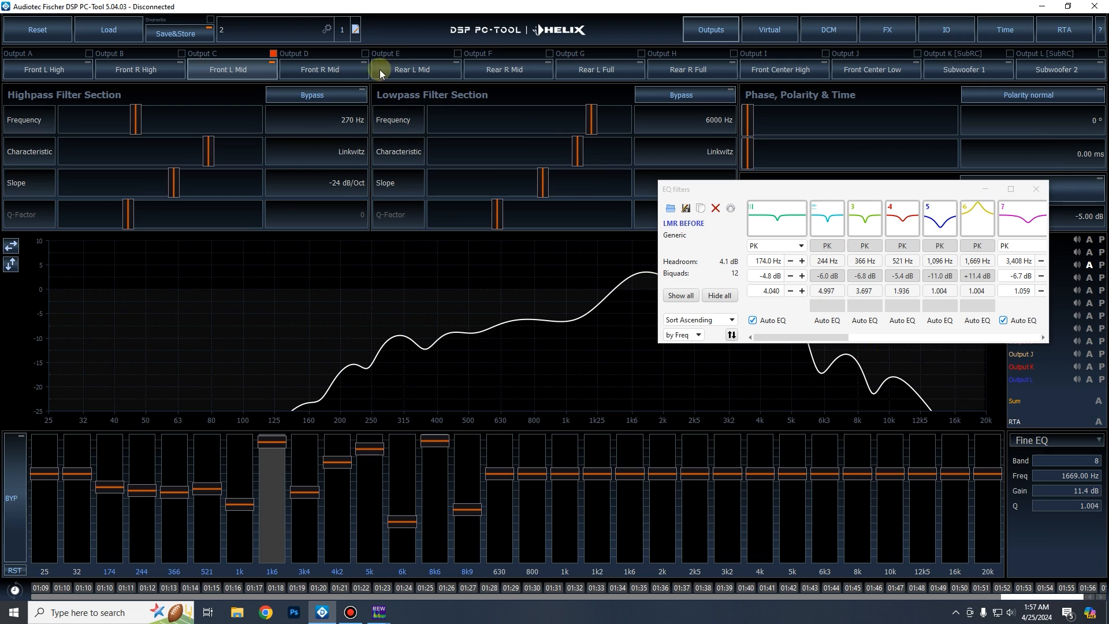
{"action": "left_click", "coordinate": [629, 55]}
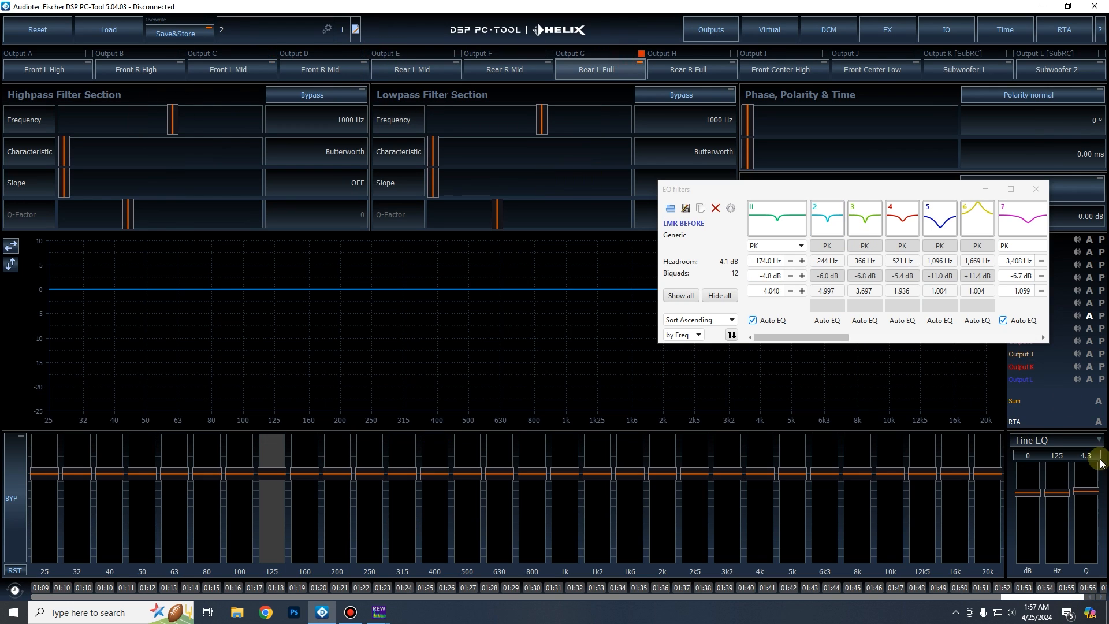
{"action": "left_click", "coordinate": [1042, 439]}
{"action": "left_click", "coordinate": [1043, 485]}
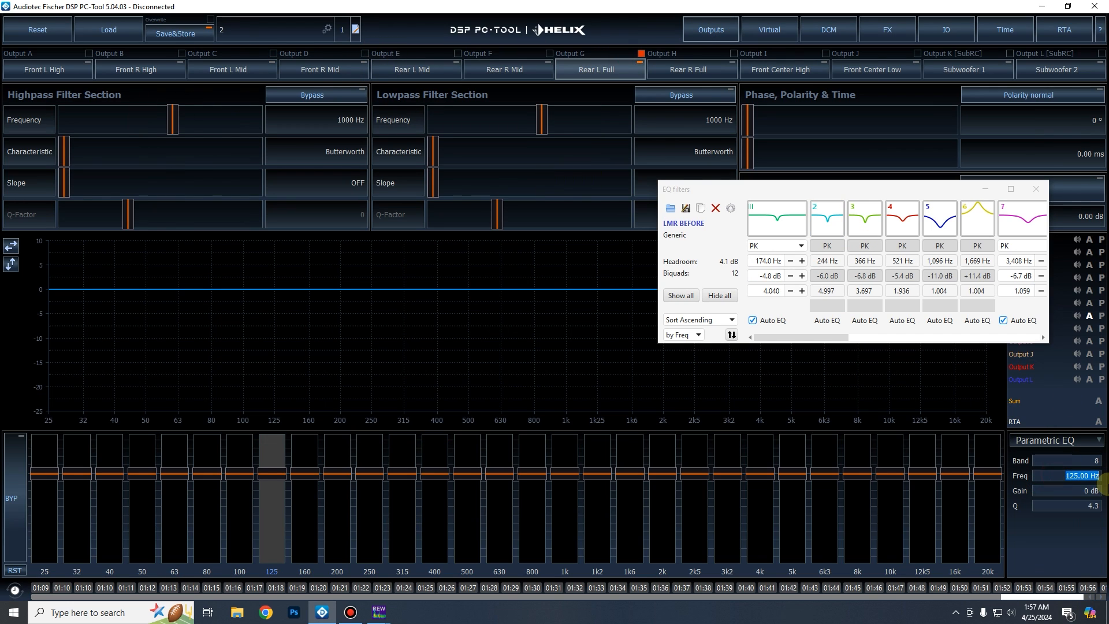
Set Rear L Full EQ band 8 to 174 Hz, -4.8 dB gain and a Q of 4.04.
{"action": "type", "text": "174"}
{"action": "key", "text": "Tab"}
{"action": "type", "text": "-4.8"}
{"action": "key", "text": "Tab"}
{"action": "type", "text": "4"}
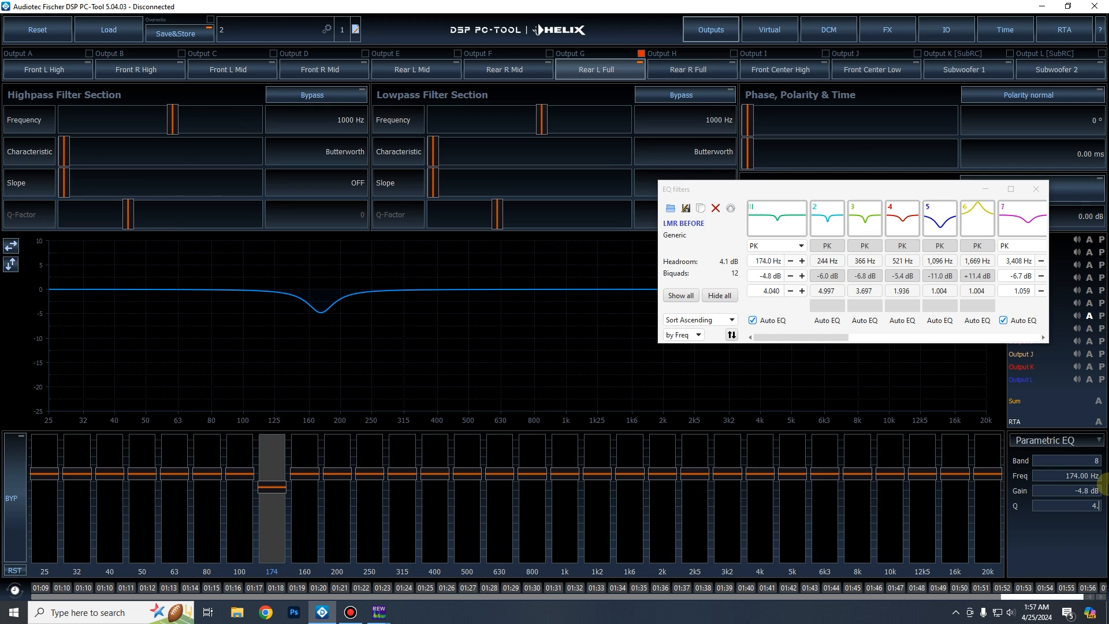
{"action": "type", "text": ".04"}
{"action": "key", "text": "Tab"}
Set Rear L Full EQ band 9 to 244 Hz with the -6.0 dB gain from REW's second LMR BEFORE filter.
{"action": "type", "text": "244"}
{"action": "key", "text": "Tab"}
{"action": "type", "text": "-"}
{"action": "key", "text": "Tab"}
{"action": "key", "text": "Tab"}
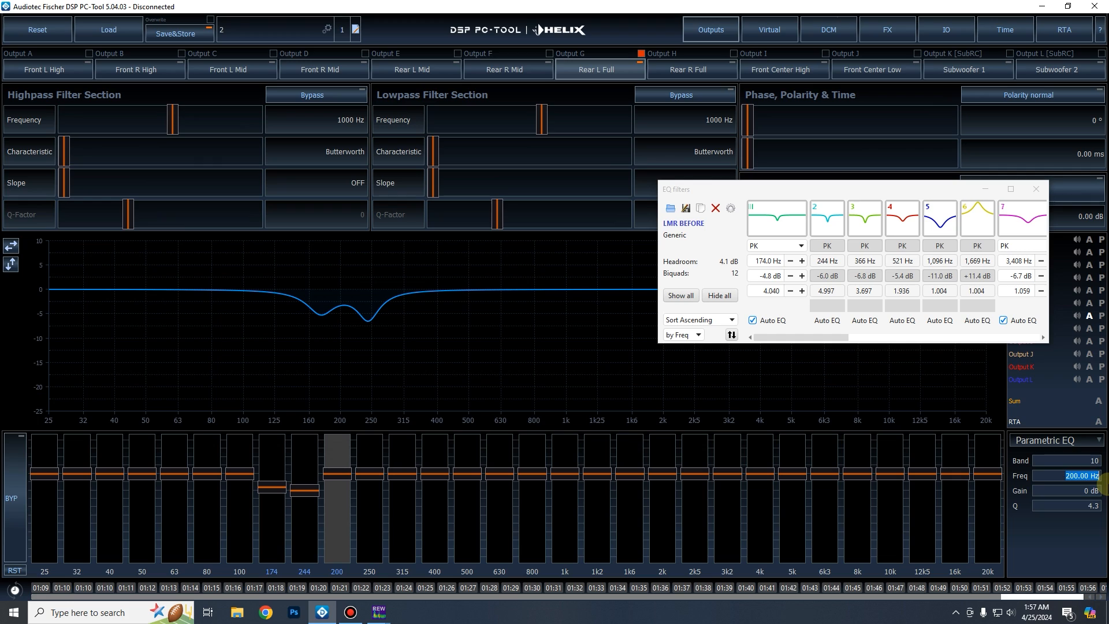
Set Rear L Full EQ band 10 to 366 Hz, -6.8 dB gain and a Q of 3.7.
{"action": "type", "text": "366"}
{"action": "type", "text": "-6.8"}
{"action": "key", "text": "Tab"}
{"action": "type", "text": "3.7"}
{"action": "key", "text": "Return"}
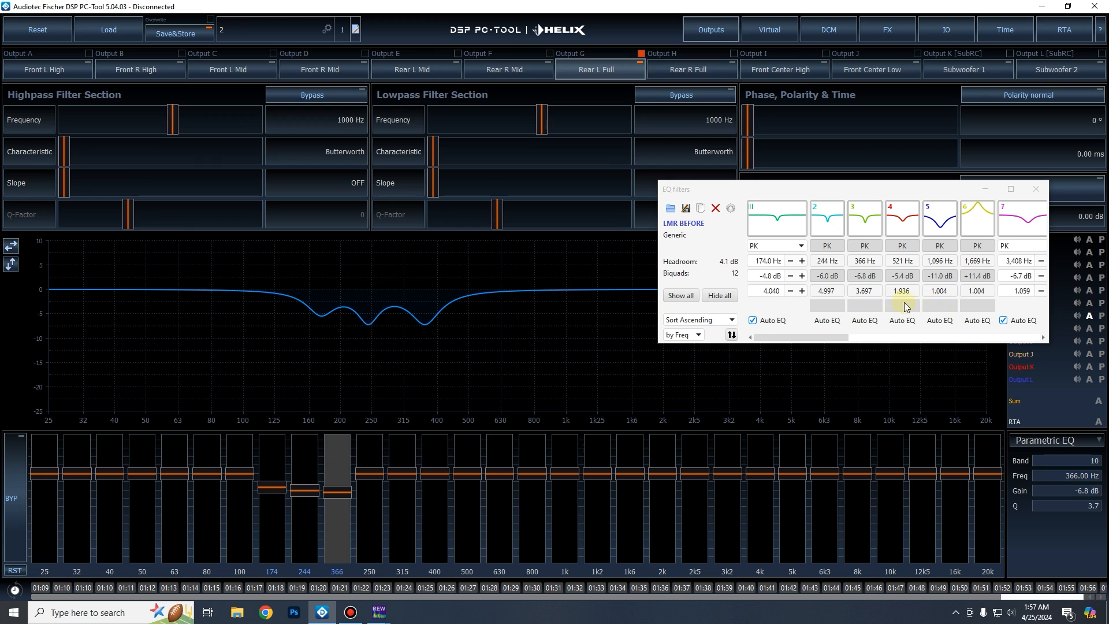
Return to REW's EQ window for LMR BEFORE, reopen its EQ filters and copy the filter settings.
{"action": "left_click", "coordinate": [1036, 190]}
{"action": "mouse_move", "coordinate": [380, 612]}
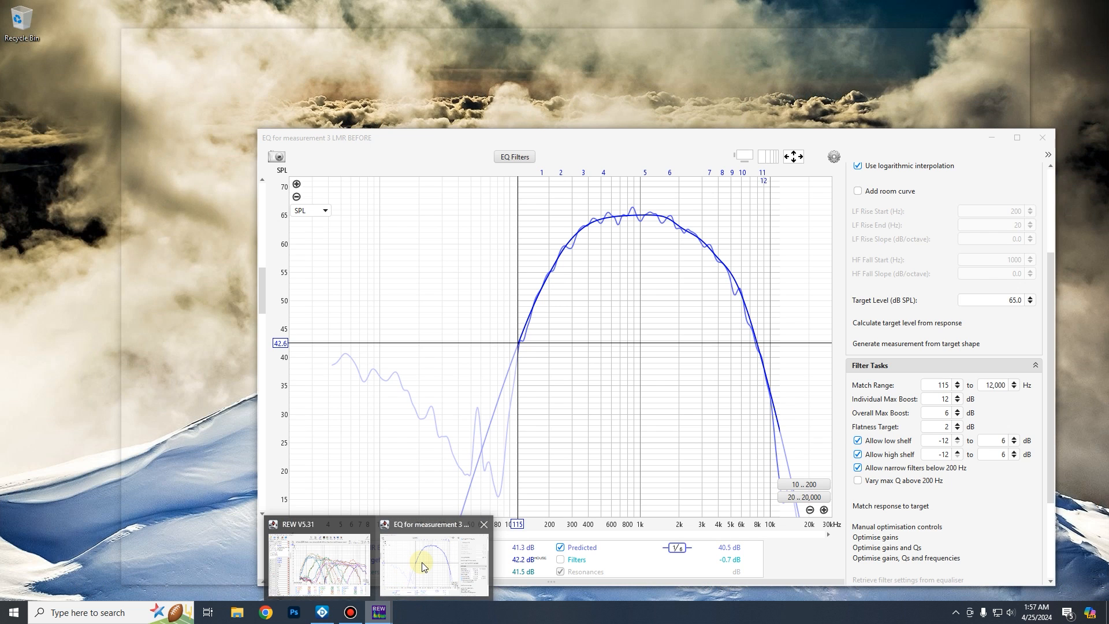
{"action": "left_click", "coordinate": [422, 566]}
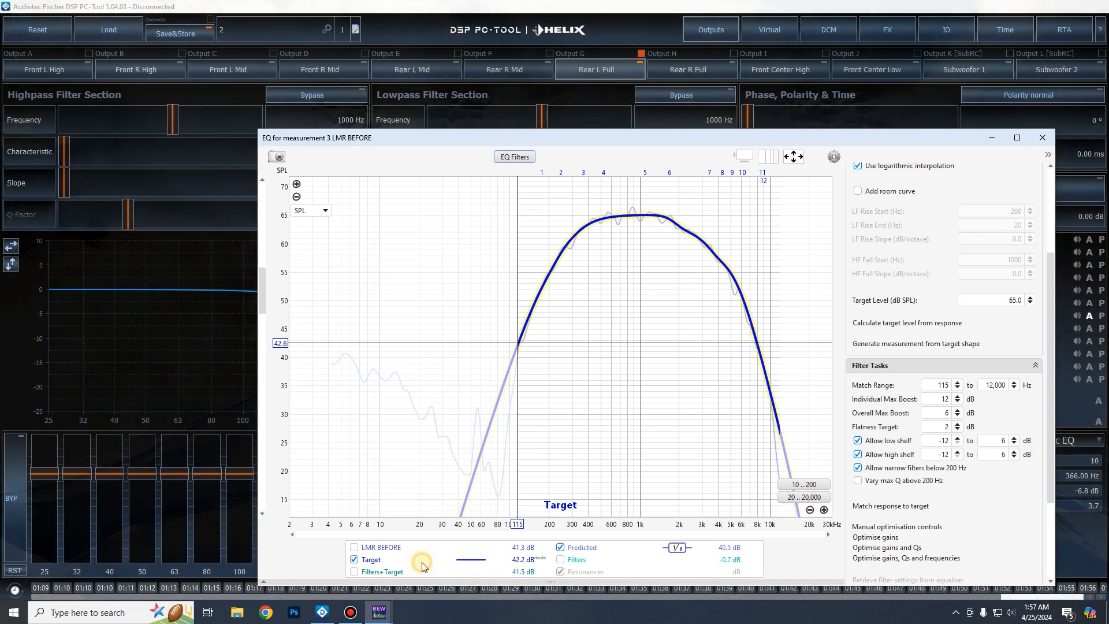
{"action": "left_click", "coordinate": [516, 159]}
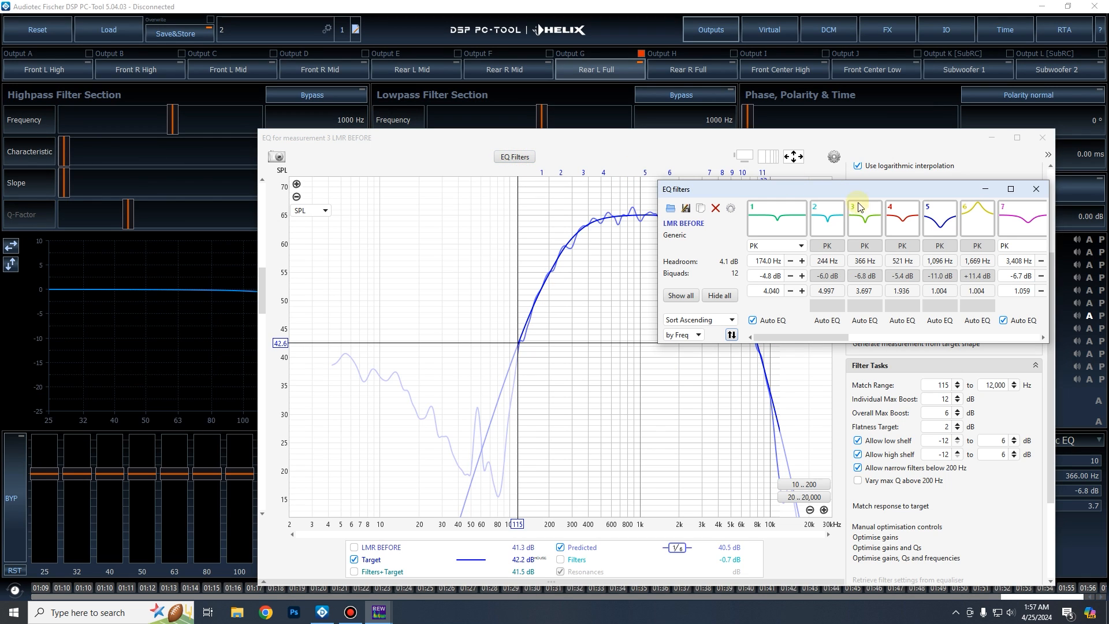
{"action": "left_click", "coordinate": [699, 209]}
Import the copied REW filters into the Rear L Full output starting from band 3, and close the EQ filters window.
{"action": "left_click", "coordinate": [427, 106]}
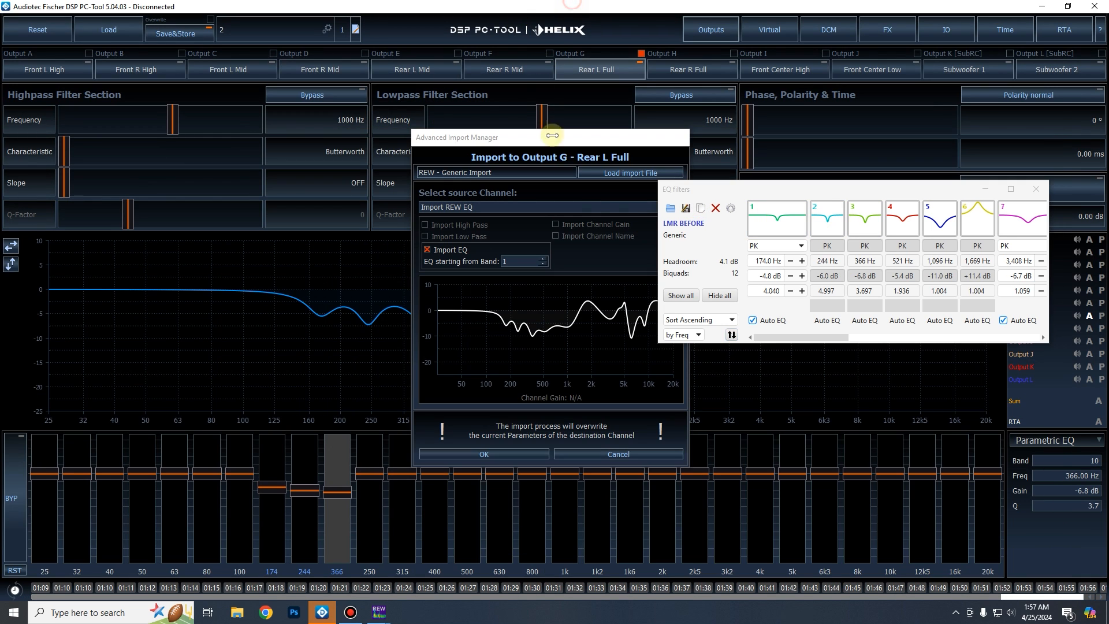
{"action": "left_click", "coordinate": [514, 261]}
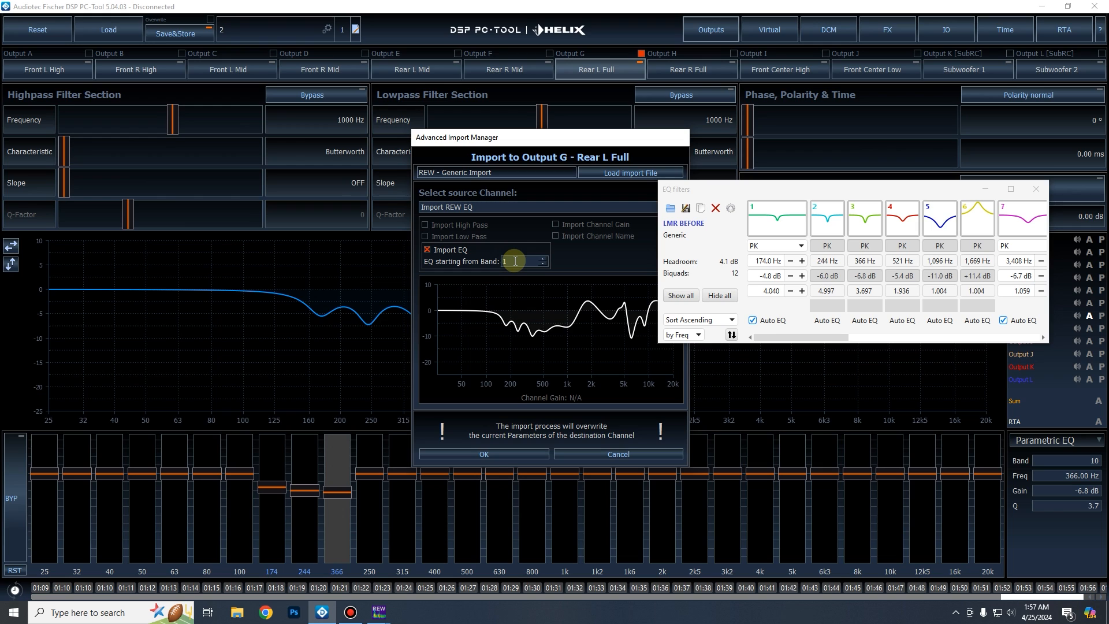
{"action": "left_click", "coordinate": [486, 453]}
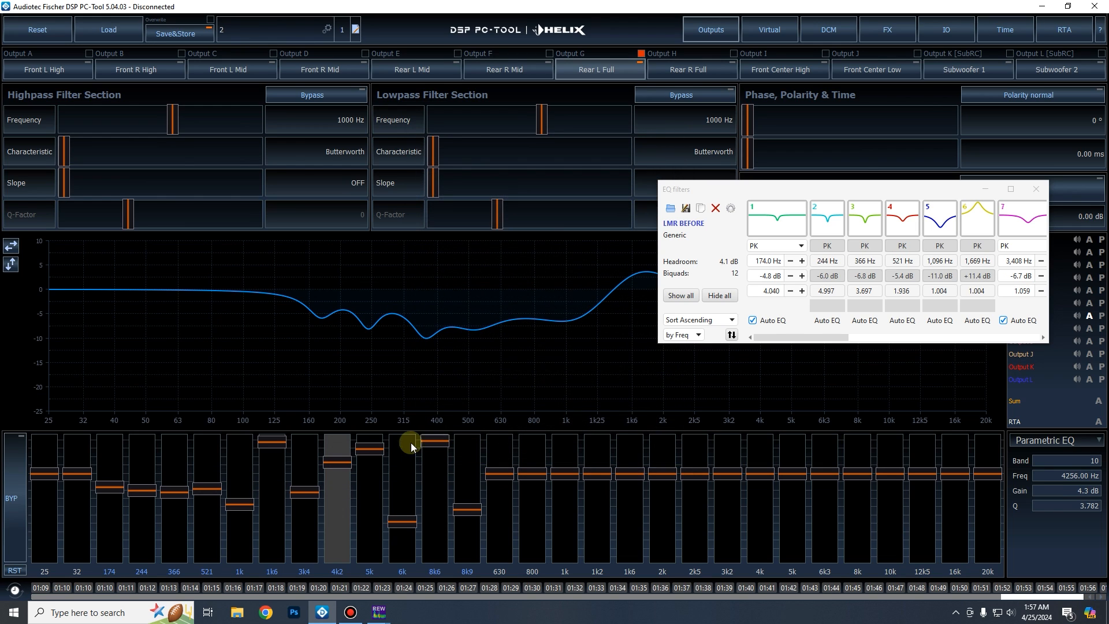
{"action": "left_click", "coordinate": [1035, 189]}
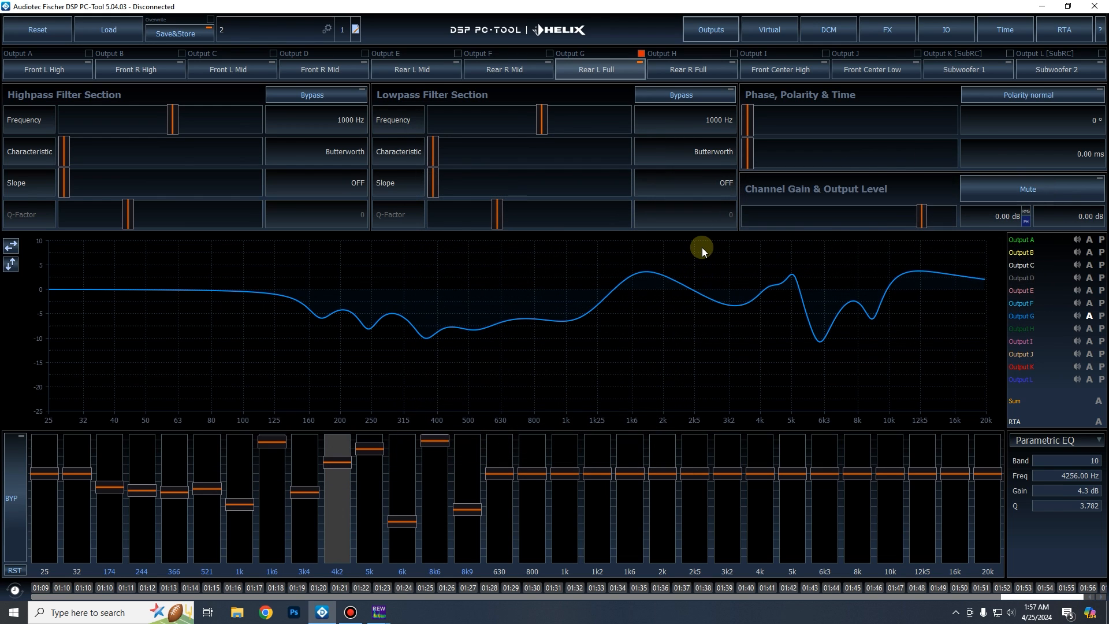
Switch to REW's main window to view the All SPL overlay of the measurements, and return to DSP PC-Tool.
{"action": "left_click", "coordinate": [379, 611]}
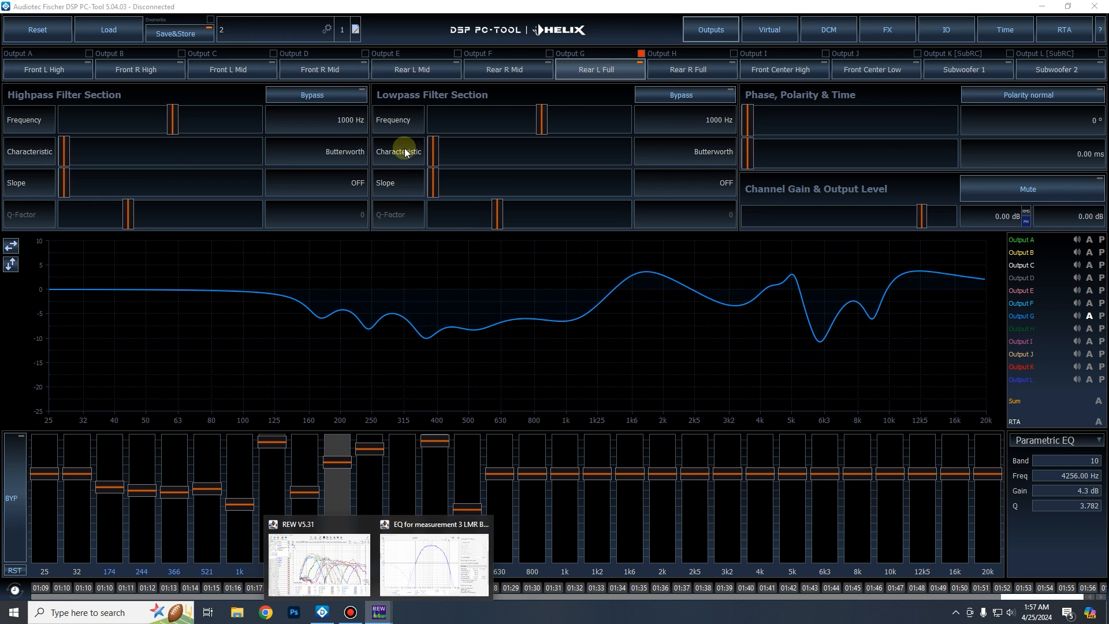
{"action": "left_click", "coordinate": [302, 550]}
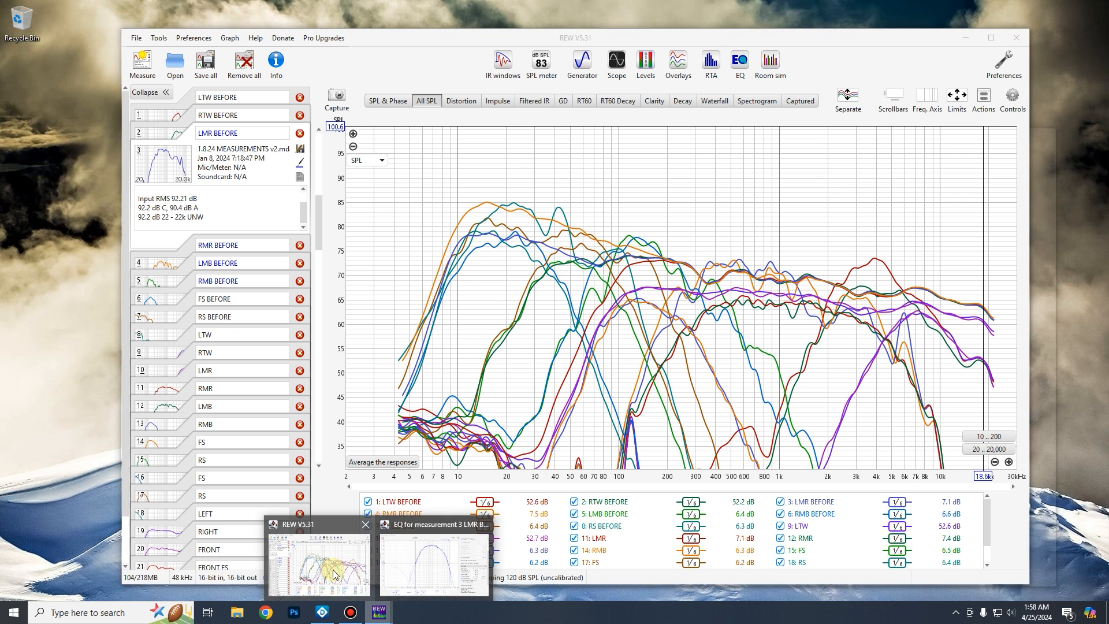
{"action": "left_click", "coordinate": [333, 573]}
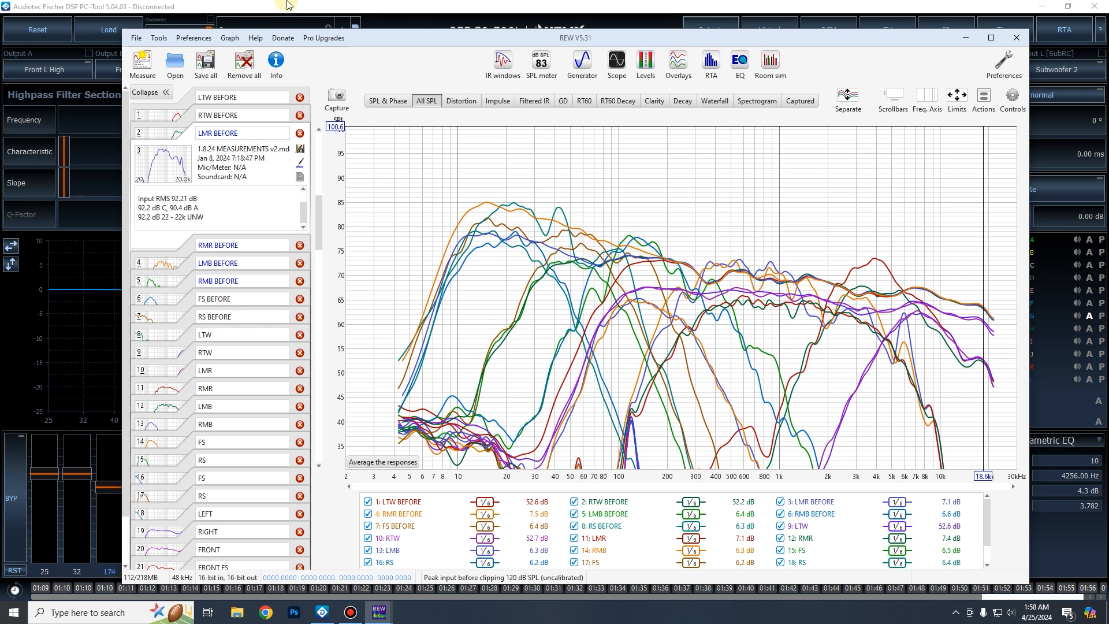
{"action": "left_click", "coordinate": [391, 6]}
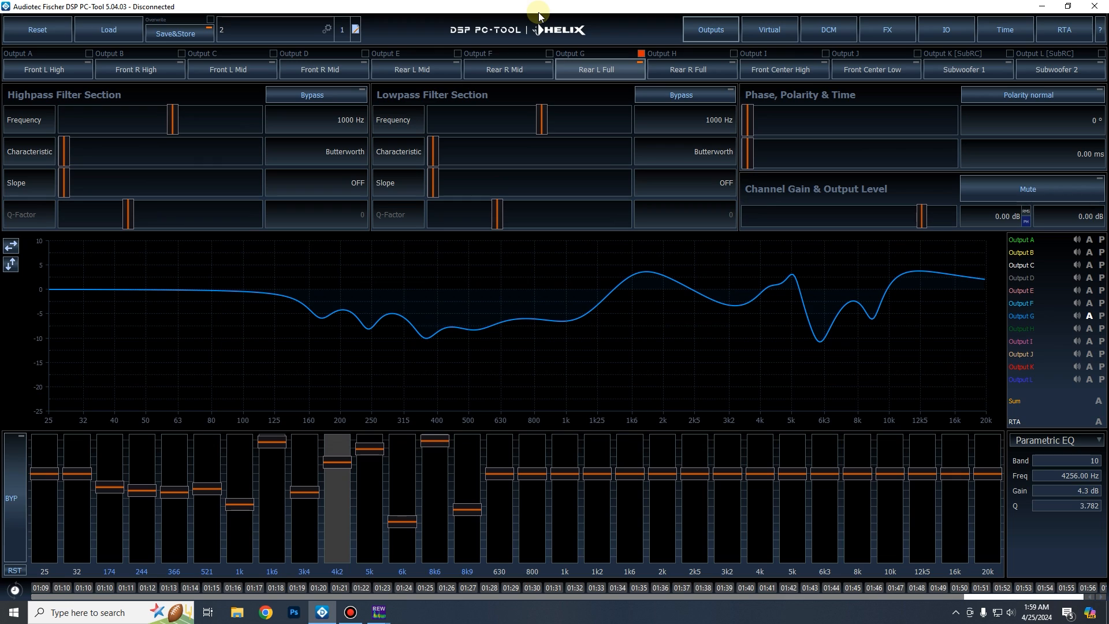
{"action": "mouse_move", "coordinate": [519, 5]}
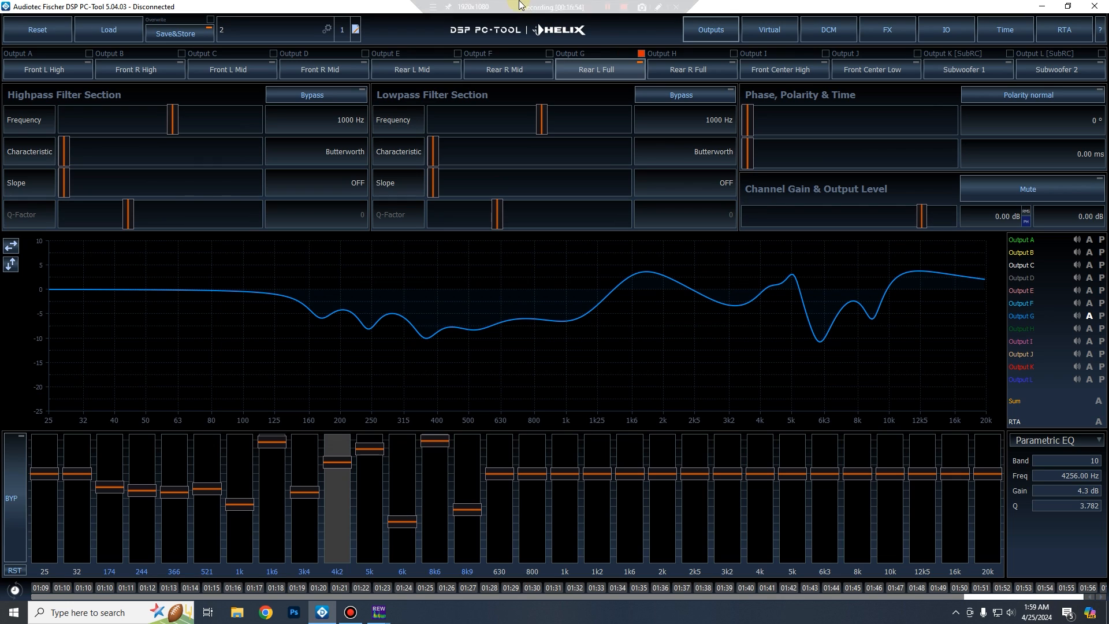